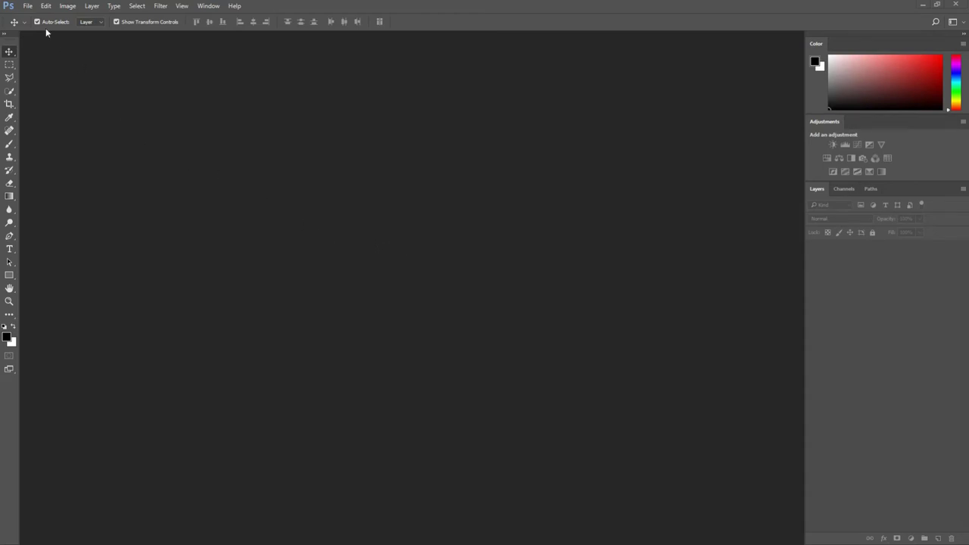
- Start a new document titled 'Manipulation' at 1839 × 1212 pixels with a white background
{"action": "left_click", "coordinate": [28, 6]}
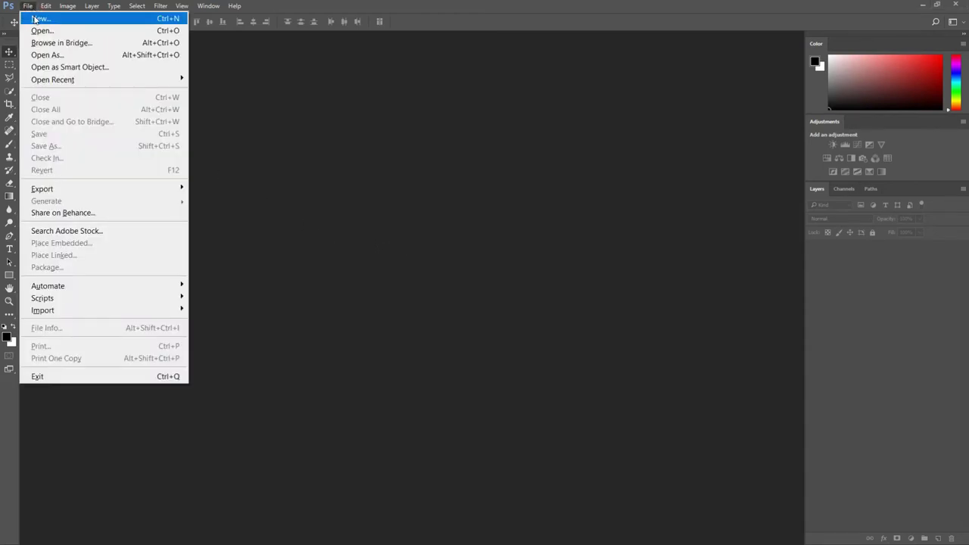
{"action": "left_click", "coordinate": [36, 18]}
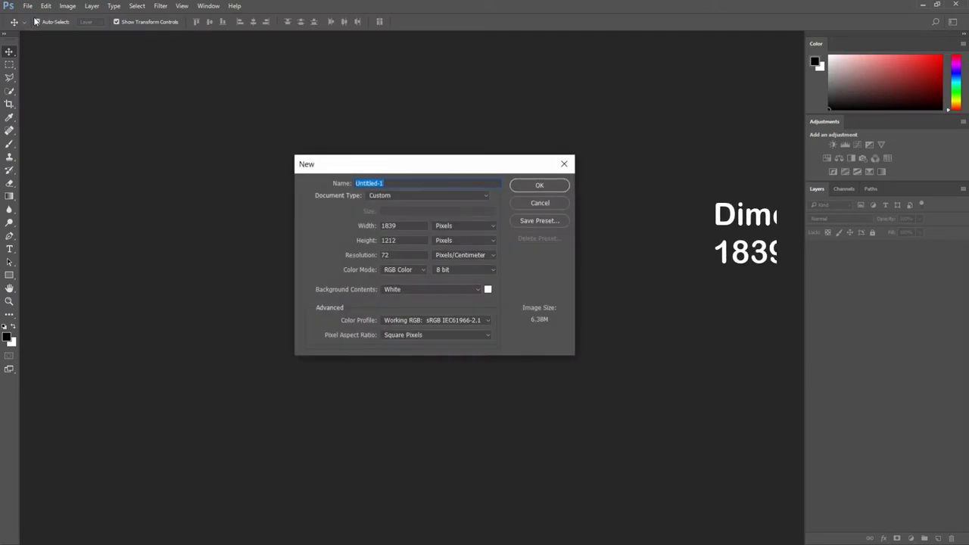
{"action": "left_click", "coordinate": [390, 186]}
{"action": "double_click", "coordinate": [390, 186]}
{"action": "type", "text": "Manipulation"}
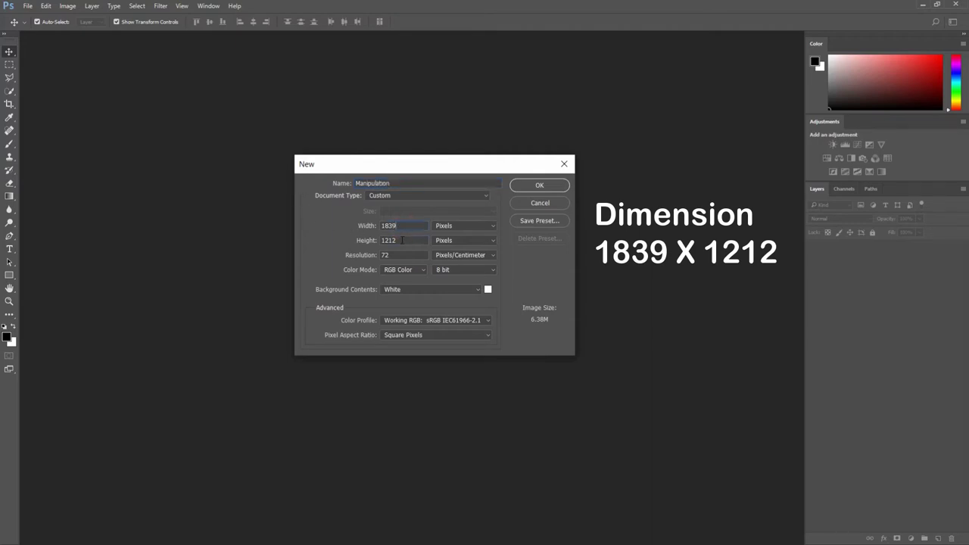
{"action": "left_click", "coordinate": [398, 255]}
{"action": "left_click", "coordinate": [528, 187]}
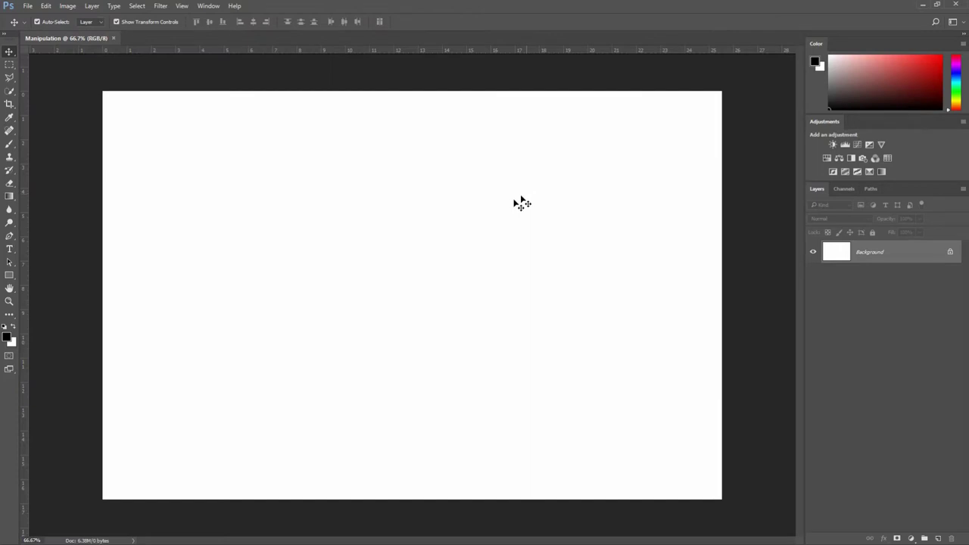
- Add a Solid Color fill layer in grey #969696 and select its mask
{"action": "scroll", "coordinate": [443, 227], "scroll_direction": "down", "scroll_amount": 1}
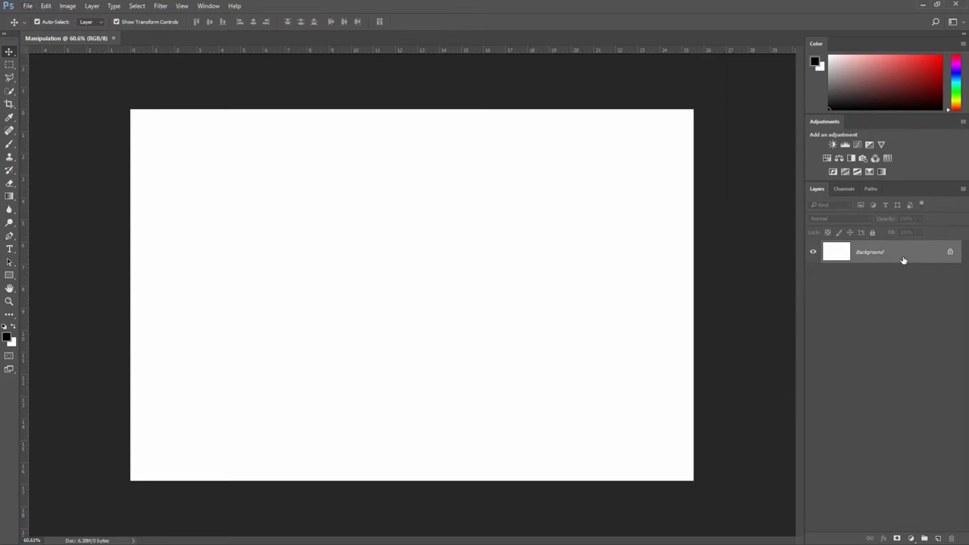
{"action": "left_click_drag", "start_coordinate": [902, 263], "coordinate": [903, 263]}
{"action": "left_click_drag", "start_coordinate": [914, 508], "coordinate": [913, 537]}
{"action": "left_click", "coordinate": [913, 538]}
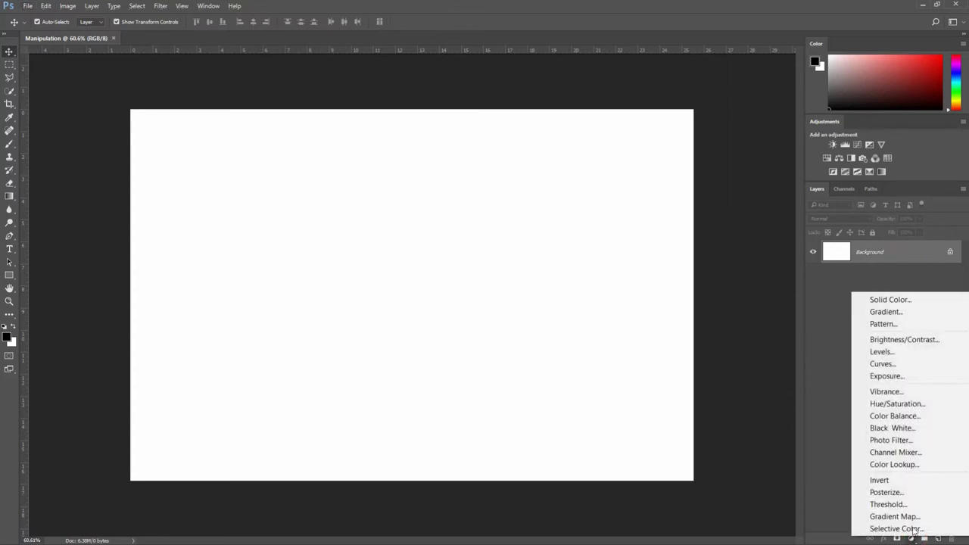
{"action": "left_click", "coordinate": [887, 301]}
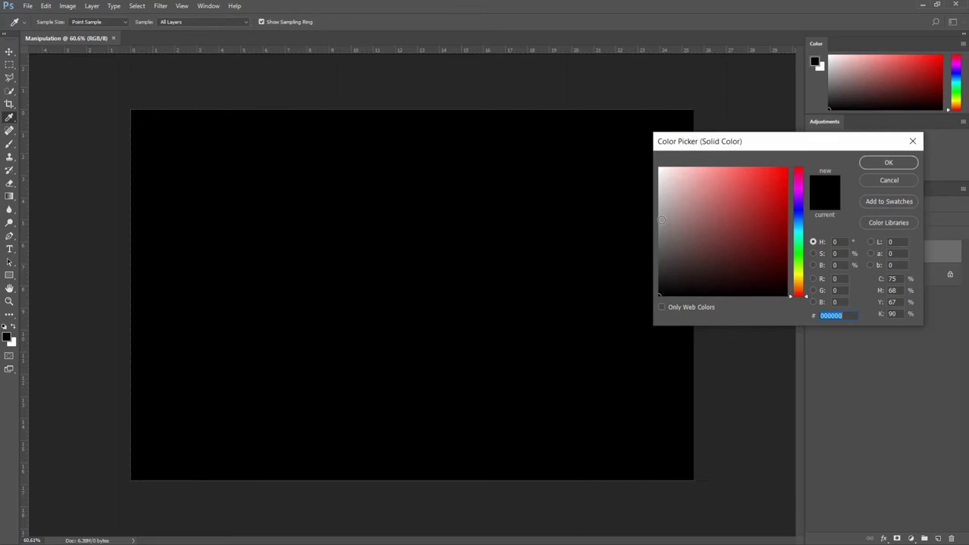
{"action": "left_click", "coordinate": [659, 219]}
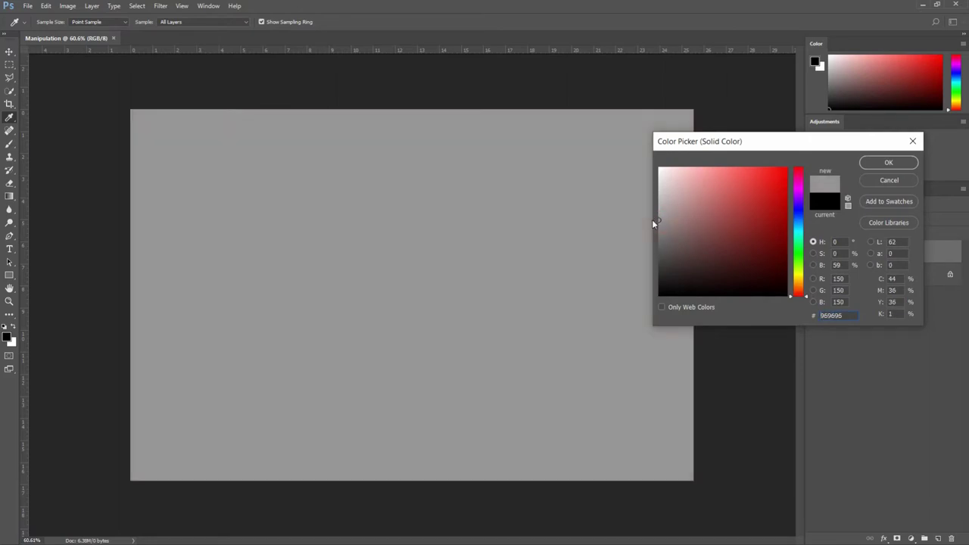
{"action": "left_click", "coordinate": [885, 162]}
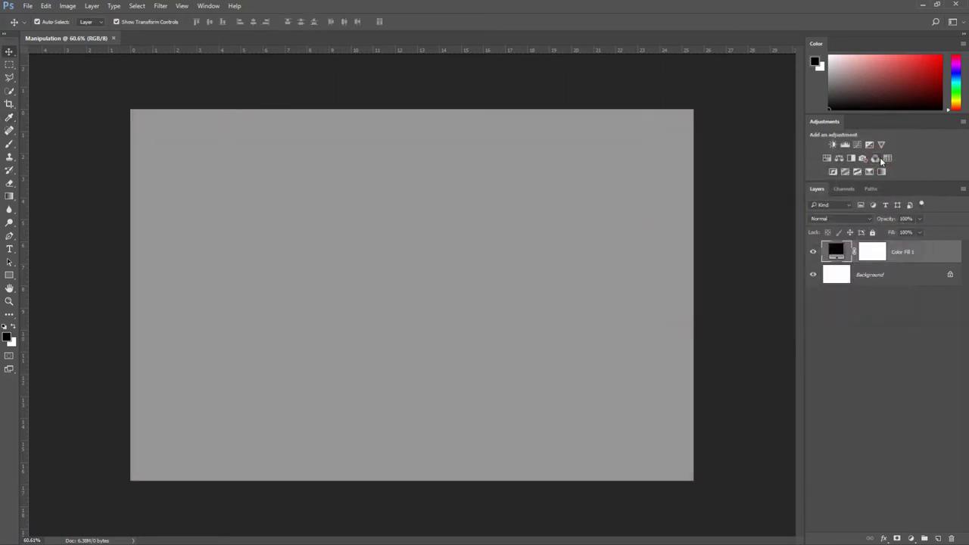
{"action": "left_click", "coordinate": [867, 254]}
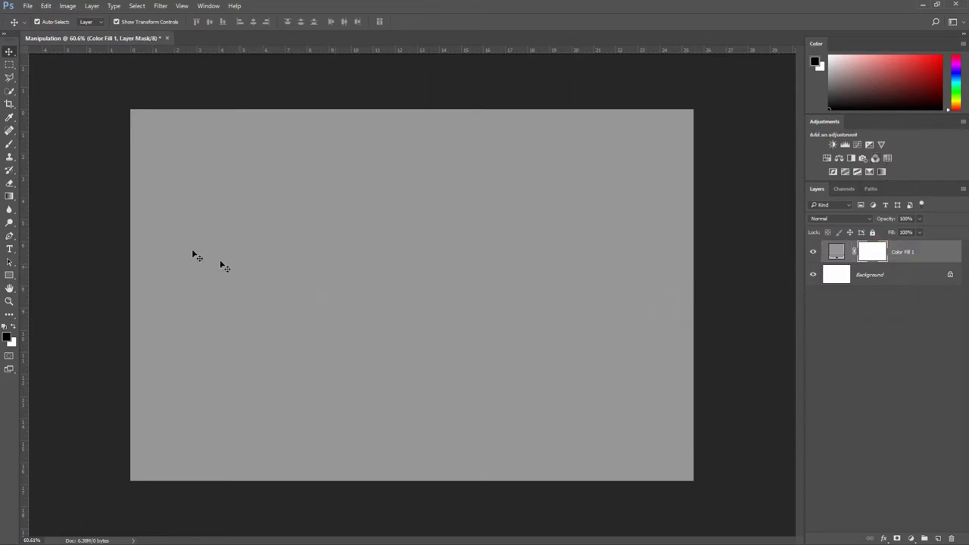
- Place meadow-918963_1920 as an embedded layer, scaled up slightly and nudged upward
{"action": "left_click", "coordinate": [29, 6]}
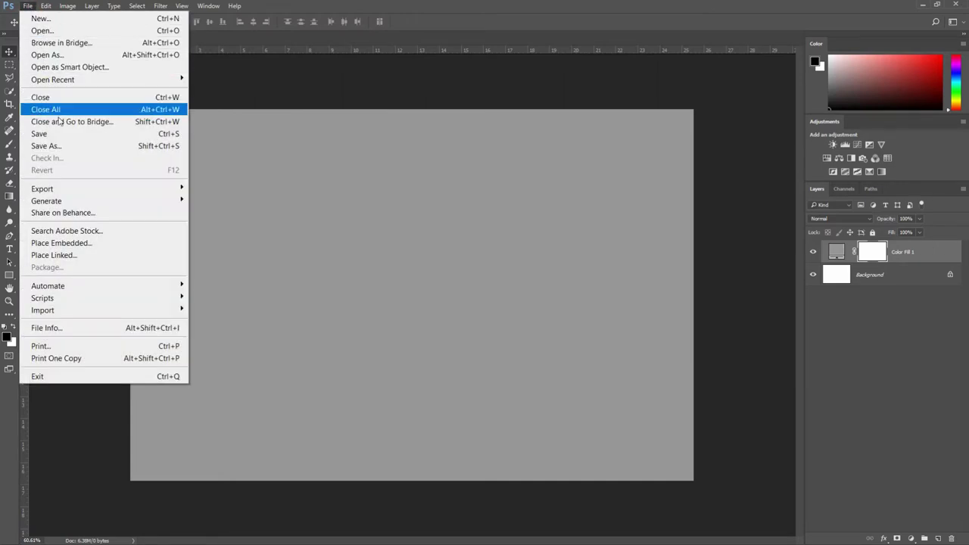
{"action": "left_click", "coordinate": [81, 246]}
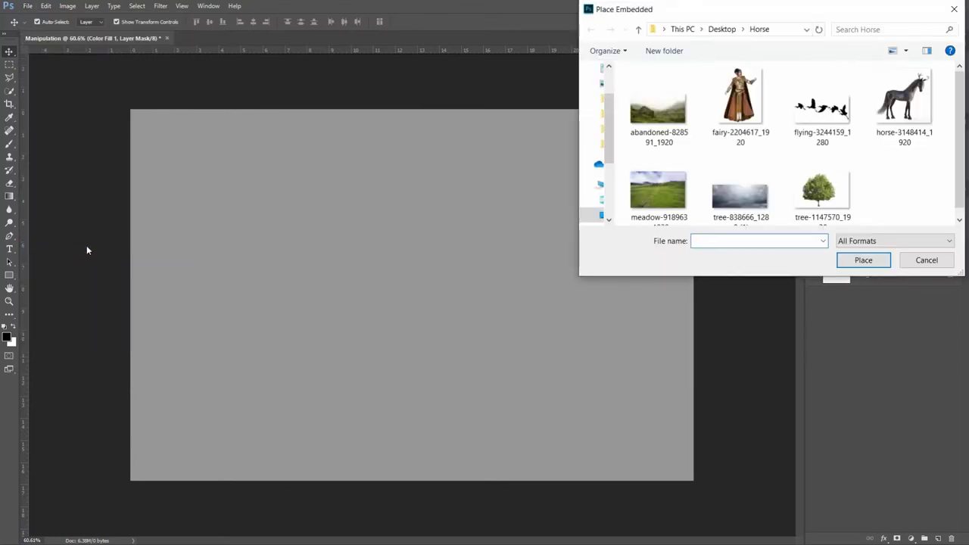
{"action": "left_click", "coordinate": [658, 198]}
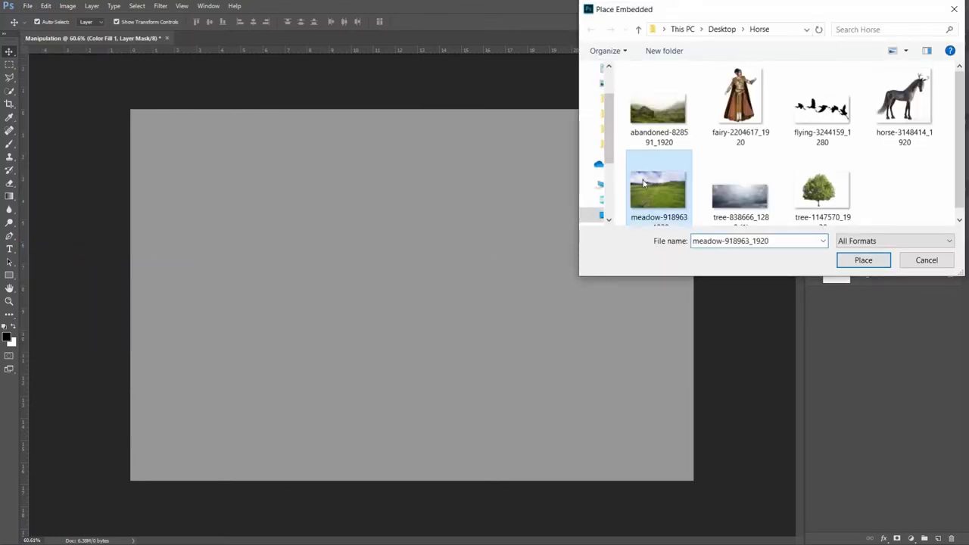
{"action": "left_click", "coordinate": [860, 260]}
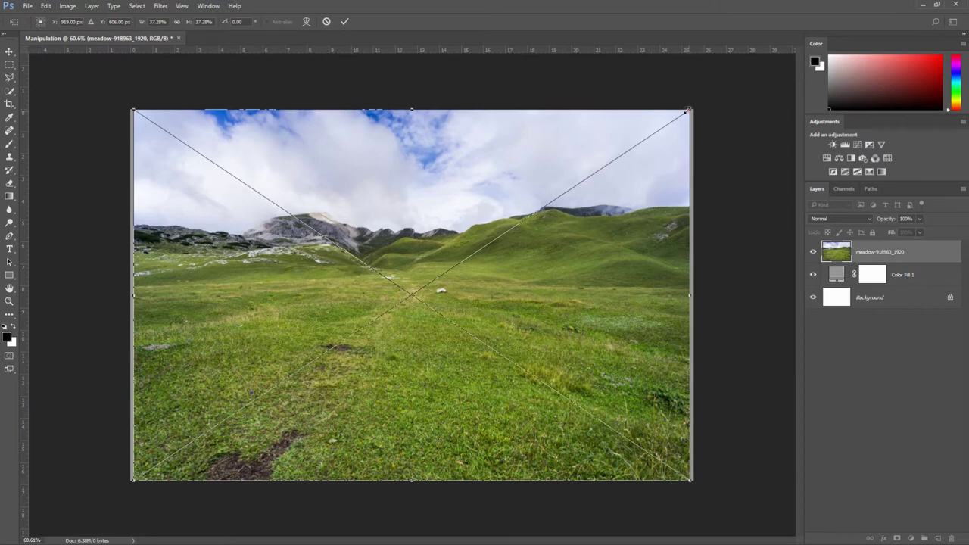
{"action": "left_click_drag", "start_coordinate": [688, 111], "coordinate": [719, 90]}
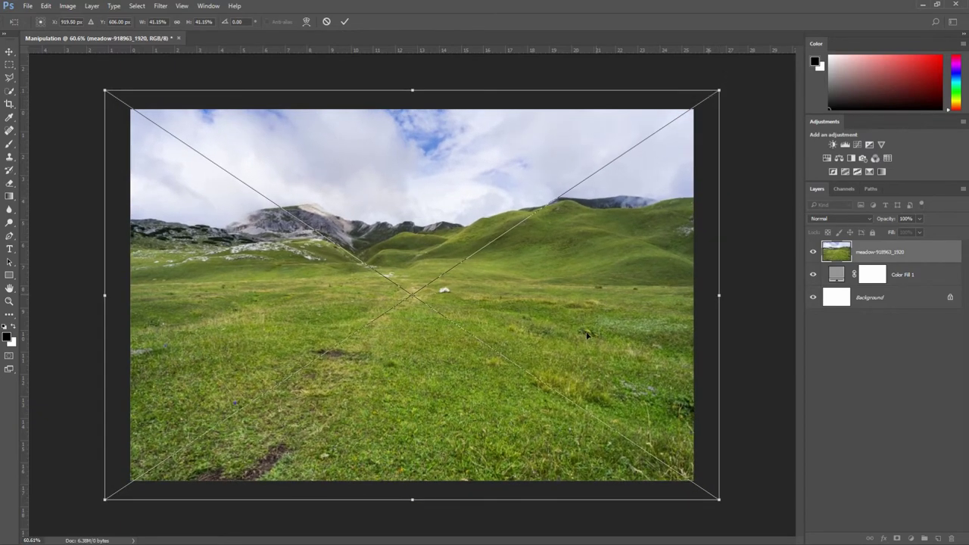
{"action": "left_click_drag", "start_coordinate": [580, 348], "coordinate": [579, 340]}
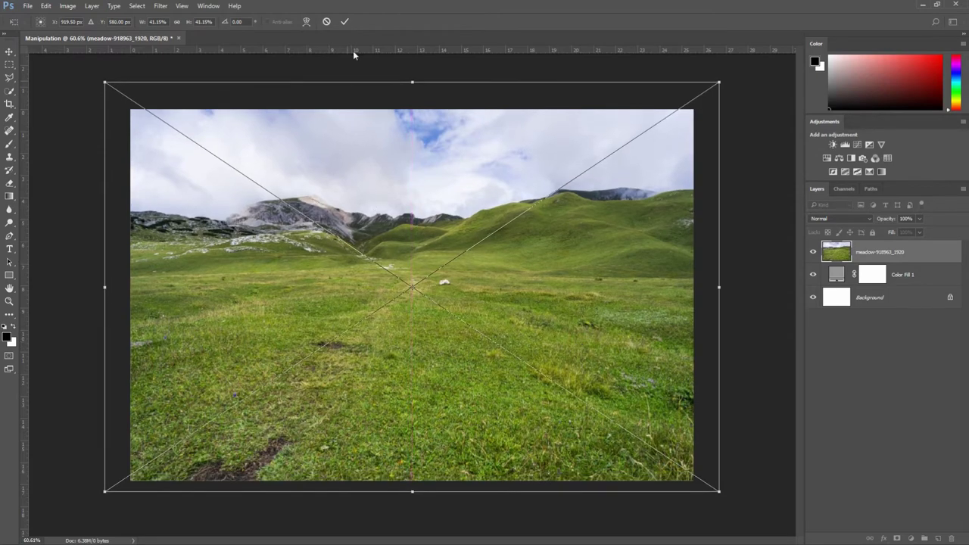
{"action": "left_click", "coordinate": [349, 22]}
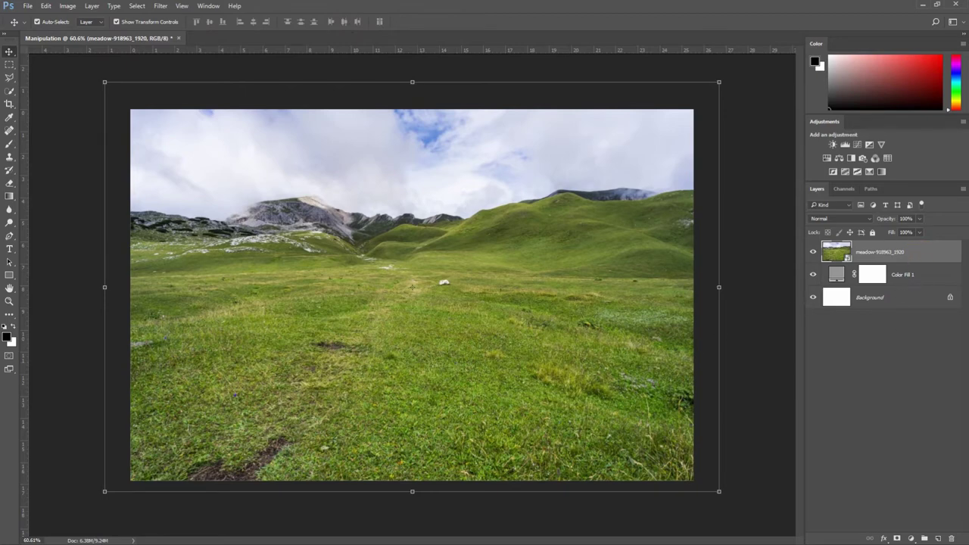
- Add a layer mask to the meadow layer and pick the black-to-white Gradient Tool
{"action": "left_click", "coordinate": [896, 538]}
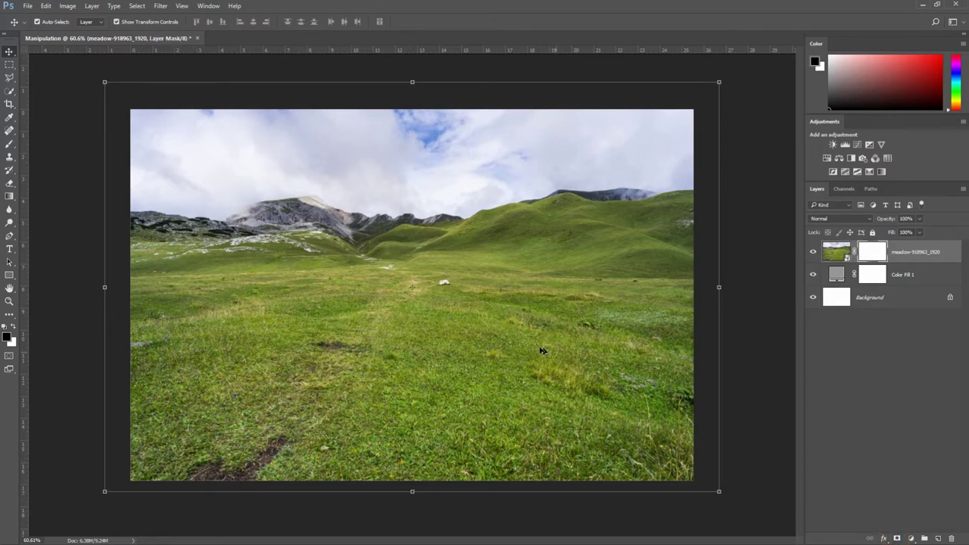
{"action": "left_click", "coordinate": [13, 327]}
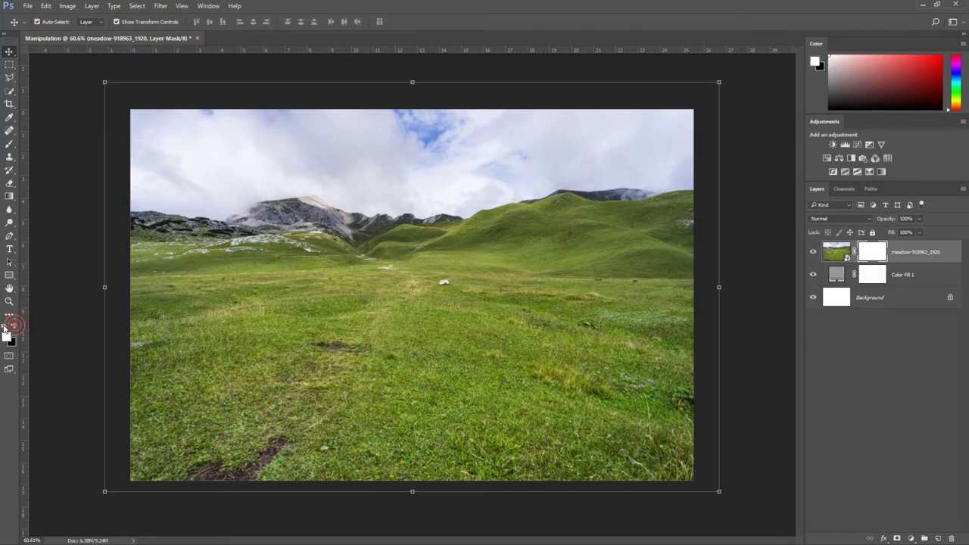
{"action": "left_click", "coordinate": [13, 327]}
{"action": "left_click", "coordinate": [9, 196]}
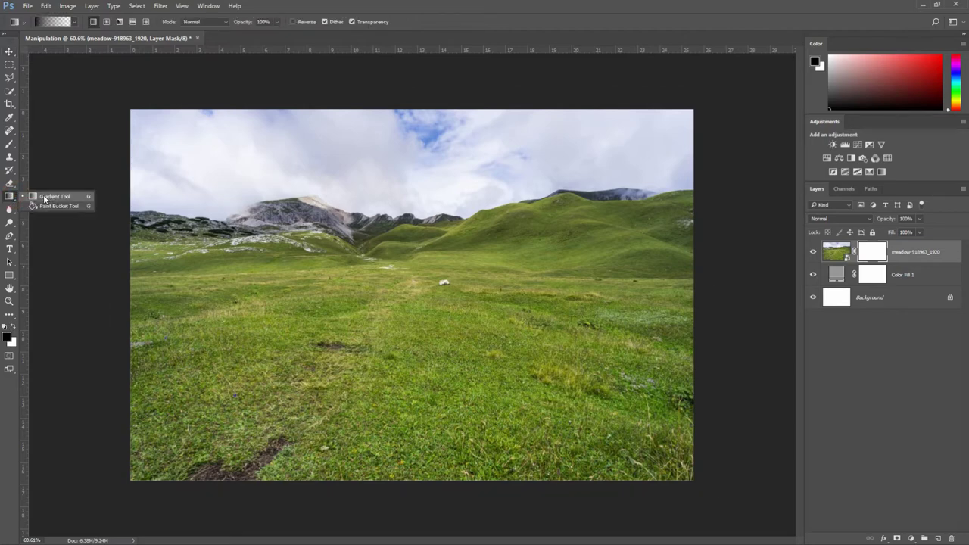
{"action": "left_click", "coordinate": [44, 199]}
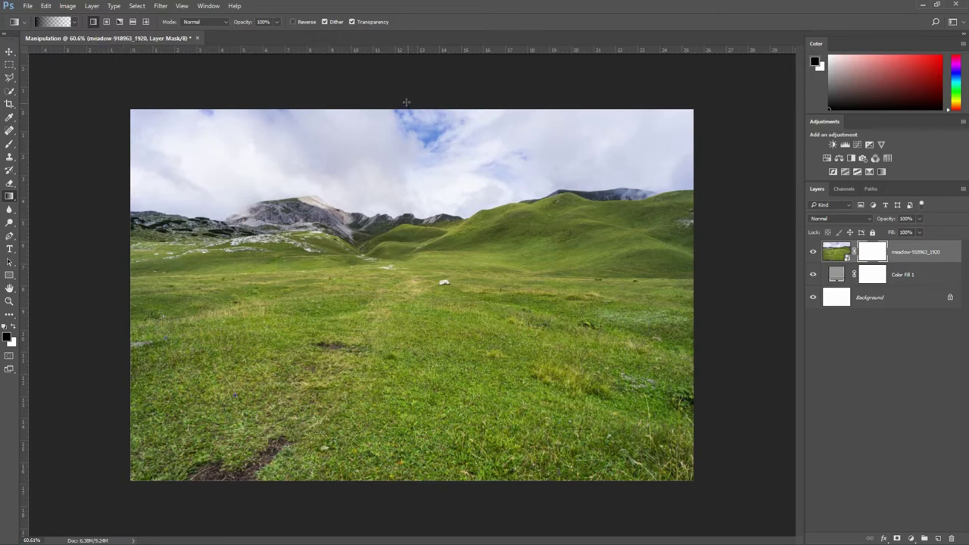
- Drag vertical gradients down the mask to fade the sky and hills into fog
{"action": "left_click_drag", "start_coordinate": [406, 101], "coordinate": [407, 292]}
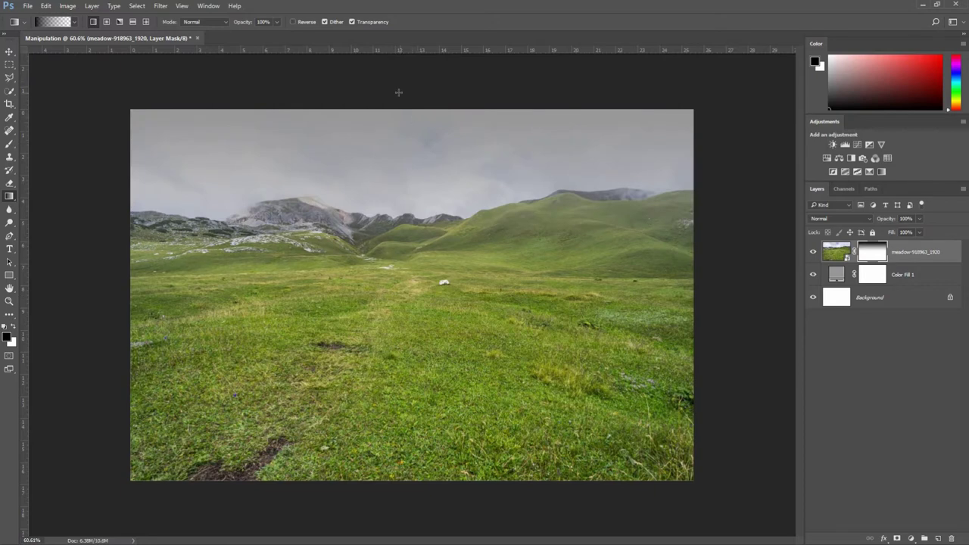
{"action": "left_click_drag", "start_coordinate": [398, 92], "coordinate": [400, 321]}
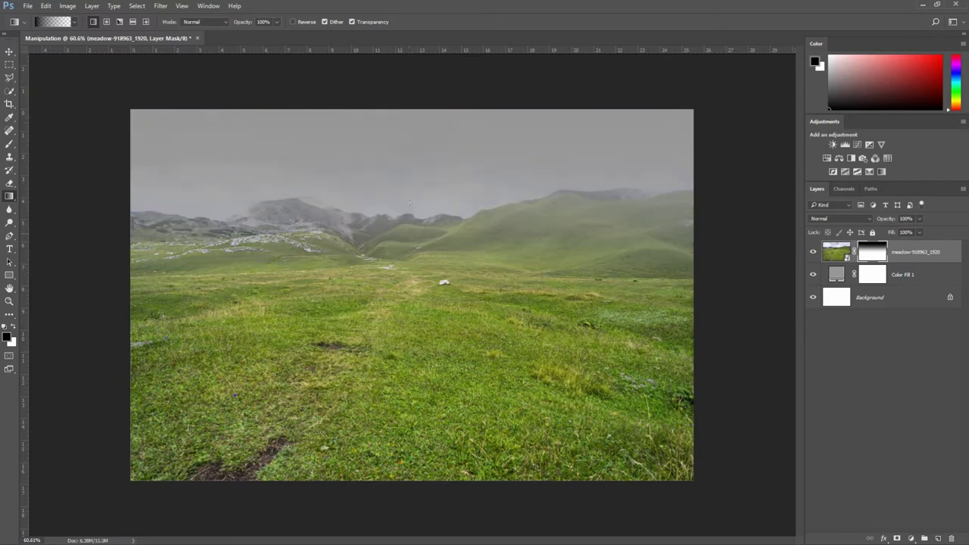
{"action": "left_click_drag", "start_coordinate": [397, 100], "coordinate": [399, 292]}
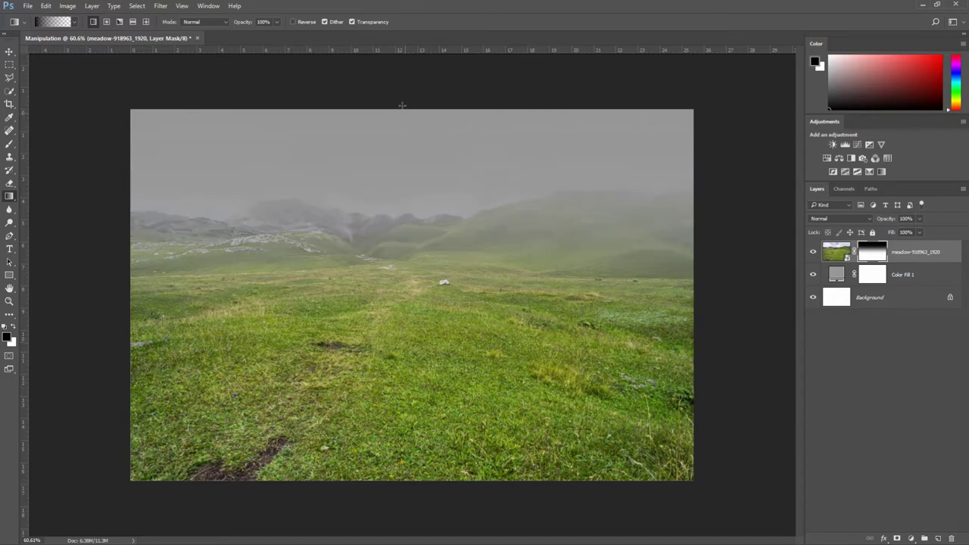
{"action": "left_click_drag", "start_coordinate": [399, 101], "coordinate": [399, 318]}
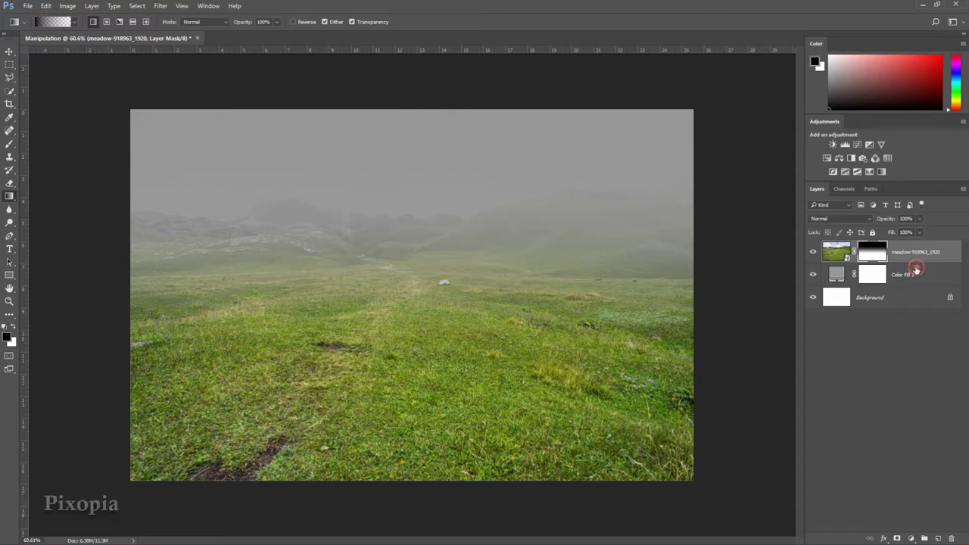
{"action": "left_click", "coordinate": [915, 272]}
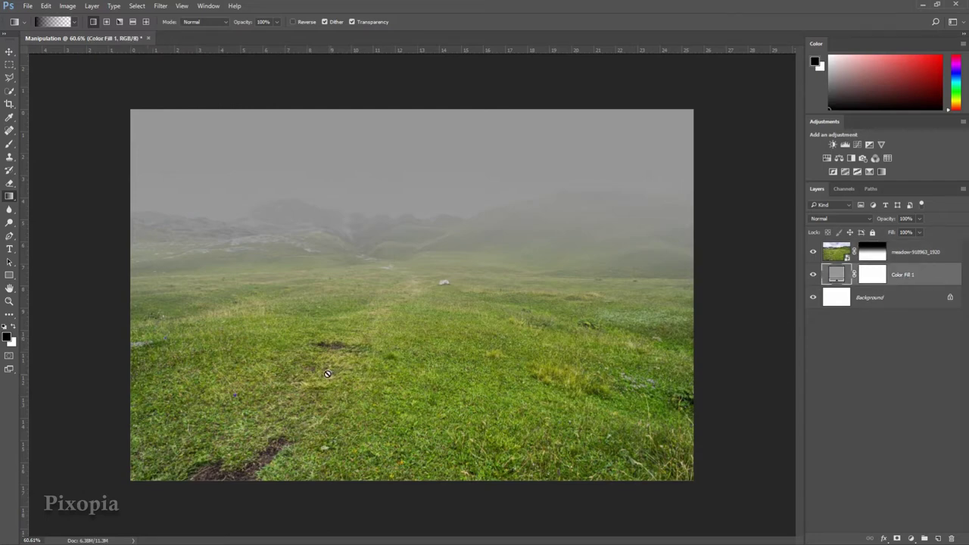
- Place the cloudy sky photo as an embedded layer and move it up the canvas
{"action": "left_click", "coordinate": [28, 6]}
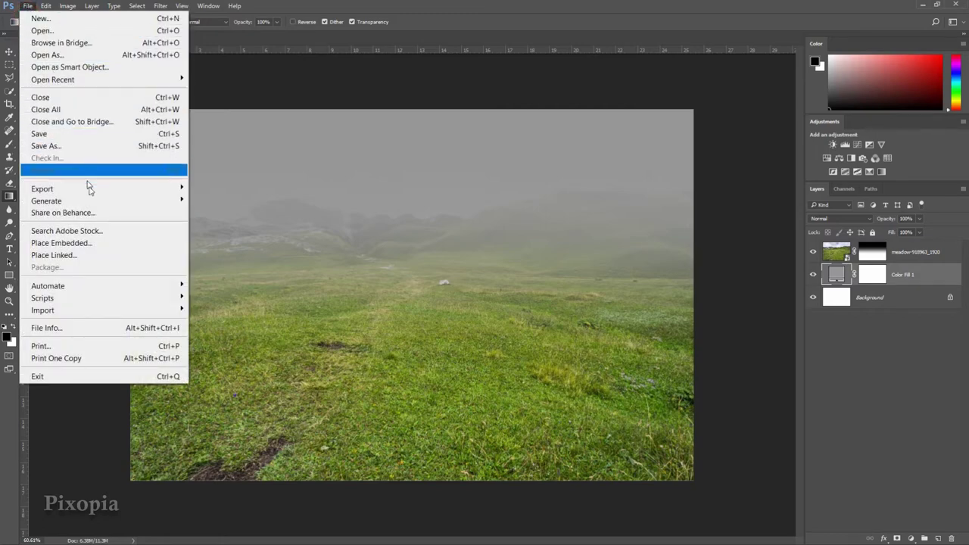
{"action": "left_click", "coordinate": [94, 243]}
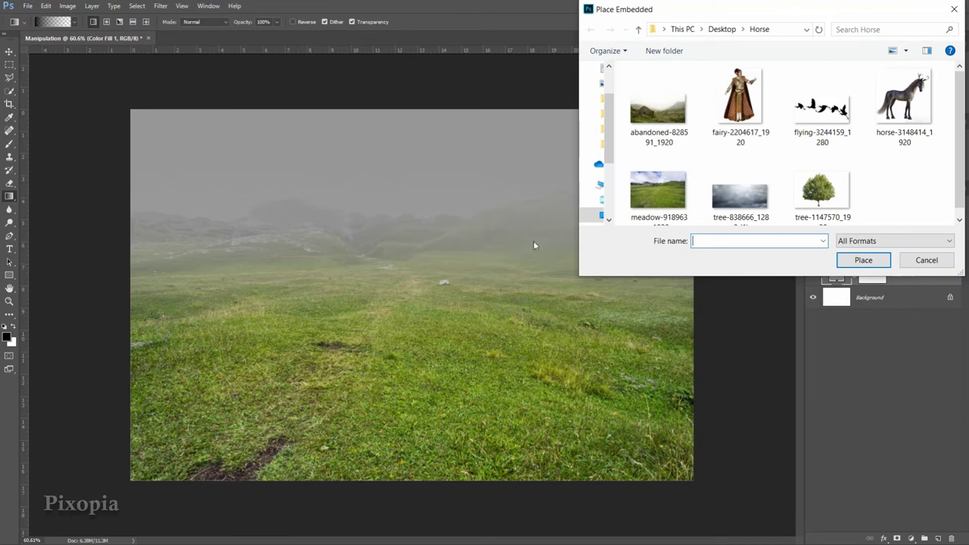
{"action": "left_click", "coordinate": [740, 199]}
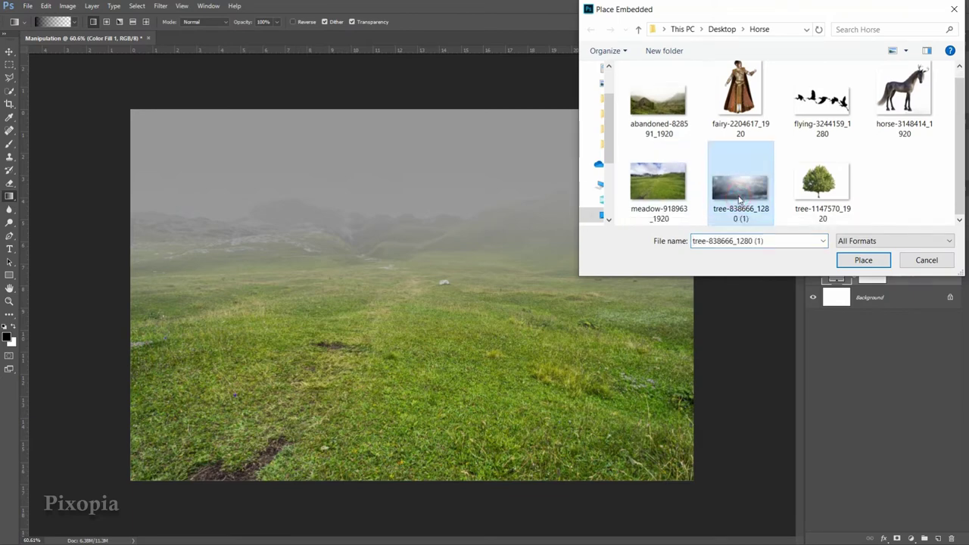
{"action": "left_click", "coordinate": [861, 261]}
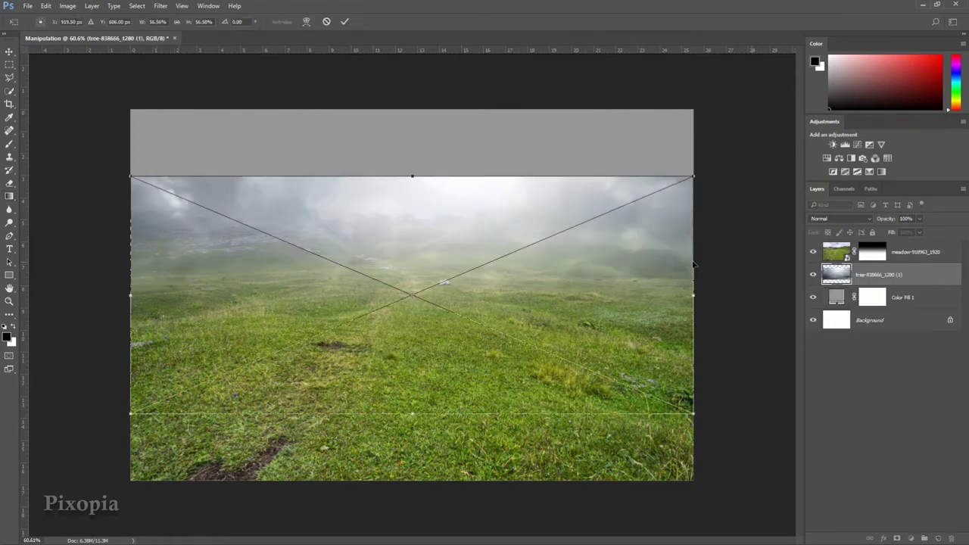
{"action": "left_click_drag", "start_coordinate": [500, 206], "coordinate": [500, 125]}
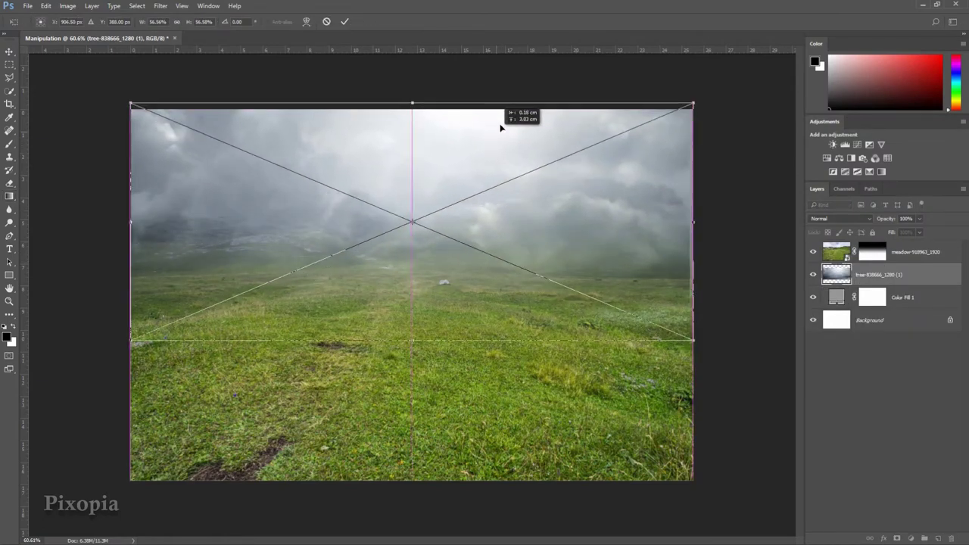
- Warp the sky so its top corners and left side stretch up and outward
{"action": "right_click", "coordinate": [562, 186]}
{"action": "left_click", "coordinate": [579, 280]}
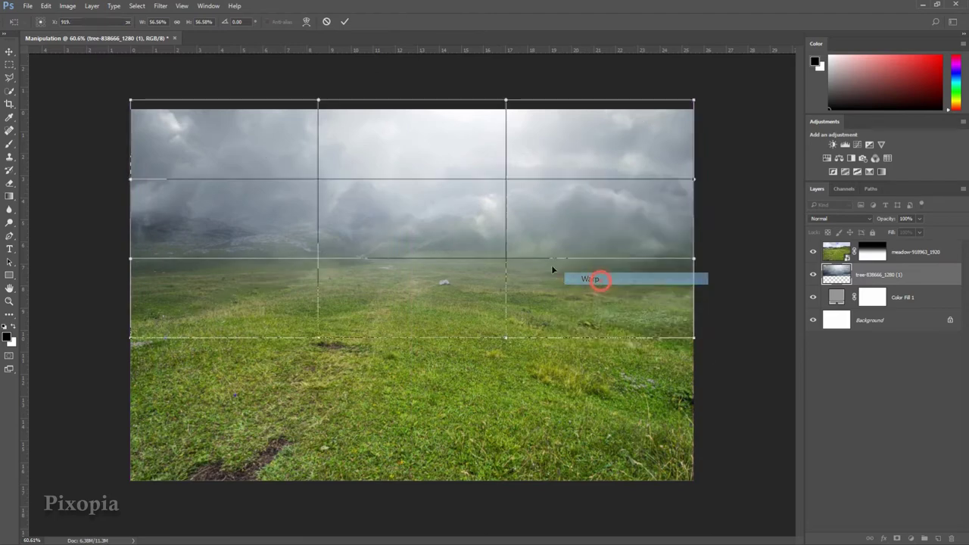
{"action": "left_click_drag", "start_coordinate": [151, 114], "coordinate": [117, 87]}
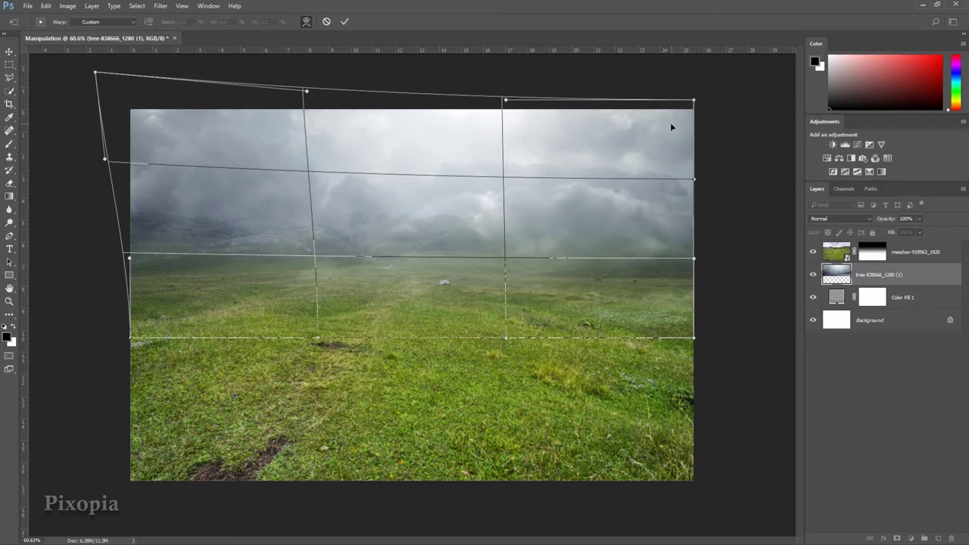
{"action": "left_click_drag", "start_coordinate": [670, 127], "coordinate": [700, 106]}
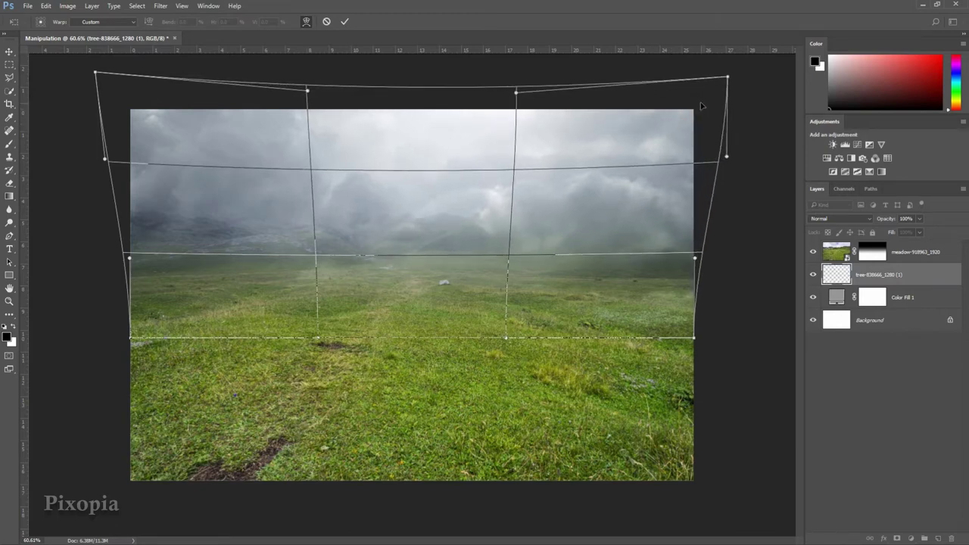
{"action": "left_click_drag", "start_coordinate": [197, 244], "coordinate": [194, 228]}
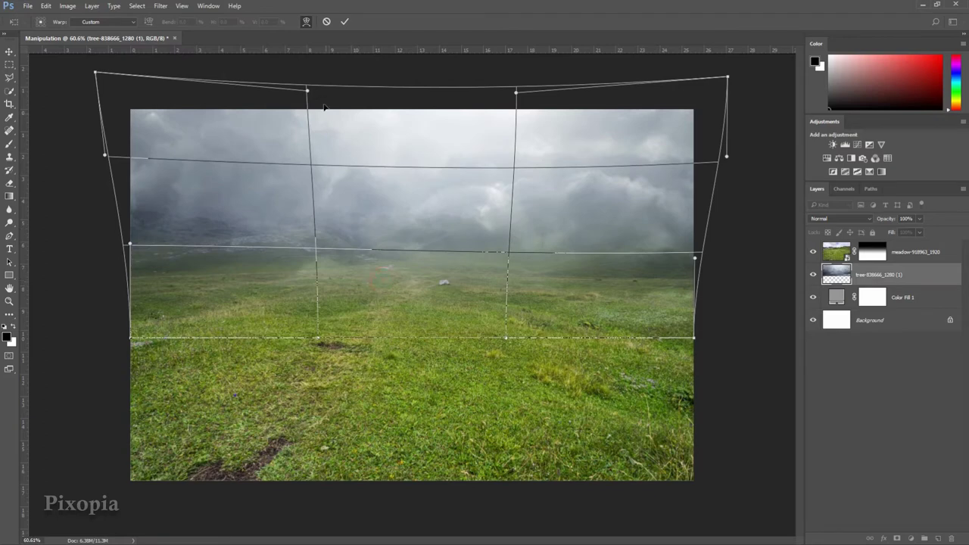
{"action": "left_click", "coordinate": [345, 22]}
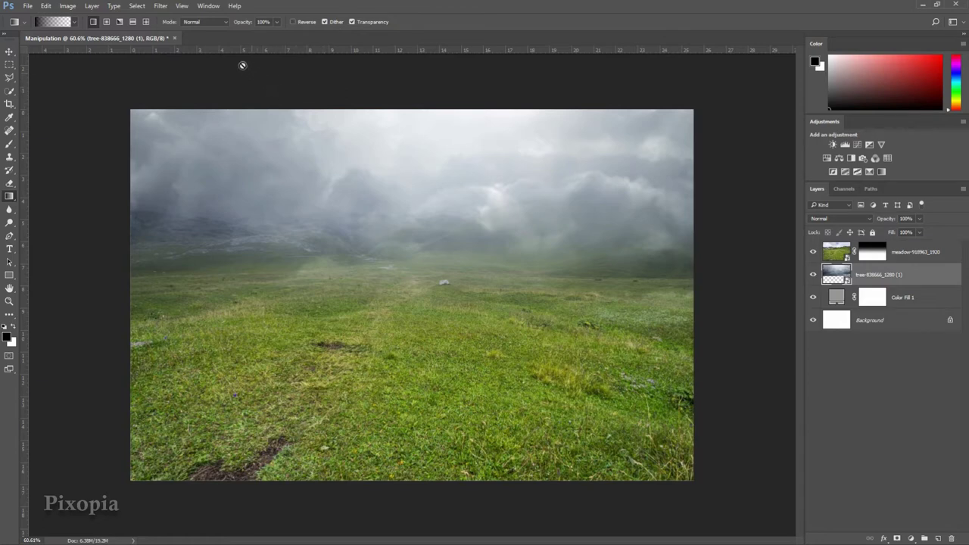
- Apply a Zoom-method Radial Blur smart filter to the cloudy sky layer with an adjusted amount
{"action": "left_click", "coordinate": [162, 6]}
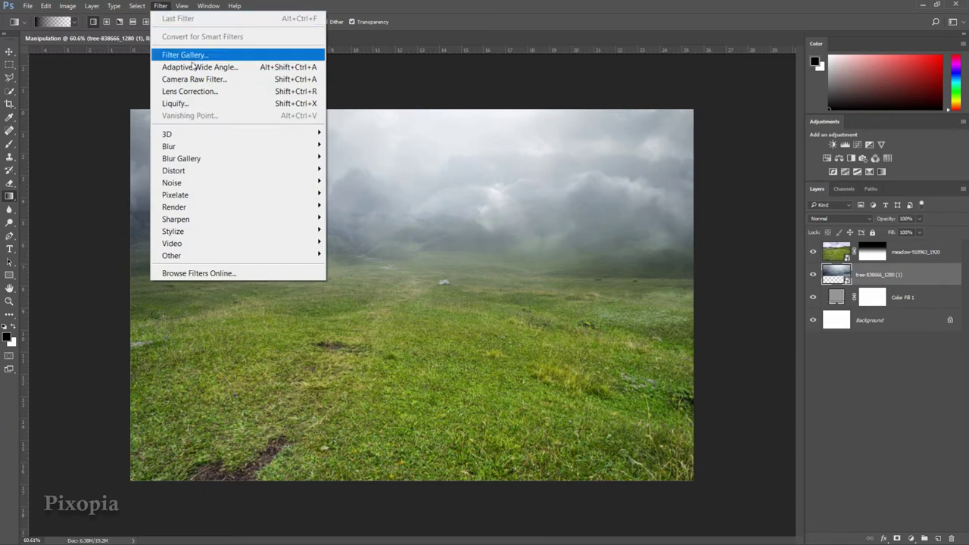
{"action": "mouse_move", "coordinate": [174, 170]}
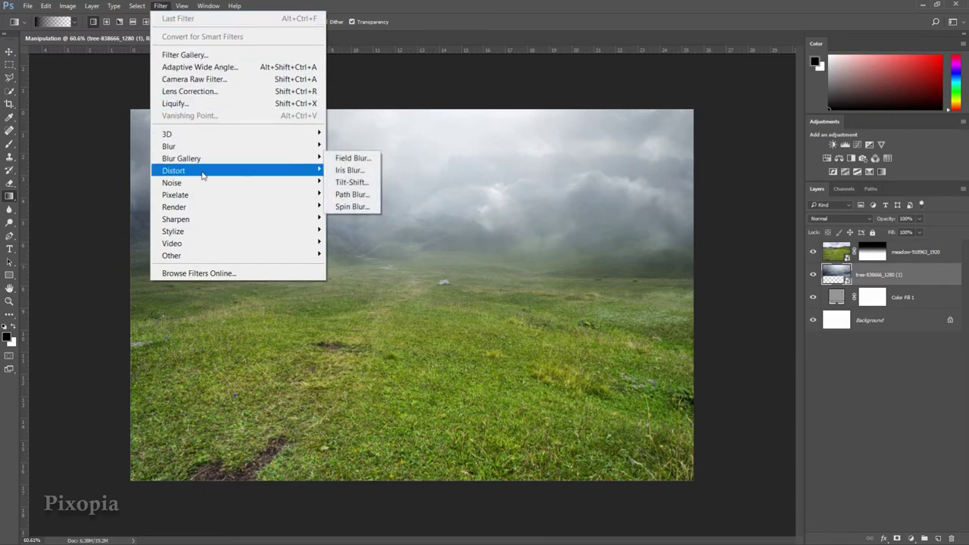
{"action": "left_click", "coordinate": [161, 6]}
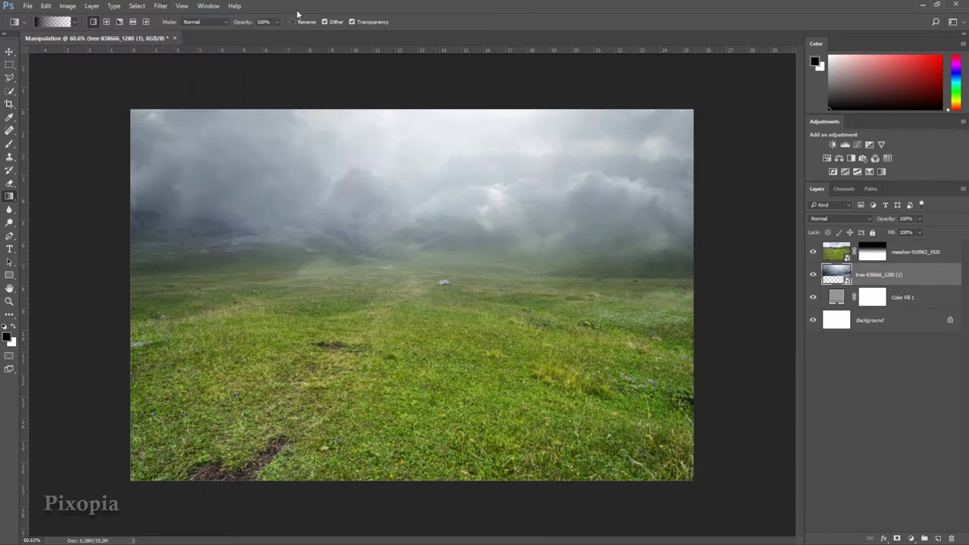
{"action": "left_click", "coordinate": [160, 7]}
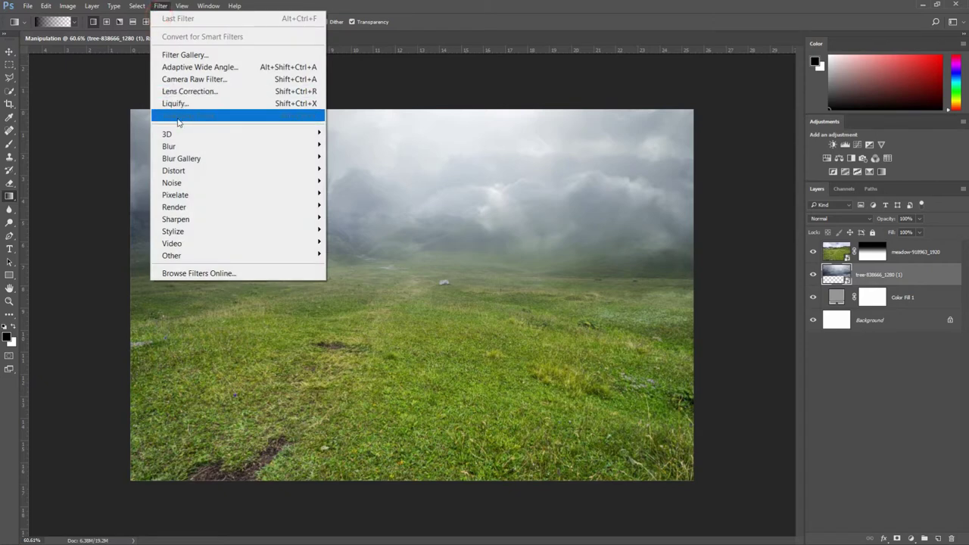
{"action": "mouse_move", "coordinate": [168, 146]}
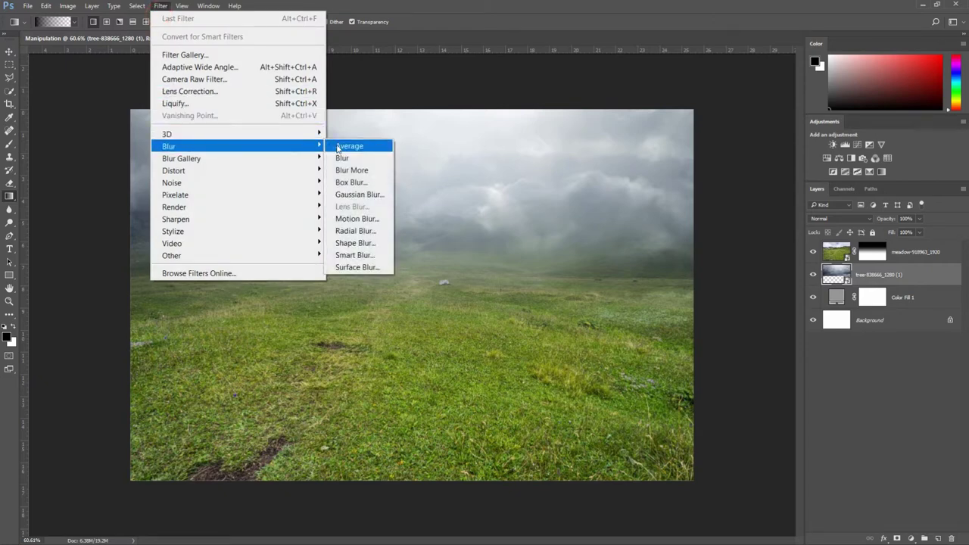
{"action": "left_click", "coordinate": [371, 228]}
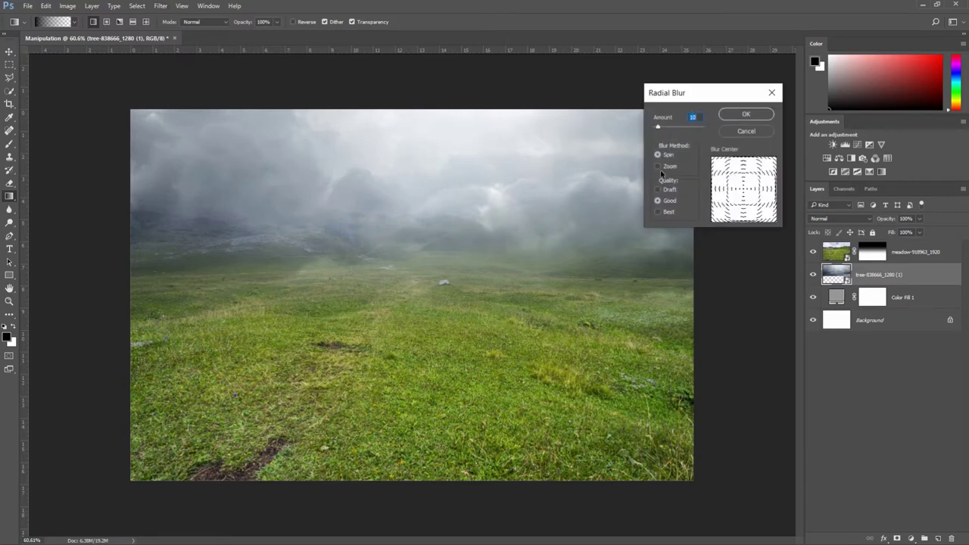
{"action": "left_click", "coordinate": [658, 165]}
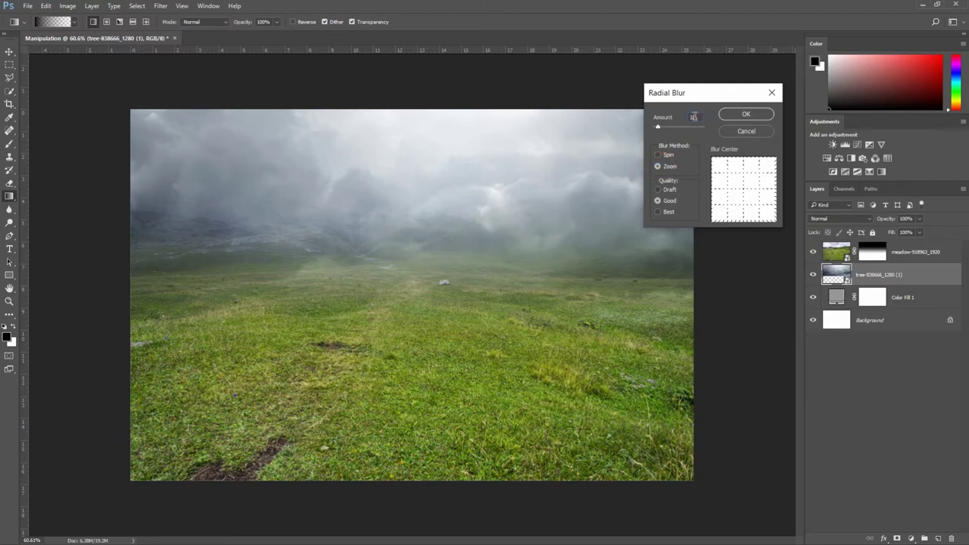
{"action": "double_click", "coordinate": [693, 116]}
{"action": "left_click", "coordinate": [725, 117]}
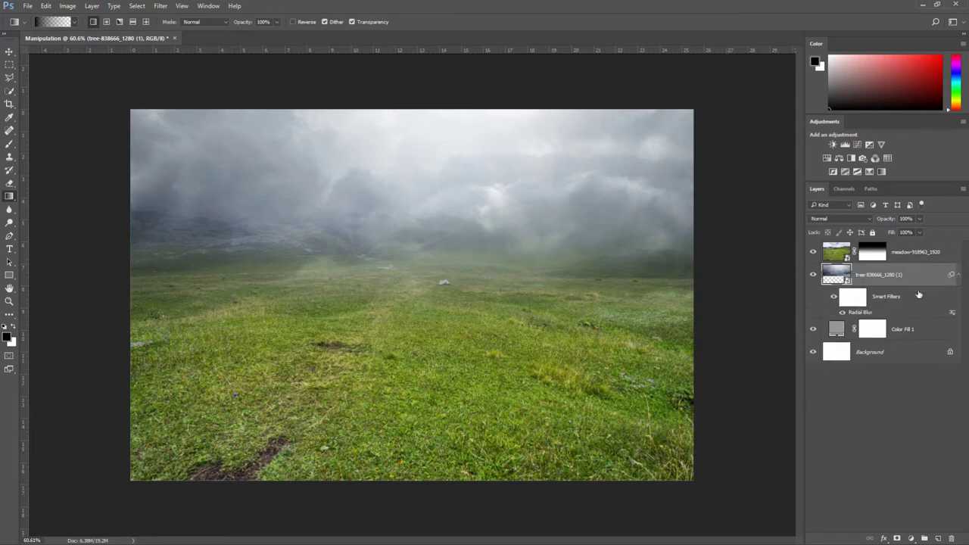
- Mask the sky layer with a gradient running from the canvas bottom up to the horizon
{"action": "left_click", "coordinate": [896, 538]}
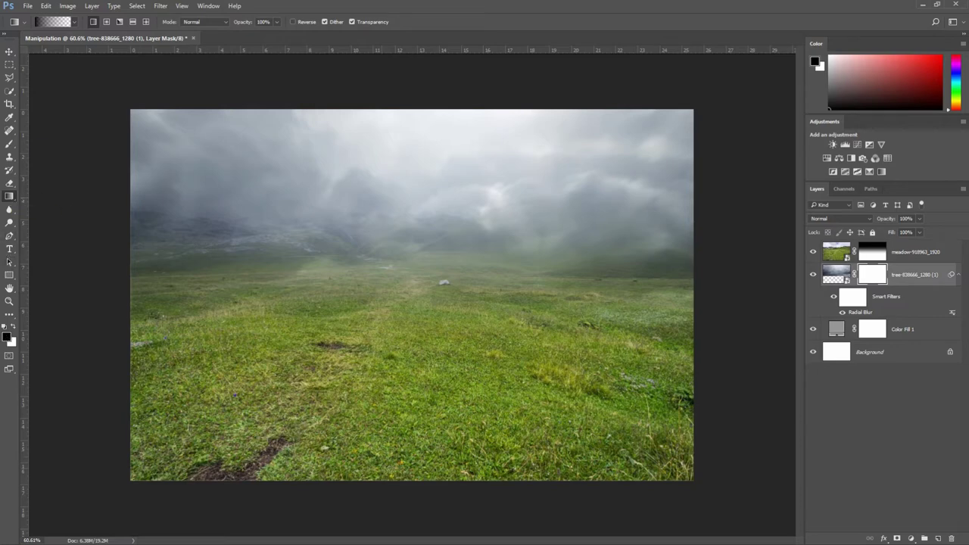
{"action": "left_click_drag", "start_coordinate": [401, 487], "coordinate": [419, 293]}
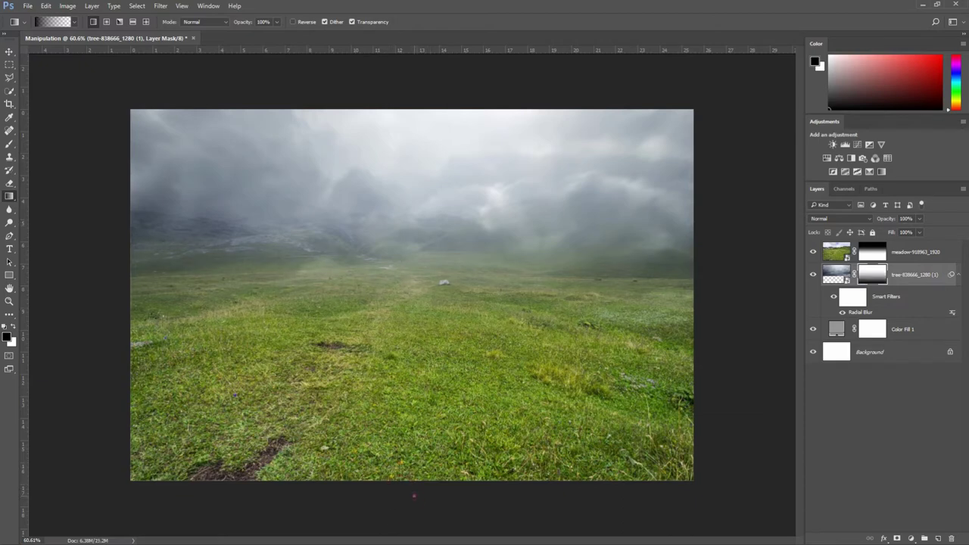
{"action": "left_click_drag", "start_coordinate": [414, 496], "coordinate": [414, 252]}
{"action": "left_click_drag", "start_coordinate": [413, 209], "coordinate": [413, 210]}
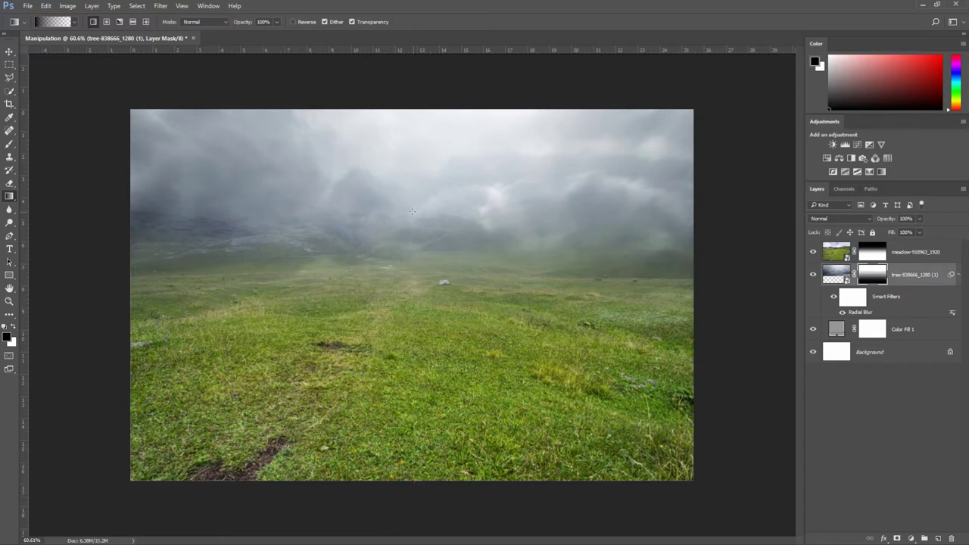
- Redraw the sky mask gradient to the horizon and regrade the meadow mask from the top
{"action": "left_click_drag", "start_coordinate": [409, 486], "coordinate": [410, 281]}
{"action": "left_click_drag", "start_coordinate": [409, 198], "coordinate": [409, 200]}
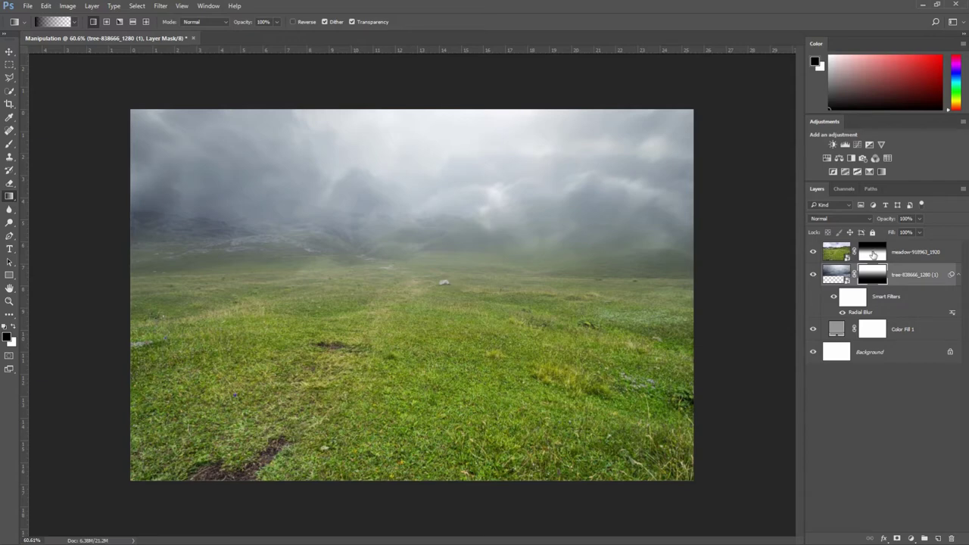
{"action": "left_click", "coordinate": [873, 255]}
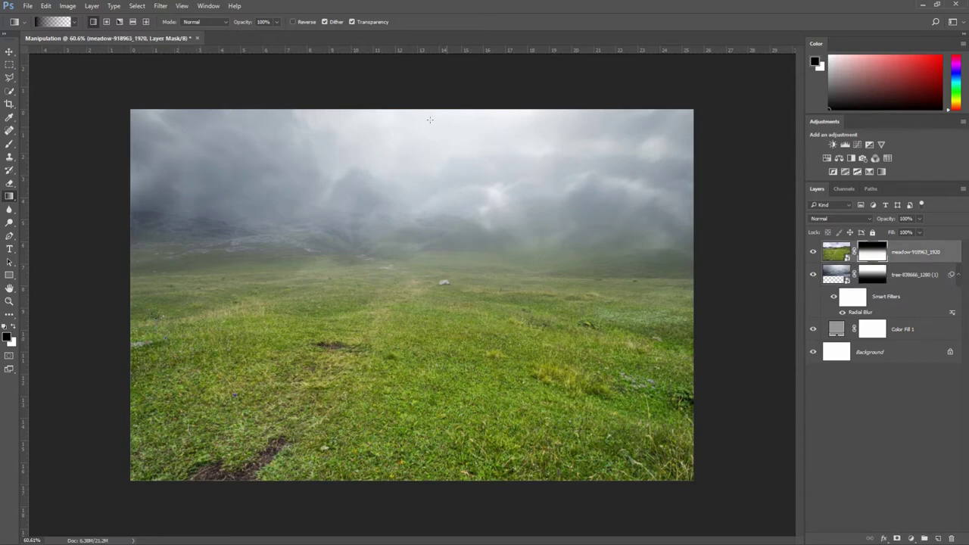
{"action": "left_click_drag", "start_coordinate": [395, 102], "coordinate": [396, 311]}
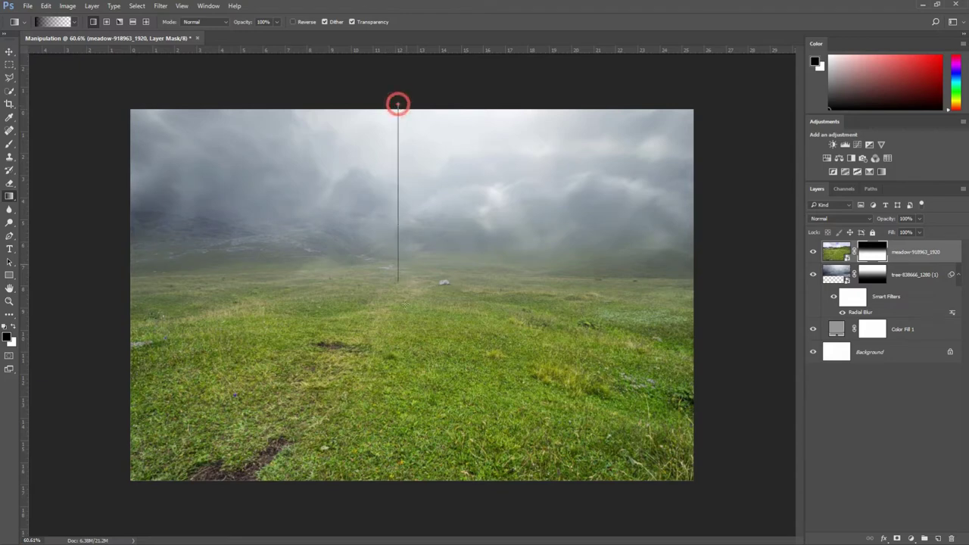
{"action": "left_click_drag", "start_coordinate": [396, 102], "coordinate": [399, 333]}
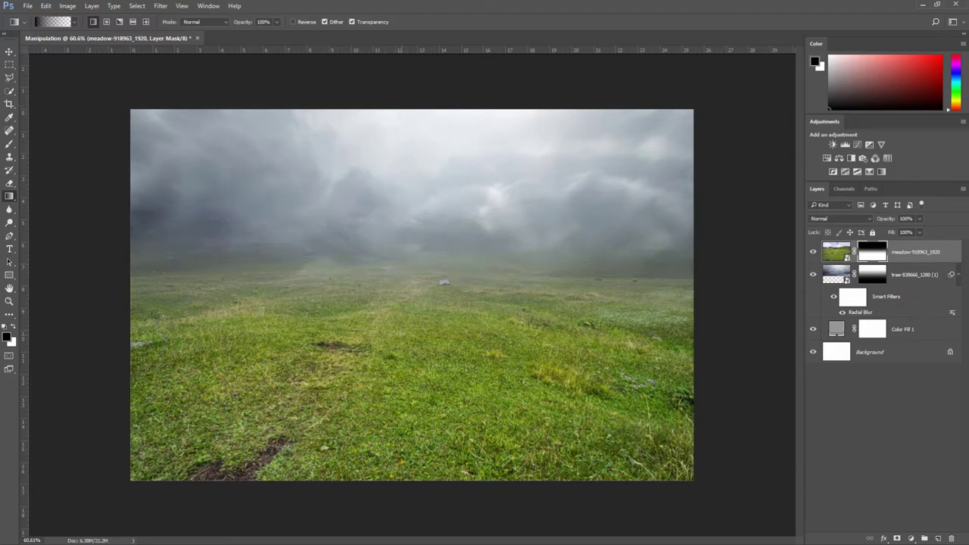
{"action": "left_click", "coordinate": [908, 250]}
{"action": "left_click", "coordinate": [9, 53]}
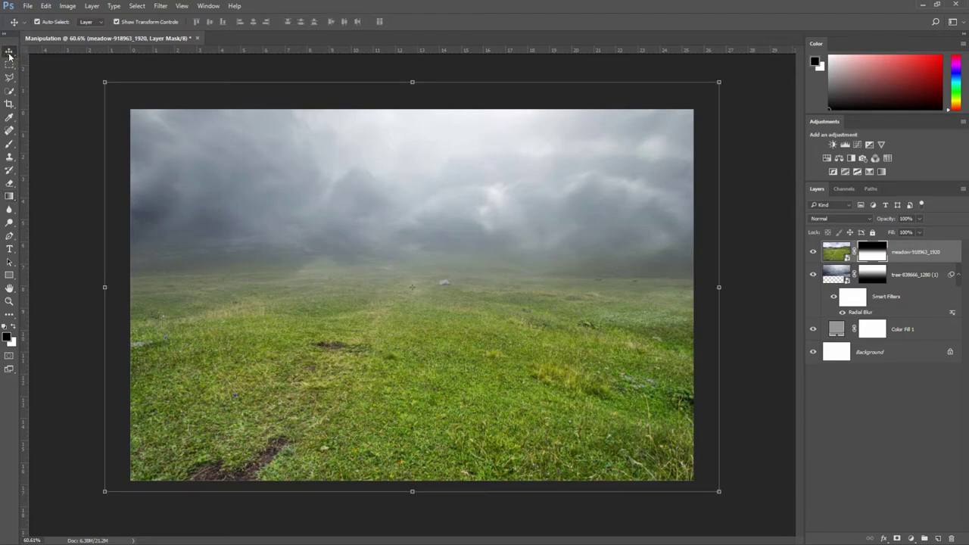
- Place abandoned-828591_1920 as an embedded top layer
{"action": "left_click", "coordinate": [26, 6]}
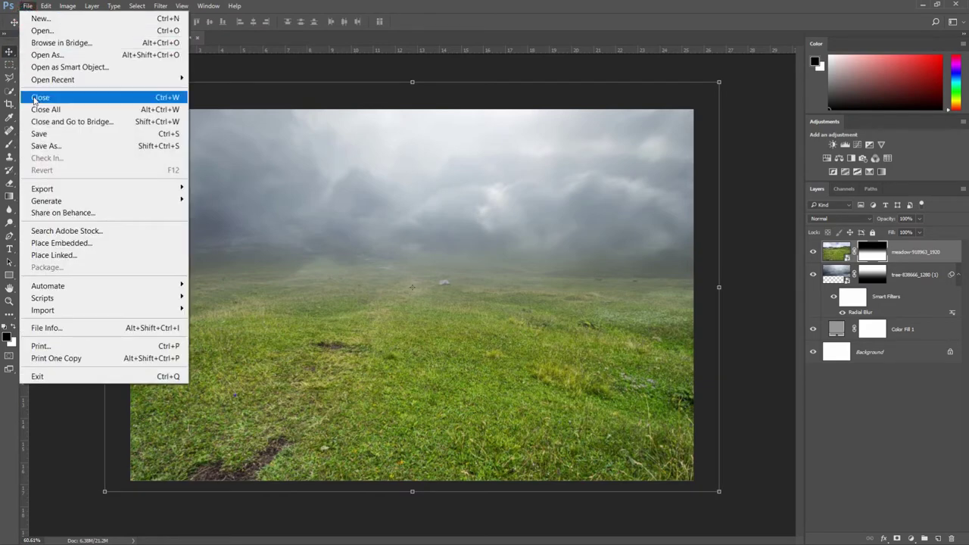
{"action": "left_click", "coordinate": [59, 242]}
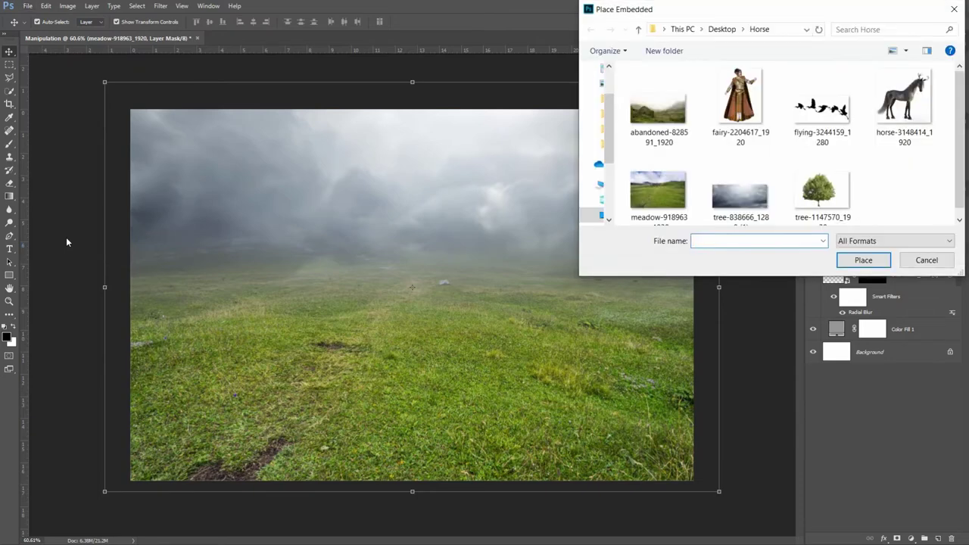
{"action": "left_click", "coordinate": [658, 116]}
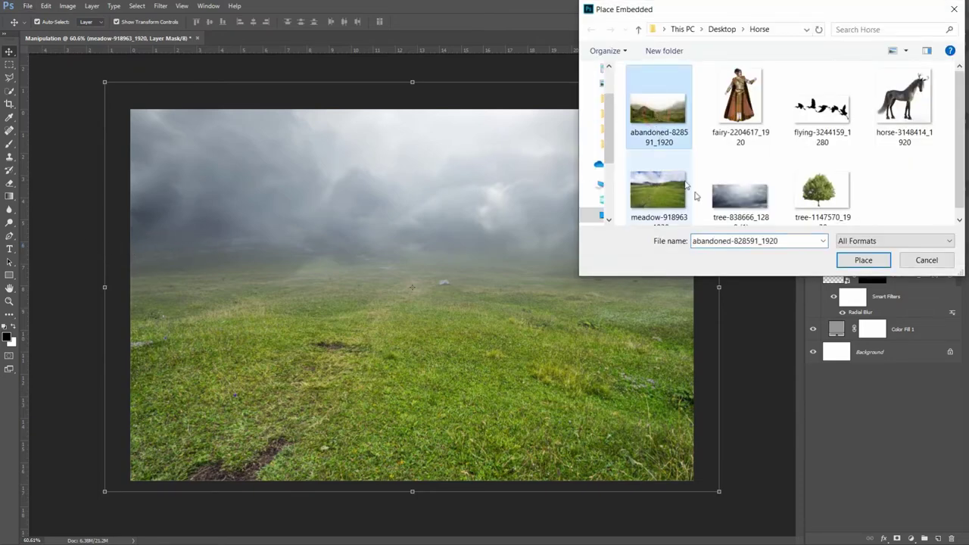
{"action": "left_click", "coordinate": [848, 261]}
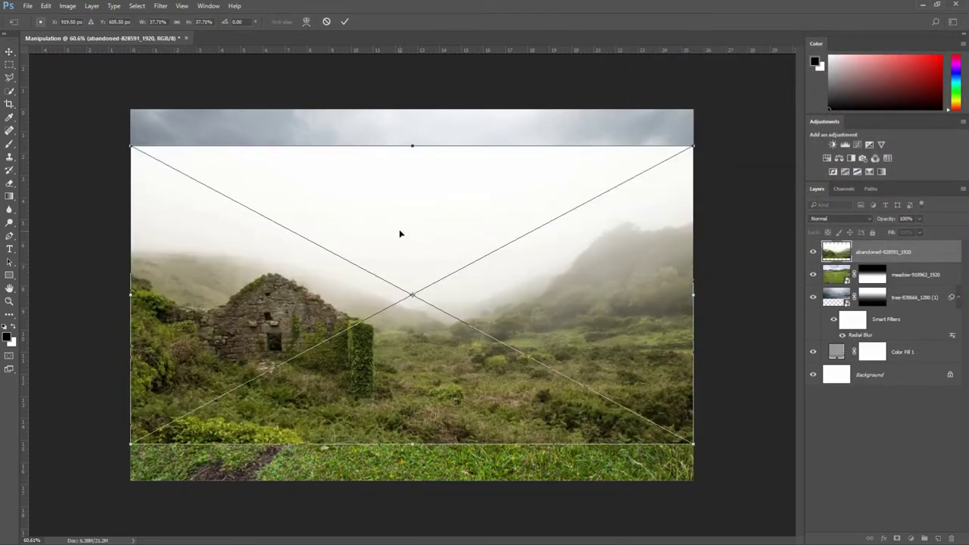
{"action": "left_click", "coordinate": [345, 22]}
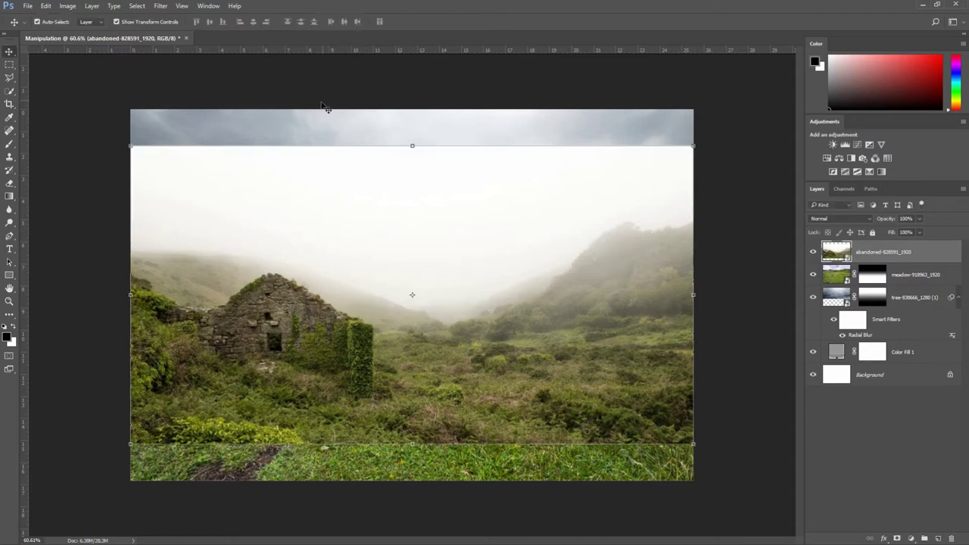
- Quick-select the stone ruin and bushes, mask the house layer to them, and shift it up-right
{"action": "left_click", "coordinate": [15, 92]}
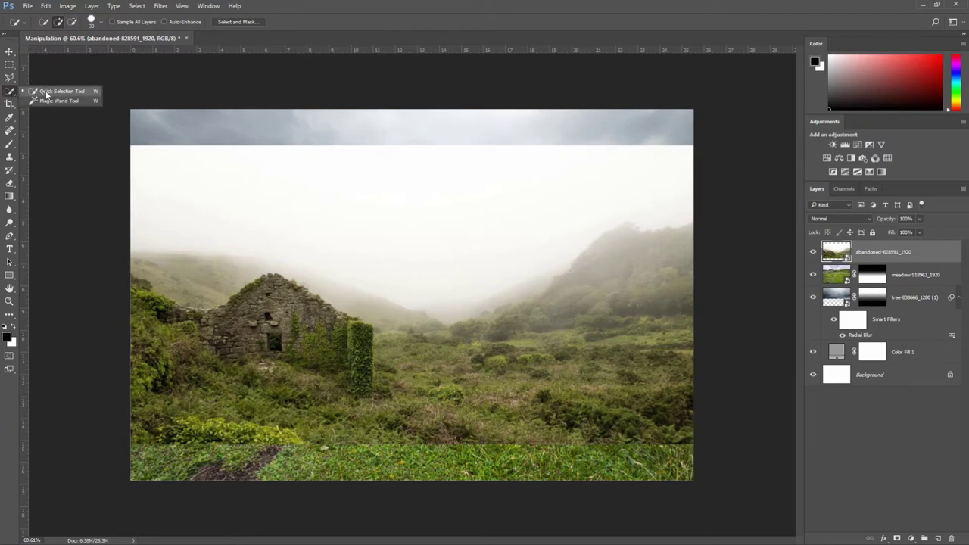
{"action": "left_click", "coordinate": [46, 93]}
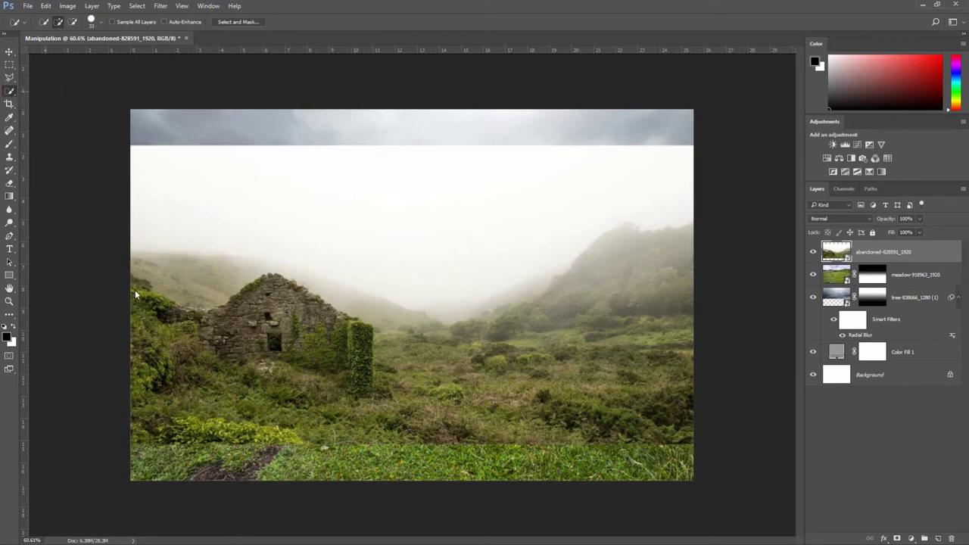
{"action": "mouse_move", "coordinate": [133, 287]}
{"action": "left_mouse_down"}
{"action": "mouse_move", "coordinate": [168, 346]}
{"action": "mouse_move", "coordinate": [185, 313]}
{"action": "mouse_move", "coordinate": [342, 328]}
{"action": "mouse_move", "coordinate": [361, 356]}
{"action": "mouse_move", "coordinate": [359, 386]}
{"action": "mouse_move", "coordinate": [221, 384]}
{"action": "mouse_move", "coordinate": [227, 417]}
{"action": "left_mouse_up"}
{"action": "left_click", "coordinate": [896, 537]}
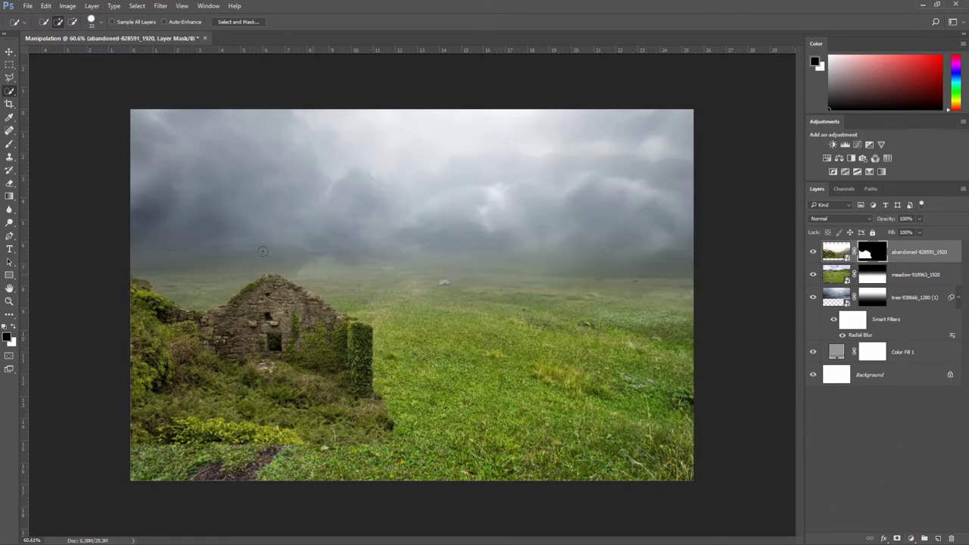
{"action": "left_click", "coordinate": [10, 52]}
{"action": "left_click_drag", "start_coordinate": [261, 349], "coordinate": [296, 330]}
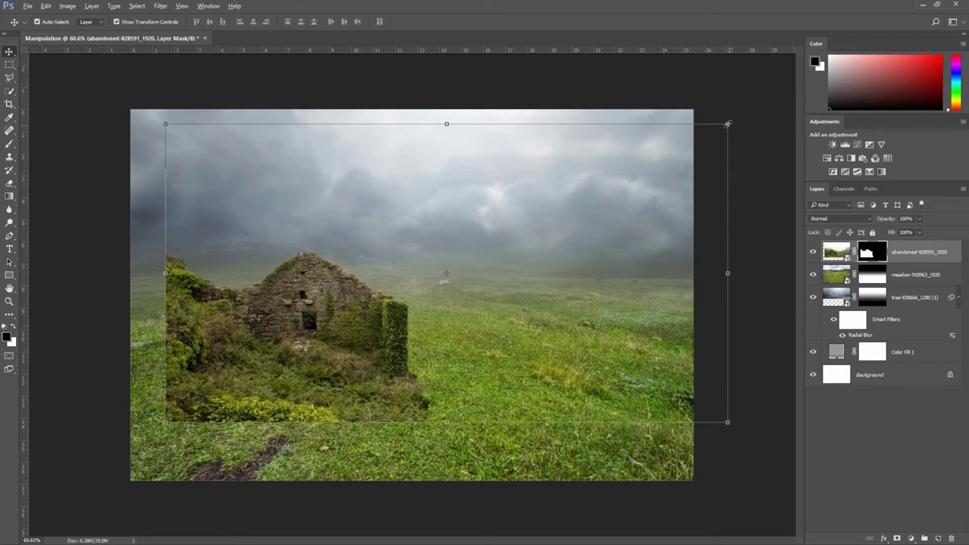
- Scale the stone ruin to about 54% and set it at the canvas's left edge near the horizon
{"action": "left_click_drag", "start_coordinate": [727, 123], "coordinate": [599, 186]}
{"action": "left_click_drag", "start_coordinate": [391, 330], "coordinate": [286, 333]}
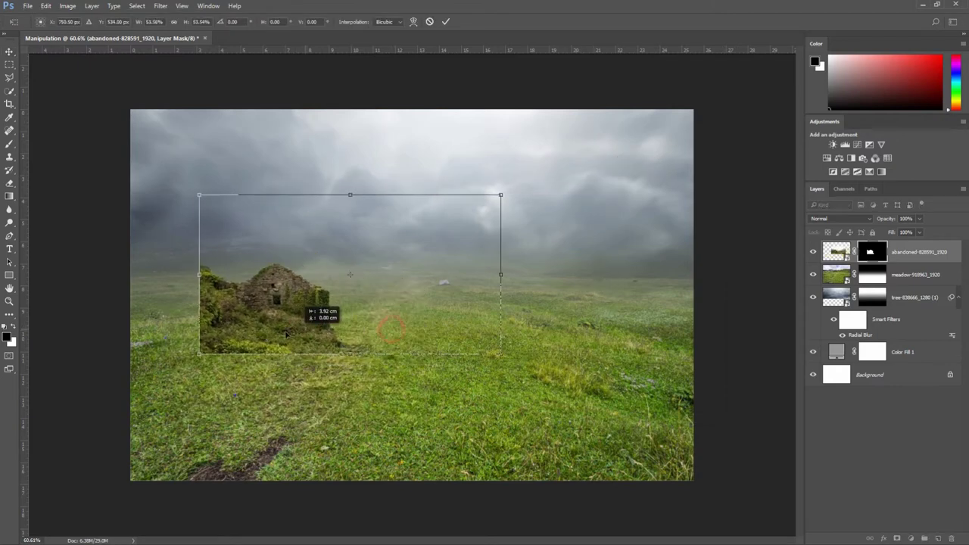
{"action": "left_click_drag", "start_coordinate": [221, 322], "coordinate": [218, 313]}
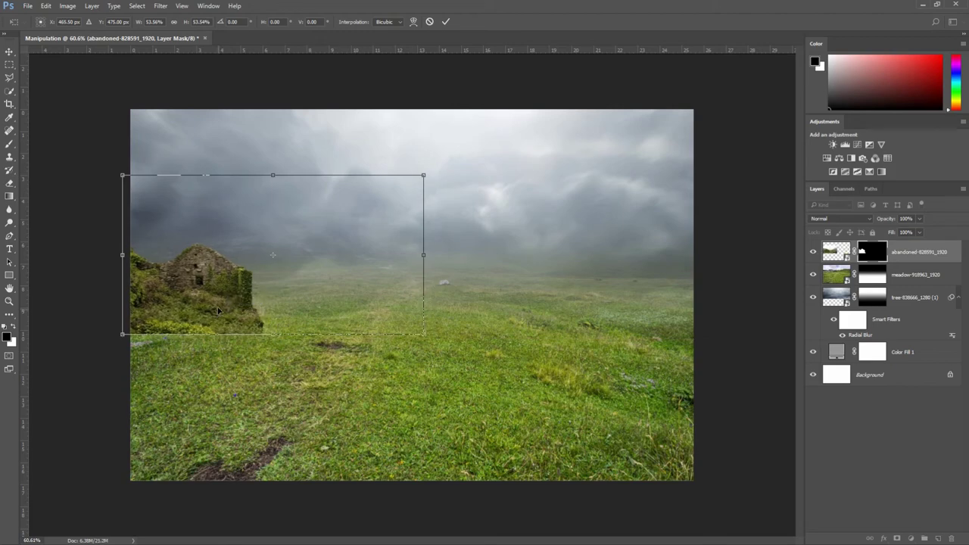
{"action": "left_click_drag", "start_coordinate": [218, 311], "coordinate": [213, 313]}
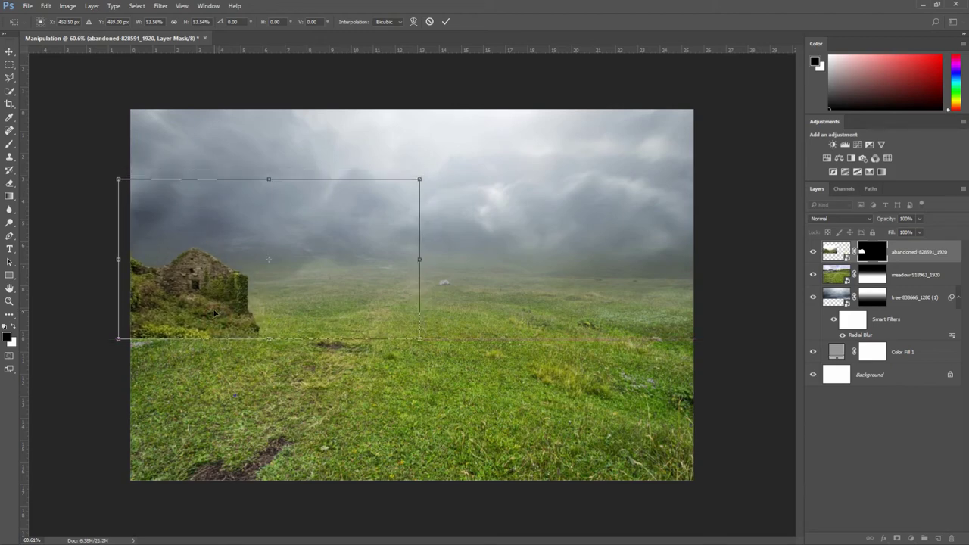
{"action": "left_click", "coordinate": [446, 22]}
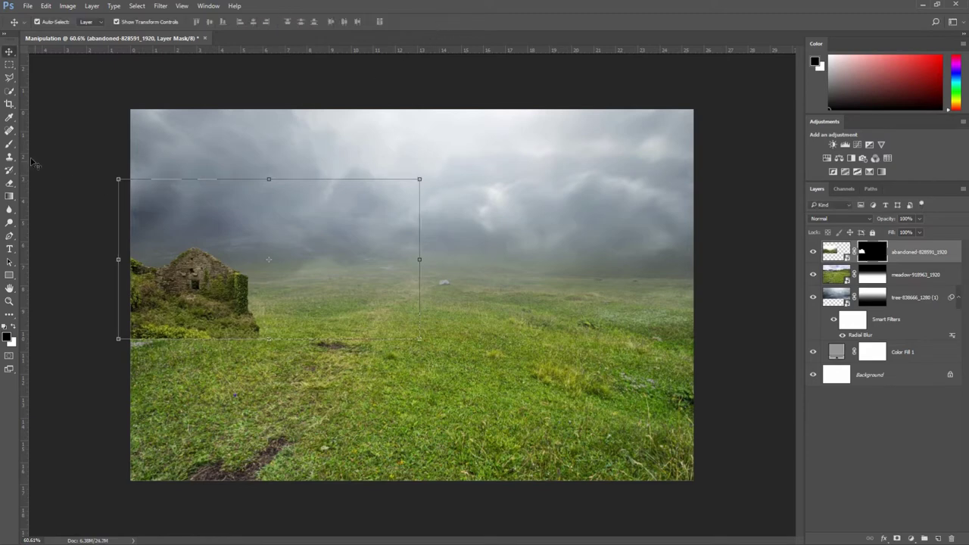
{"action": "left_click", "coordinate": [10, 144]}
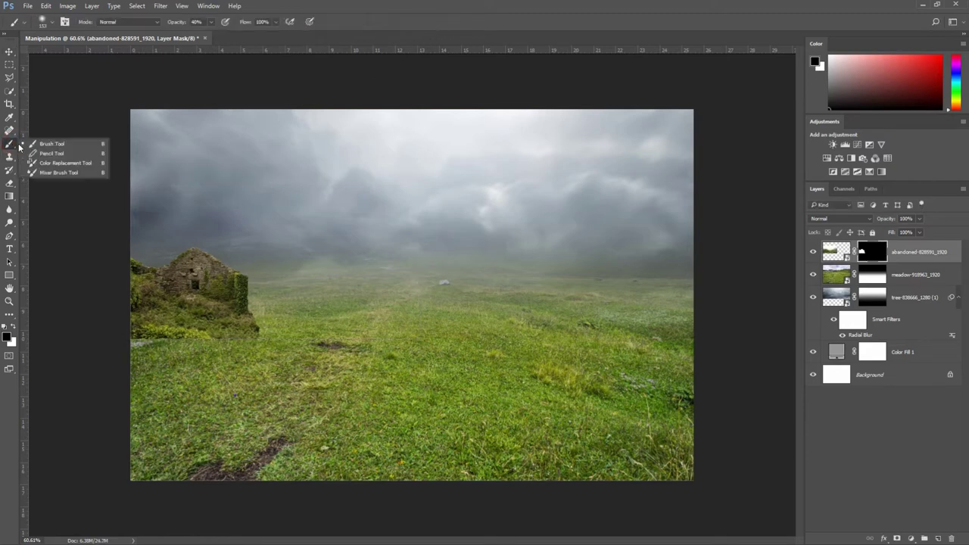
- Set up a soft round brush at 40% opacity
{"action": "left_click", "coordinate": [47, 143]}
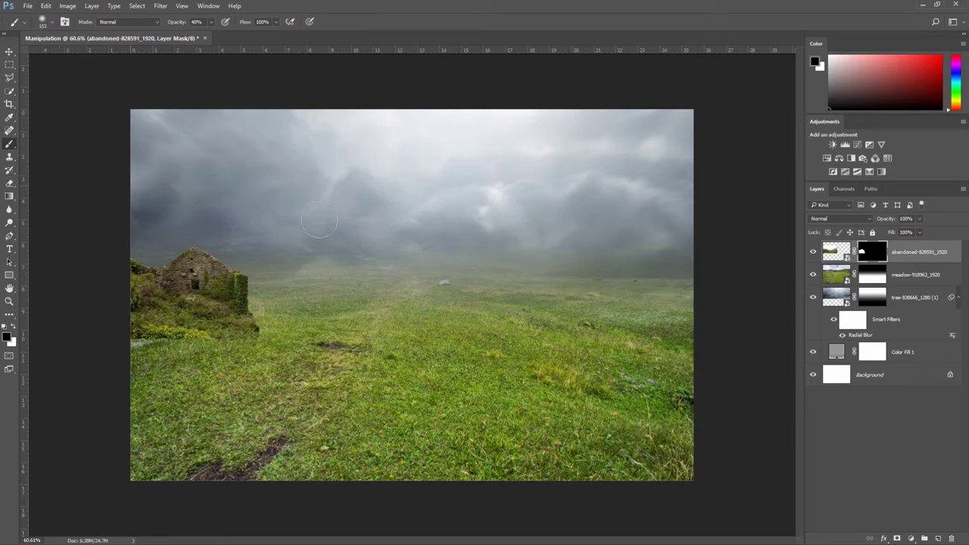
{"action": "right_click", "coordinate": [528, 232]}
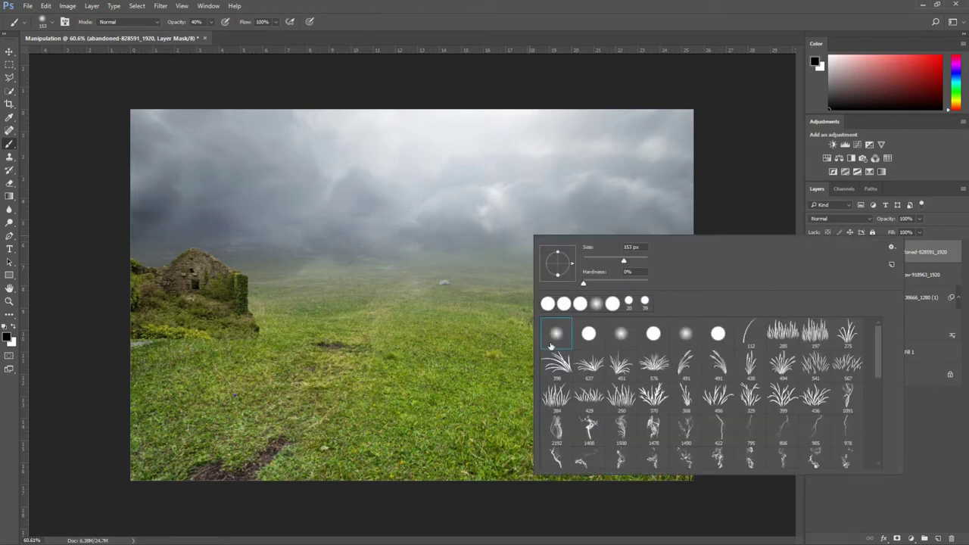
{"action": "left_click", "coordinate": [557, 337]}
{"action": "left_click", "coordinate": [482, 23]}
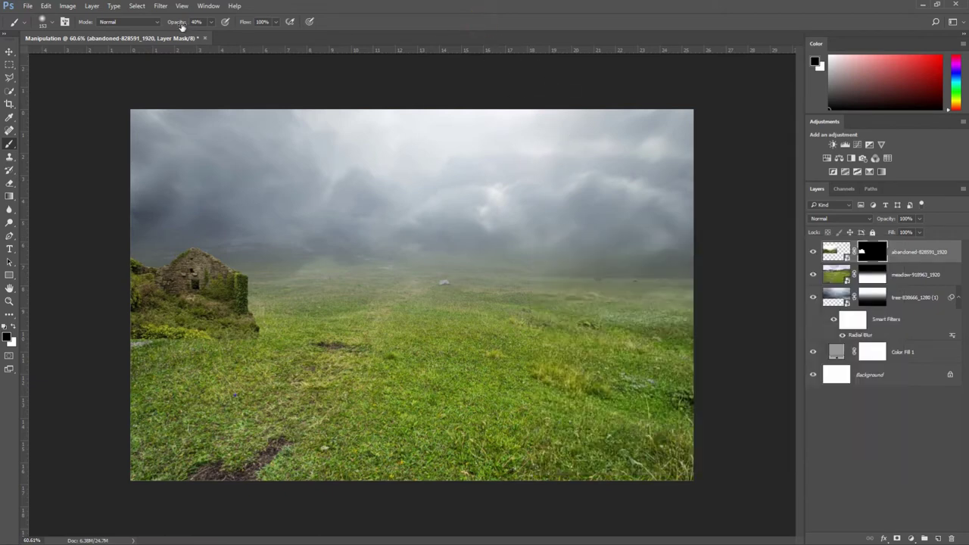
{"action": "left_click", "coordinate": [181, 27]}
{"action": "left_click", "coordinate": [182, 354]}
- Resize the brush and zoom to soften the ruin's base and edges on its layer mask
{"action": "key", "text": "bracketleft"}
{"action": "key", "text": "bracketleft"}
{"action": "key", "text": "bracketleft"}
{"action": "key", "text": "ctrl+0"}
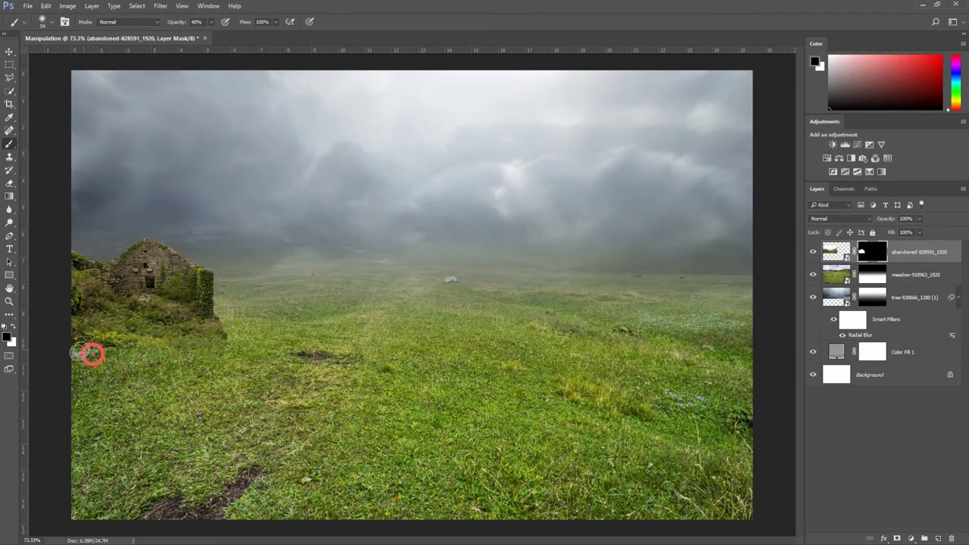
{"action": "key", "text": "bracketright"}
{"action": "key", "text": "bracketright"}
{"action": "key", "text": "bracketright"}
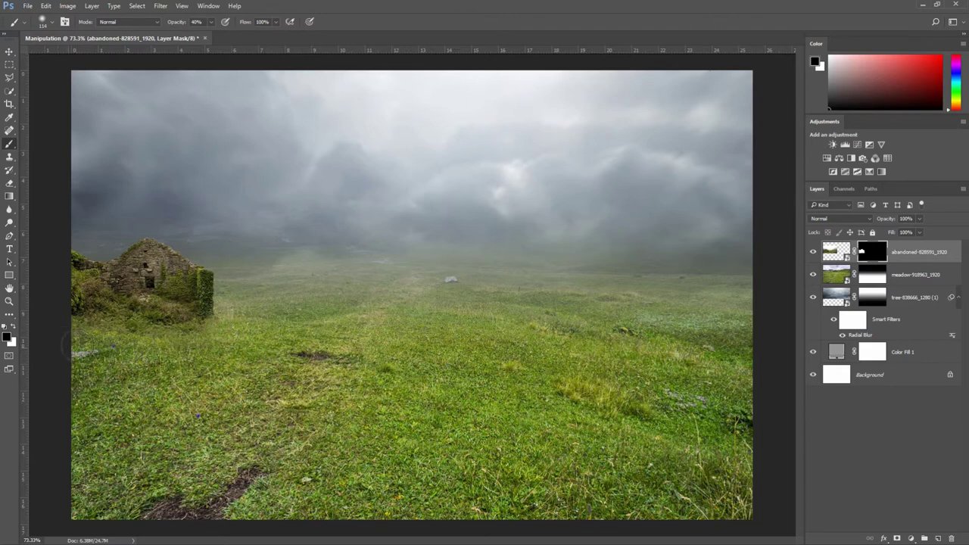
{"action": "key", "text": "ctrl+minus"}
{"action": "key", "text": "ctrl+minus"}
{"action": "key", "text": "ctrl+plus"}
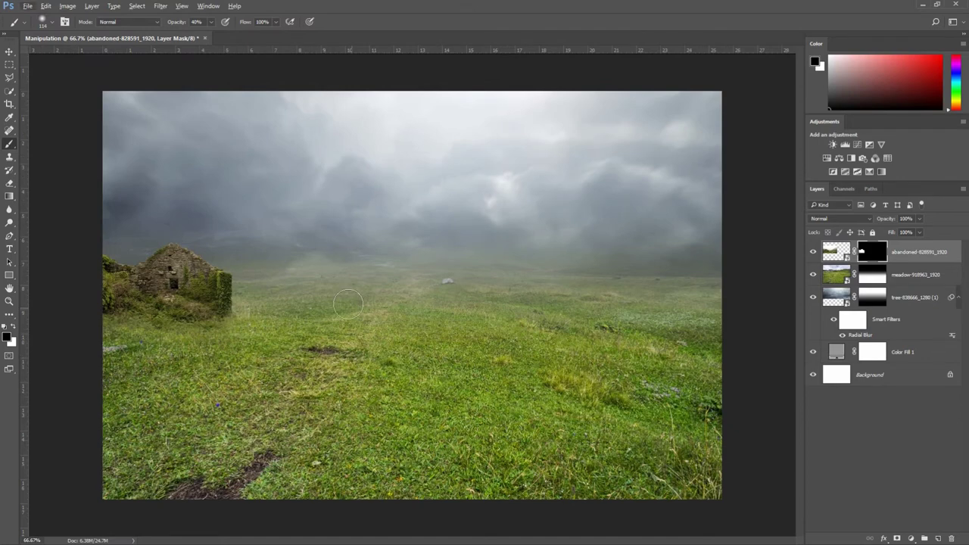
{"action": "left_click", "coordinate": [11, 52]}
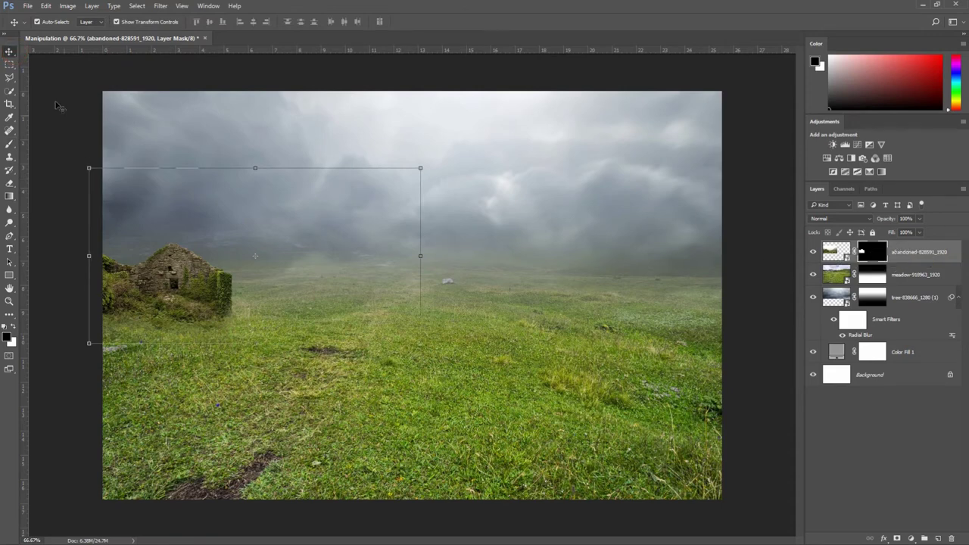
- Place horse-3148414_1920 embedded, scaled down in the meadow right of the ruin
{"action": "left_click", "coordinate": [27, 6]}
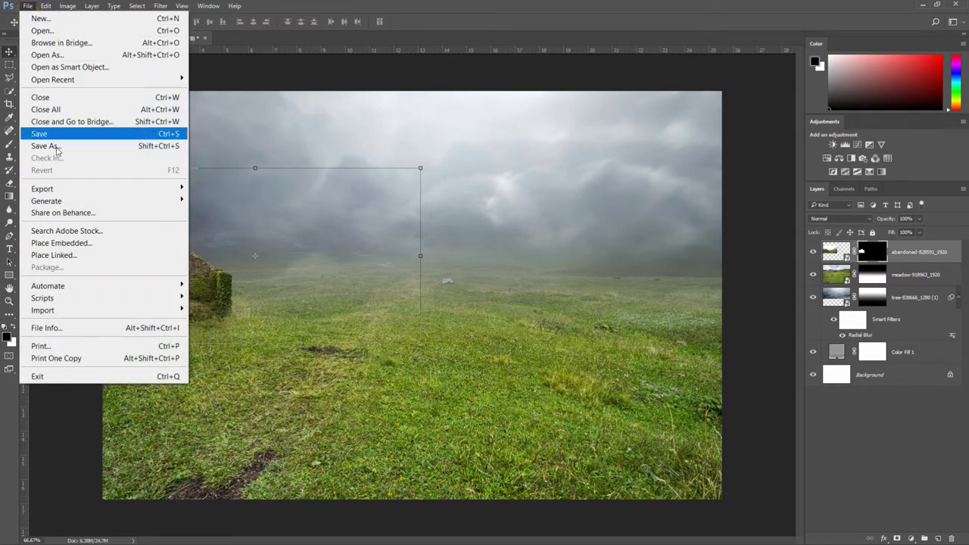
{"action": "left_click", "coordinate": [76, 244]}
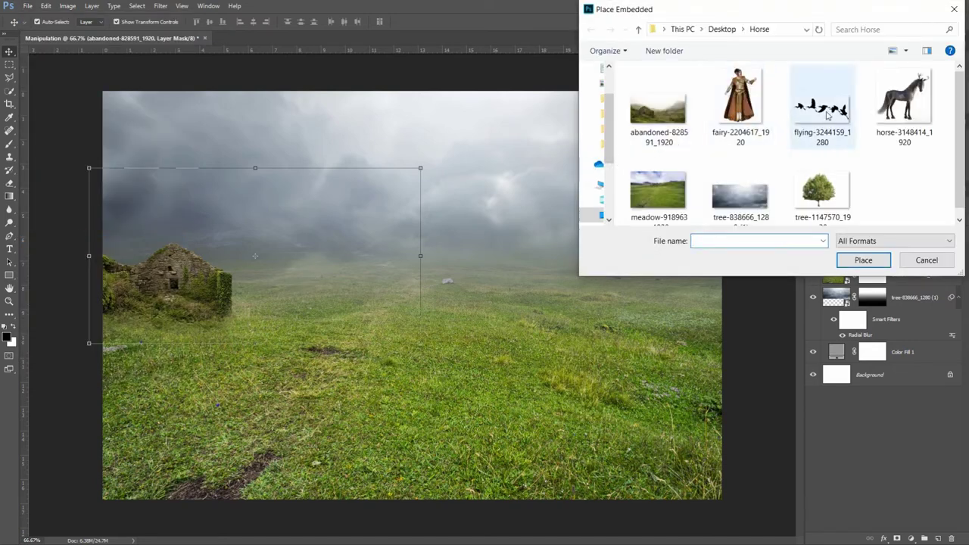
{"action": "left_click", "coordinate": [912, 98]}
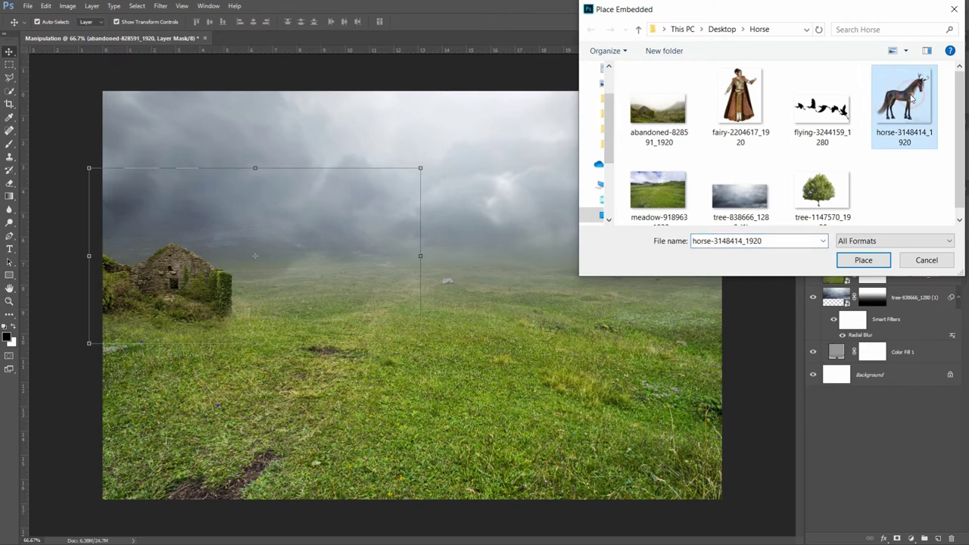
{"action": "left_click", "coordinate": [864, 260]}
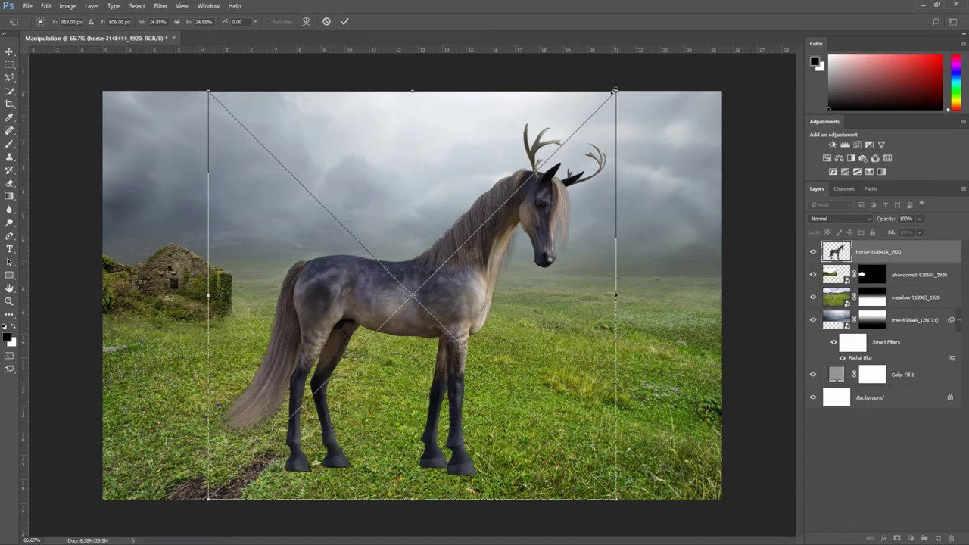
{"action": "left_click_drag", "start_coordinate": [615, 90], "coordinate": [536, 166]}
{"action": "left_click_drag", "start_coordinate": [443, 298], "coordinate": [388, 299]}
{"action": "left_click", "coordinate": [345, 22]}
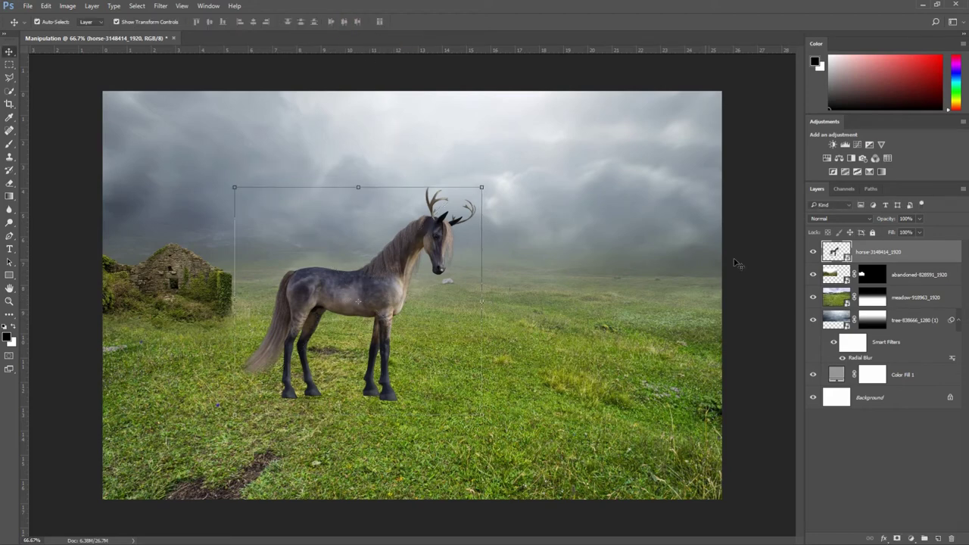
- Add a new layer above the ruin and set a soft black brush to 100% opacity
{"action": "left_click", "coordinate": [908, 273]}
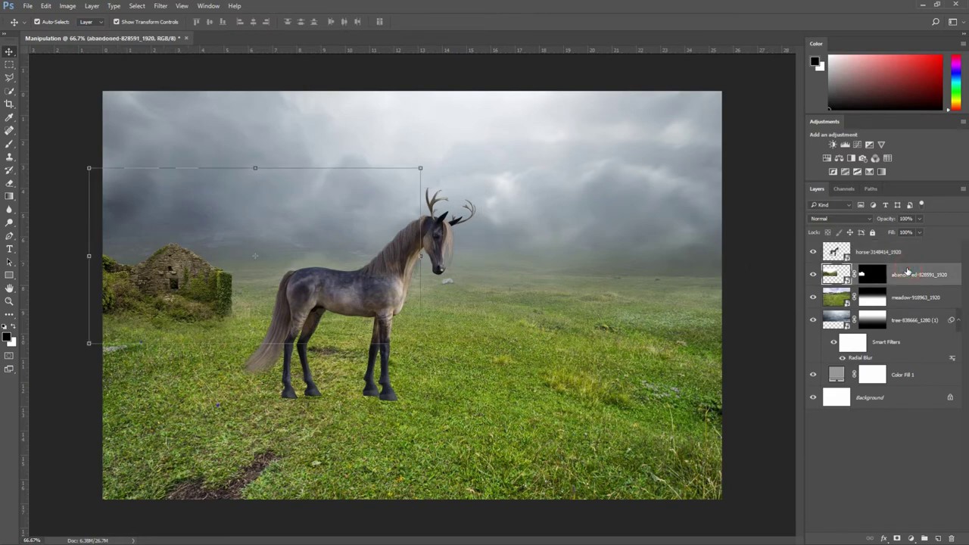
{"action": "left_click", "coordinate": [934, 539]}
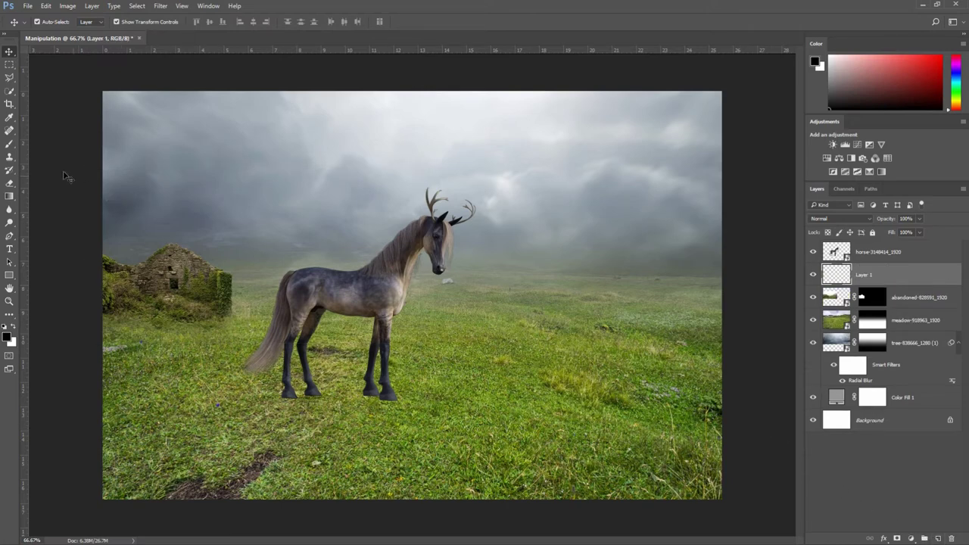
{"action": "left_click", "coordinate": [11, 146]}
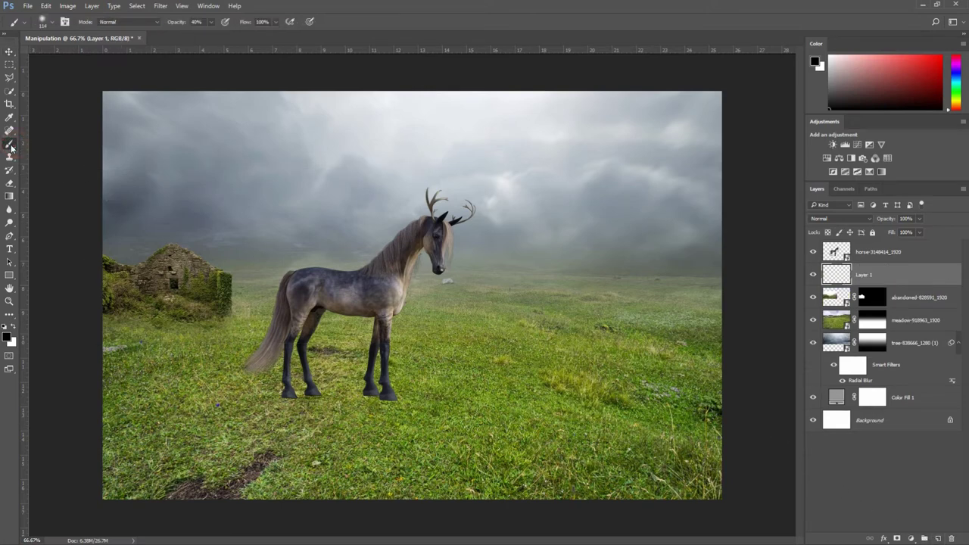
{"action": "right_click", "coordinate": [264, 159]}
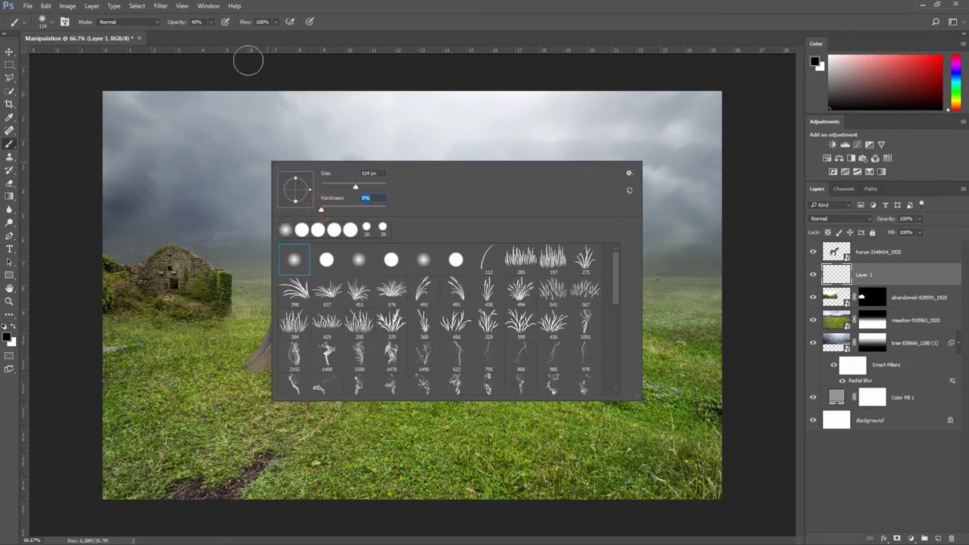
{"action": "left_click", "coordinate": [359, 15]}
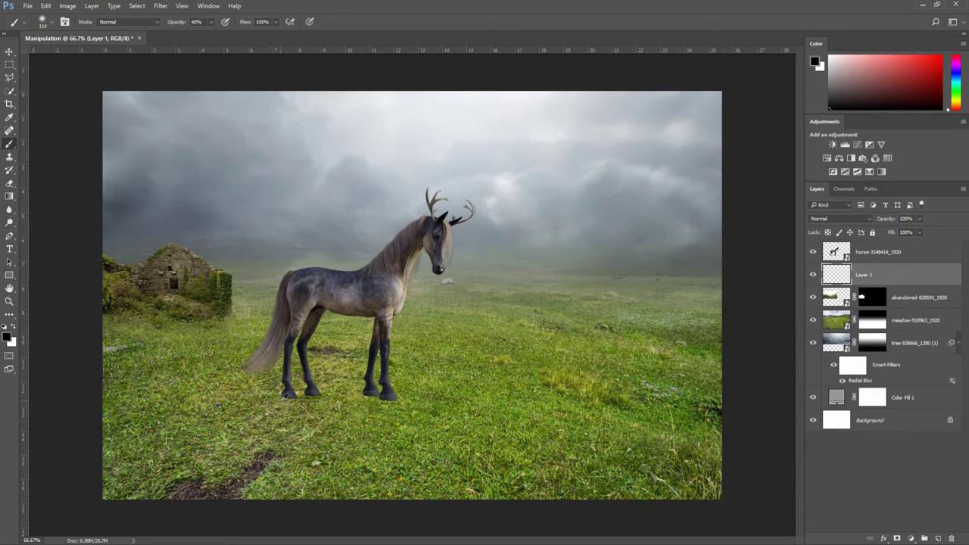
{"action": "scroll", "coordinate": [287, 396], "scroll_direction": "up", "scroll_amount": 1}
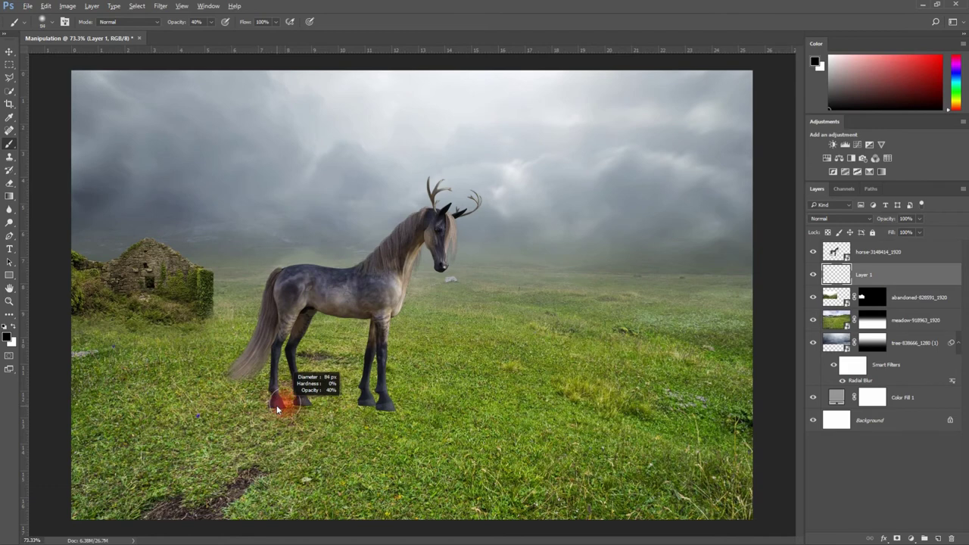
{"action": "left_click", "coordinate": [211, 21]}
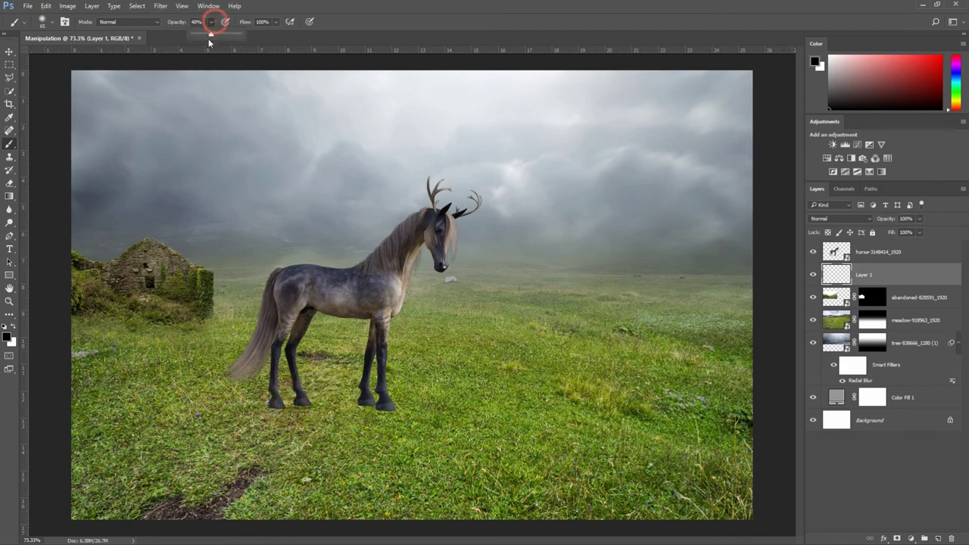
{"action": "left_click_drag", "start_coordinate": [210, 35], "coordinate": [242, 35]}
{"action": "left_click", "coordinate": [385, 407]}
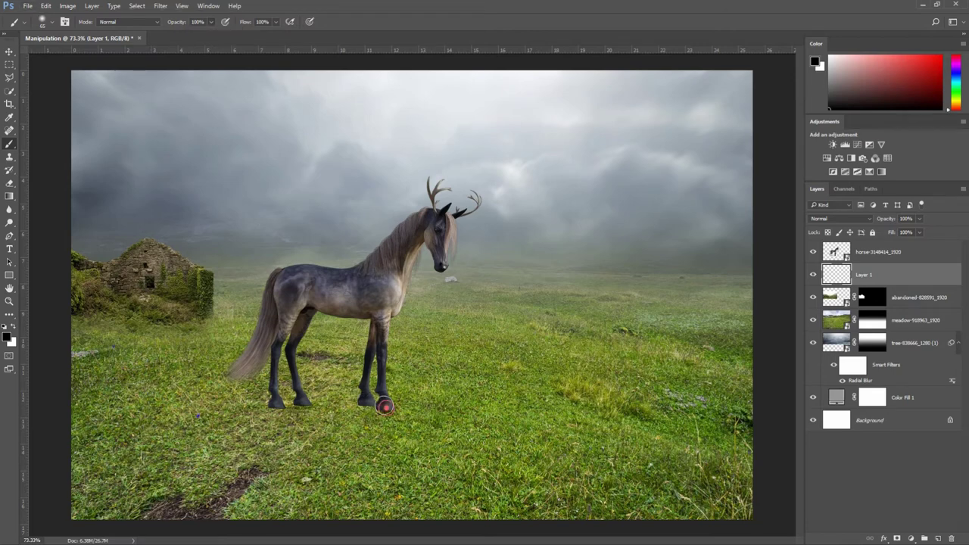
- Paint a dark shadow beneath the horse's front and back hooves
{"action": "left_click_drag", "start_coordinate": [385, 406], "coordinate": [362, 409]}
{"action": "left_click_drag", "start_coordinate": [302, 401], "coordinate": [272, 403]}
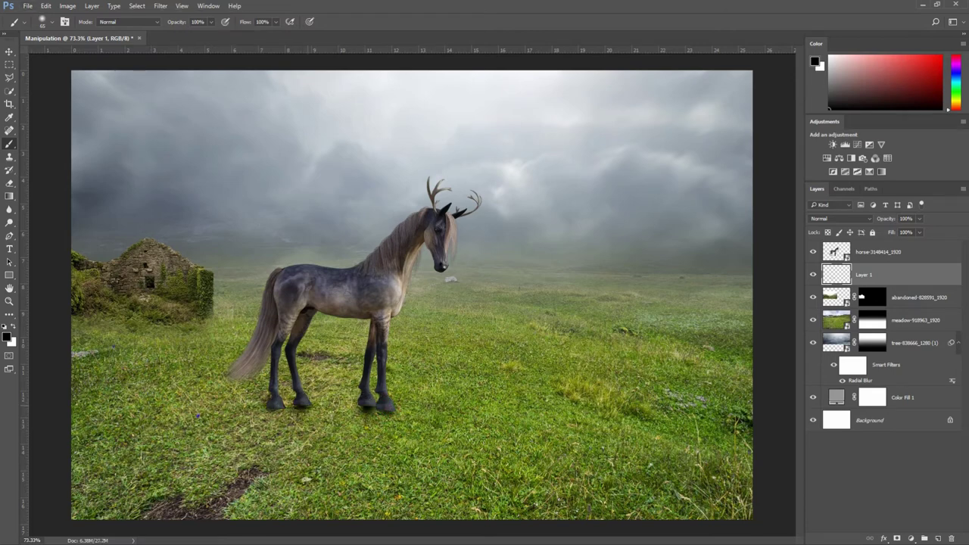
{"action": "scroll", "coordinate": [353, 409], "scroll_direction": "up", "scroll_amount": 2}
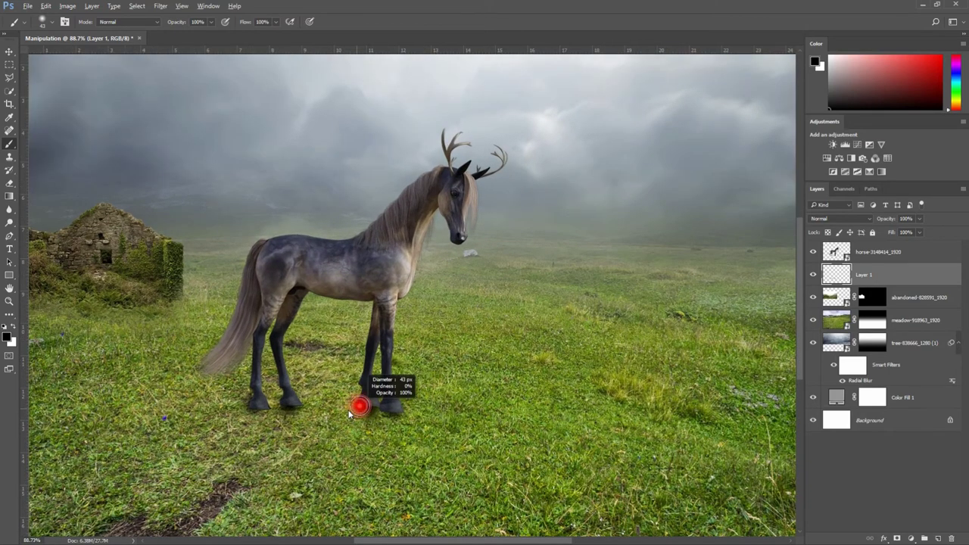
{"action": "left_click_drag", "start_coordinate": [360, 406], "coordinate": [249, 404]}
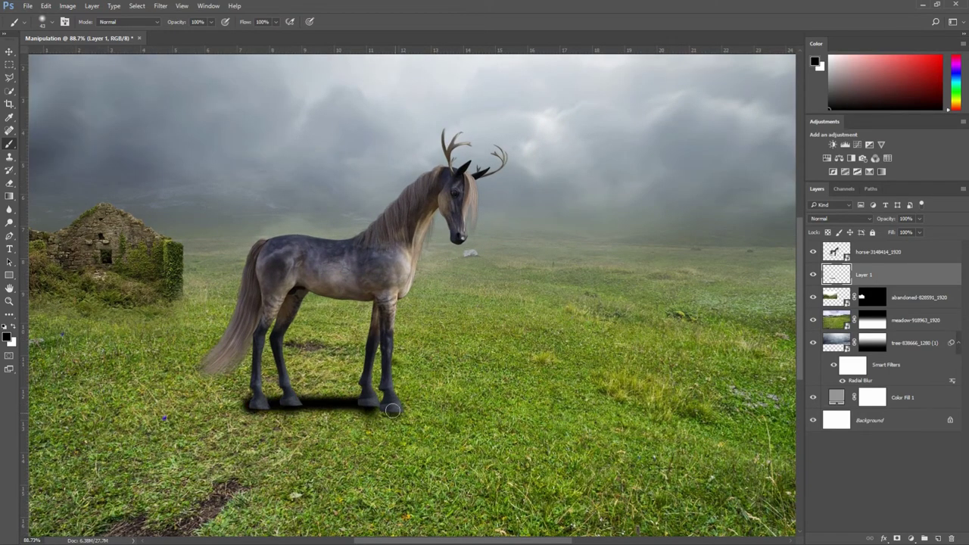
{"action": "left_click_drag", "start_coordinate": [392, 410], "coordinate": [235, 403]}
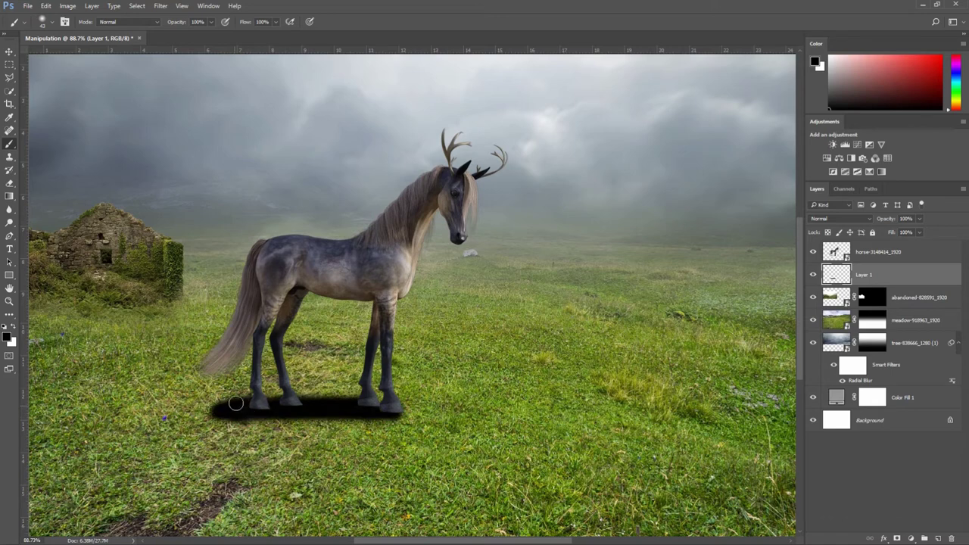
{"action": "left_click_drag", "start_coordinate": [371, 400], "coordinate": [392, 409]}
{"action": "mouse_move", "coordinate": [256, 417]}
{"action": "left_mouse_down"}
{"action": "mouse_move", "coordinate": [233, 417]}
{"action": "mouse_move", "coordinate": [238, 402]}
{"action": "left_mouse_up"}
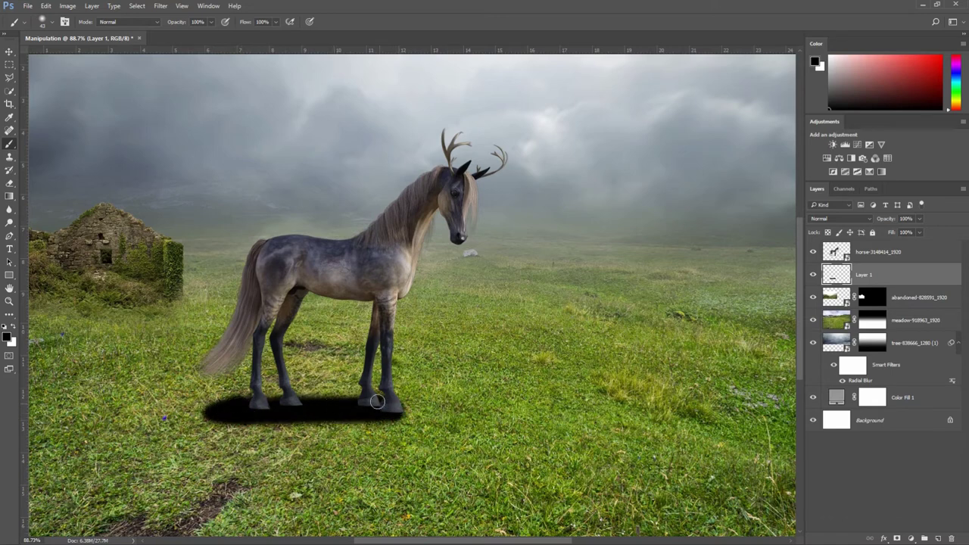
{"action": "scroll", "coordinate": [361, 399], "scroll_direction": "down", "scroll_amount": 1}
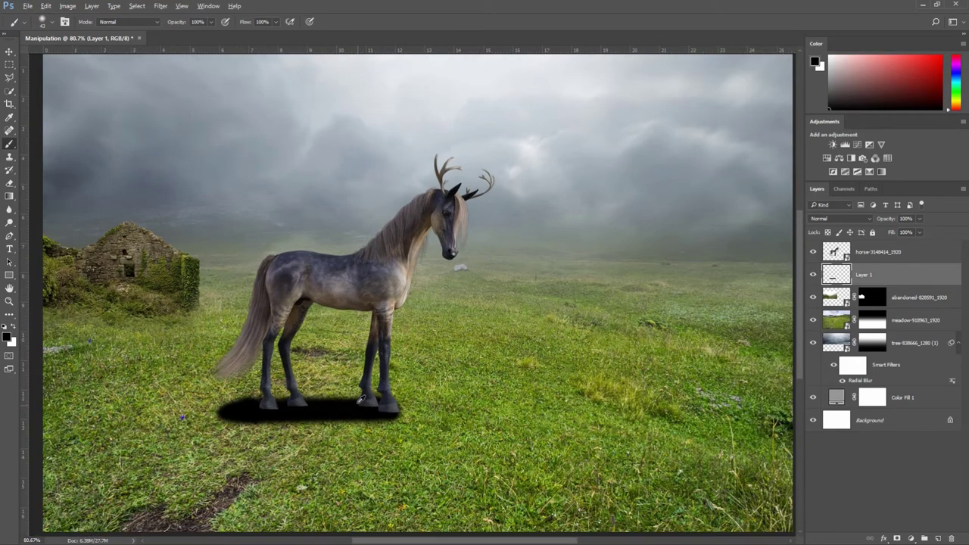
{"action": "scroll", "coordinate": [361, 399], "scroll_direction": "down", "scroll_amount": 1}
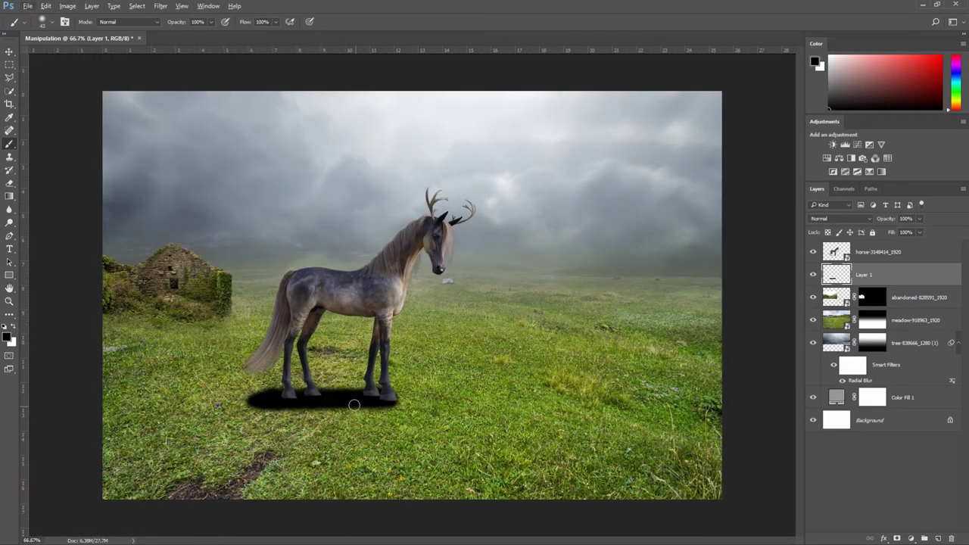
- Soften the hoof shadow with a Gaussian Blur of about 9 radius
{"action": "left_click", "coordinate": [162, 7]}
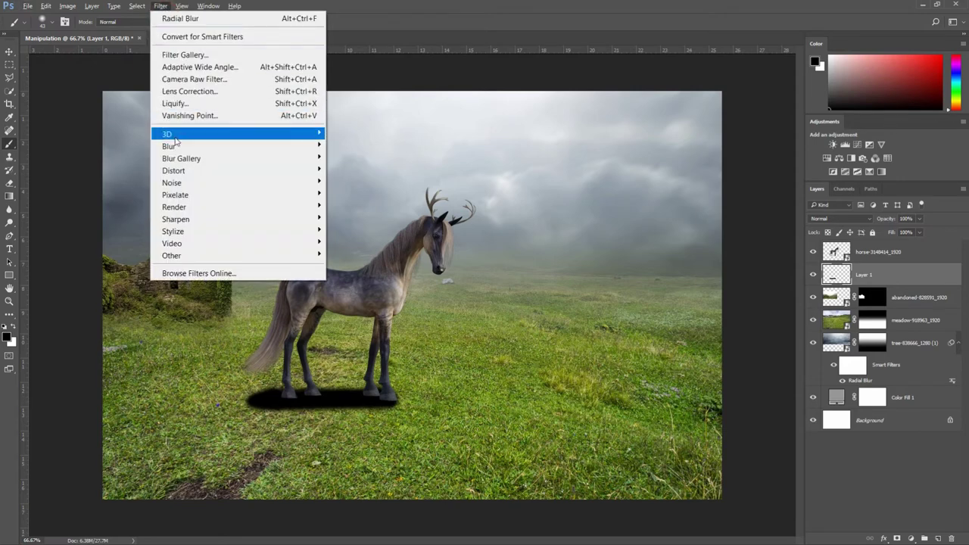
{"action": "mouse_move", "coordinate": [198, 147]}
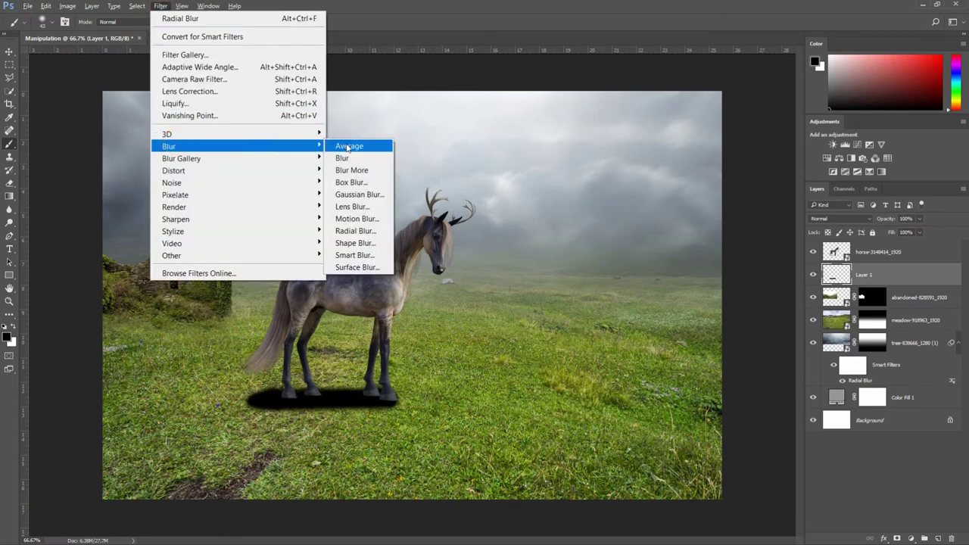
{"action": "left_click", "coordinate": [355, 197]}
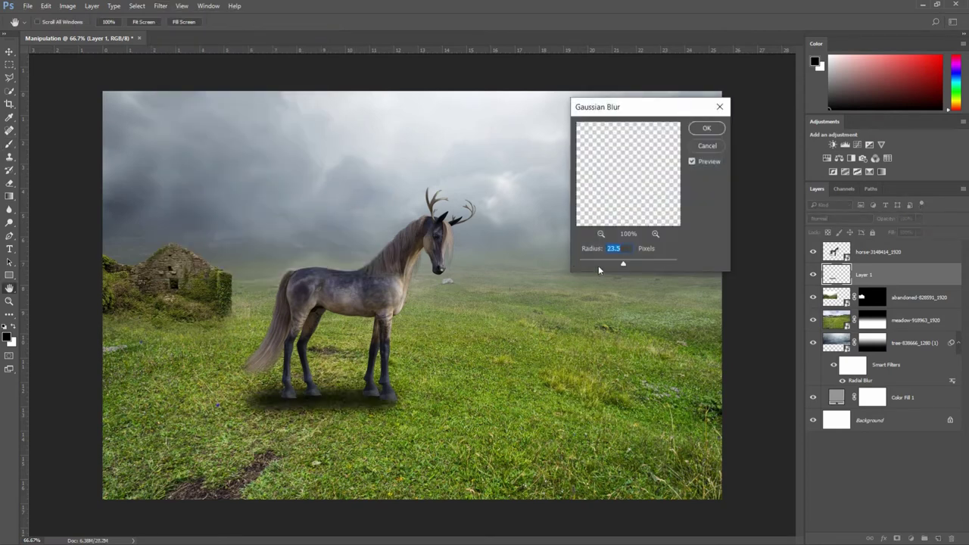
{"action": "left_click_drag", "start_coordinate": [624, 266], "coordinate": [617, 267]}
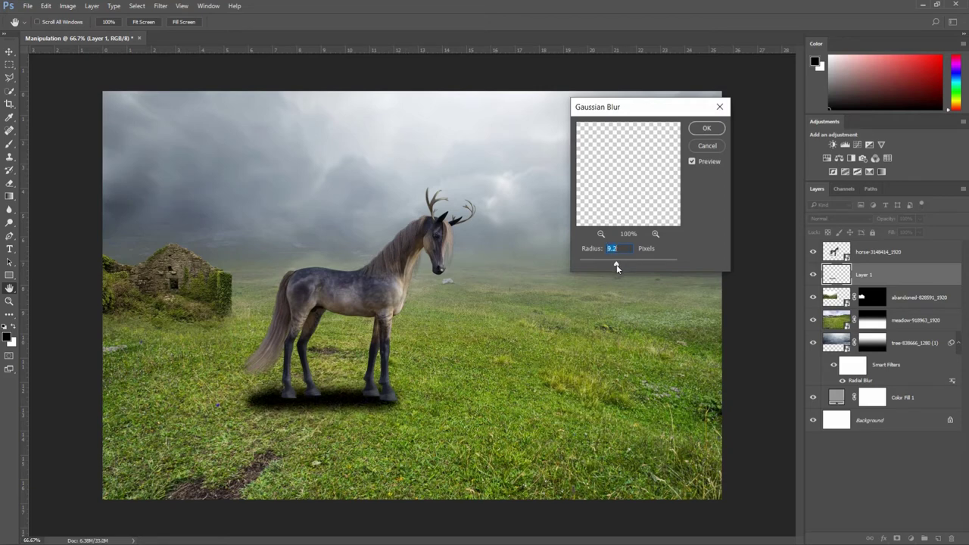
{"action": "left_click", "coordinate": [705, 129]}
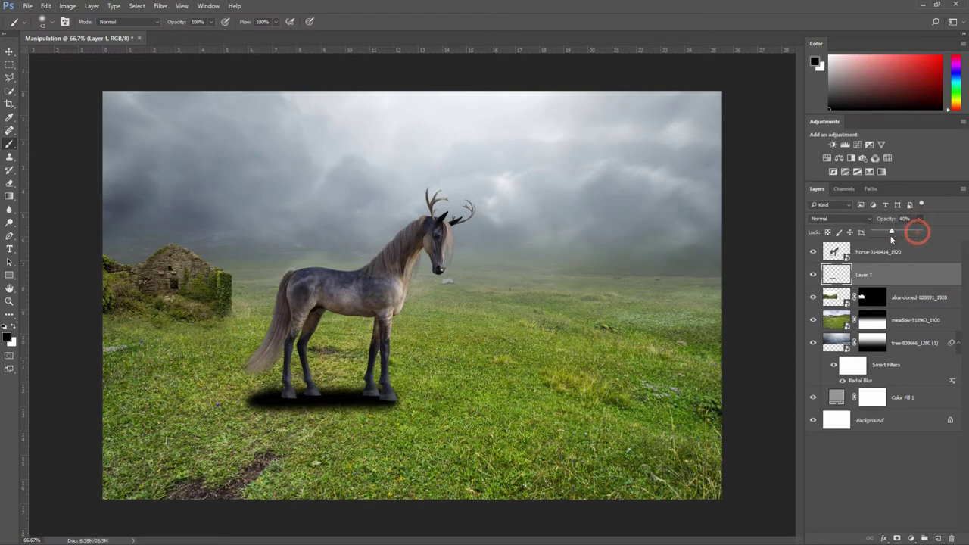
- Lower the hoof shadow layer's opacity to about 64%
{"action": "mouse_move", "coordinate": [919, 235]}
{"action": "left_mouse_down"}
{"action": "mouse_move", "coordinate": [890, 239]}
{"action": "mouse_move", "coordinate": [901, 236]}
{"action": "left_mouse_up"}
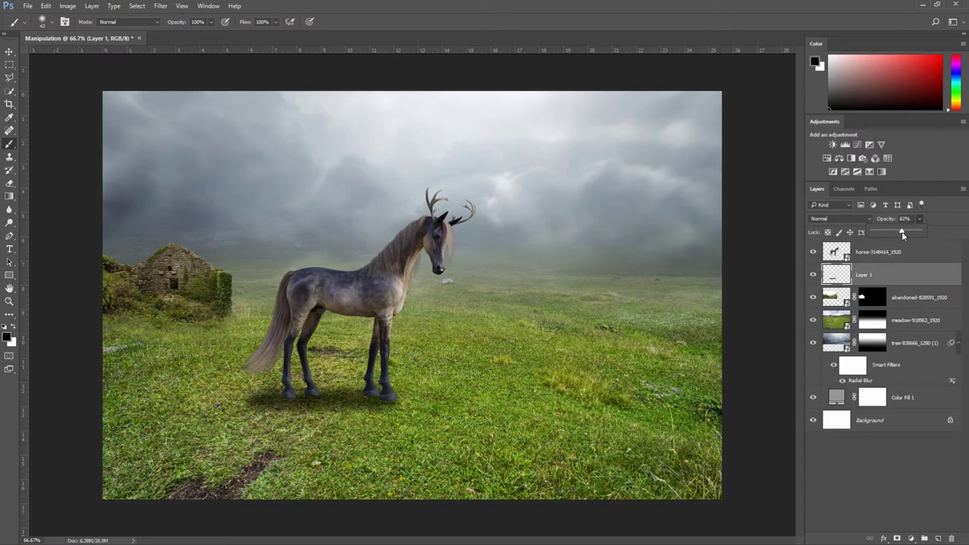
{"action": "left_click_drag", "start_coordinate": [901, 235], "coordinate": [903, 236]}
{"action": "left_click", "coordinate": [922, 248]}
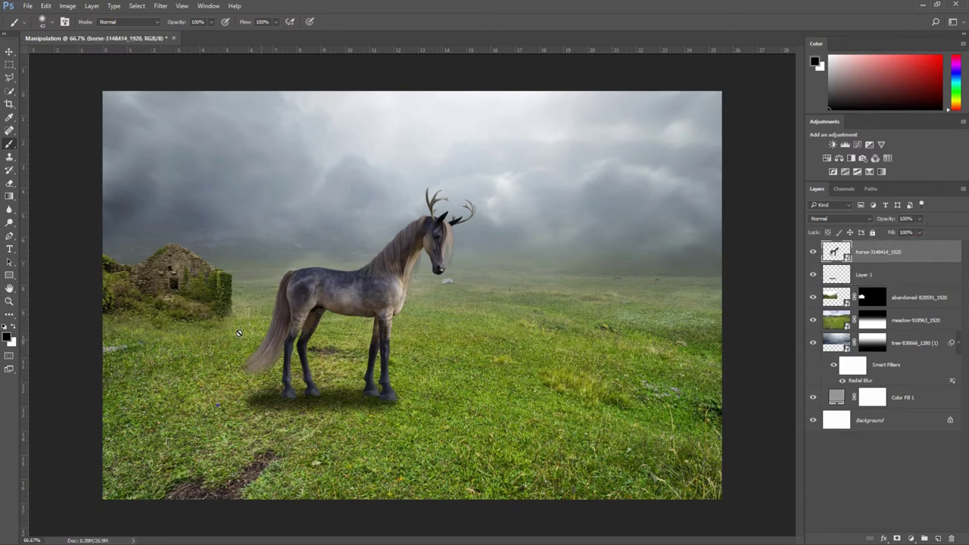
- Place fairy-2204617_1920 embedded and flip it horizontally
{"action": "left_click", "coordinate": [26, 6]}
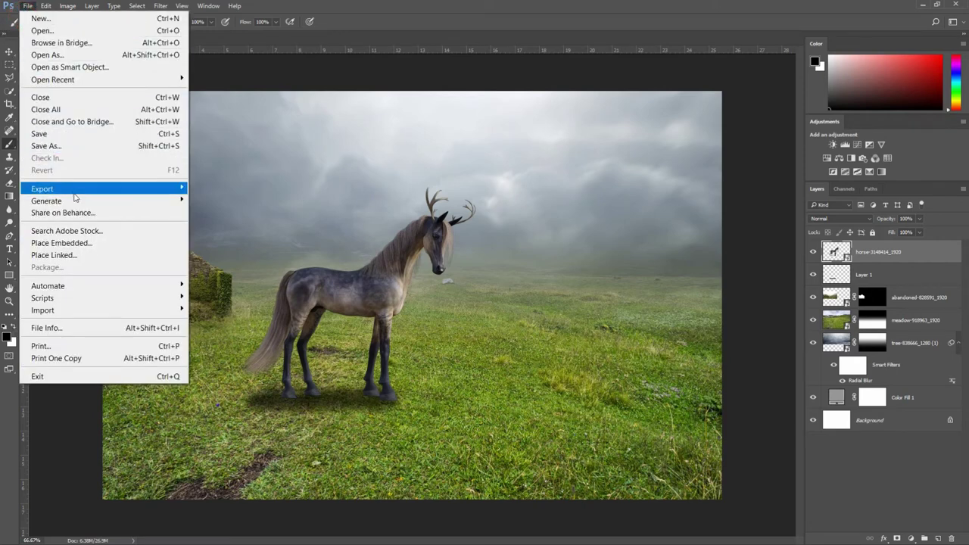
{"action": "left_click", "coordinate": [84, 242]}
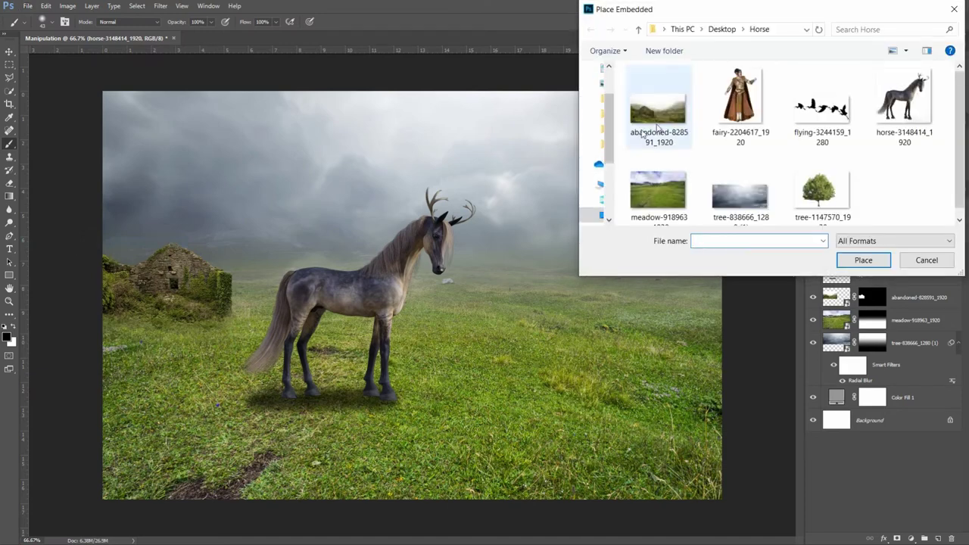
{"action": "left_click", "coordinate": [723, 104]}
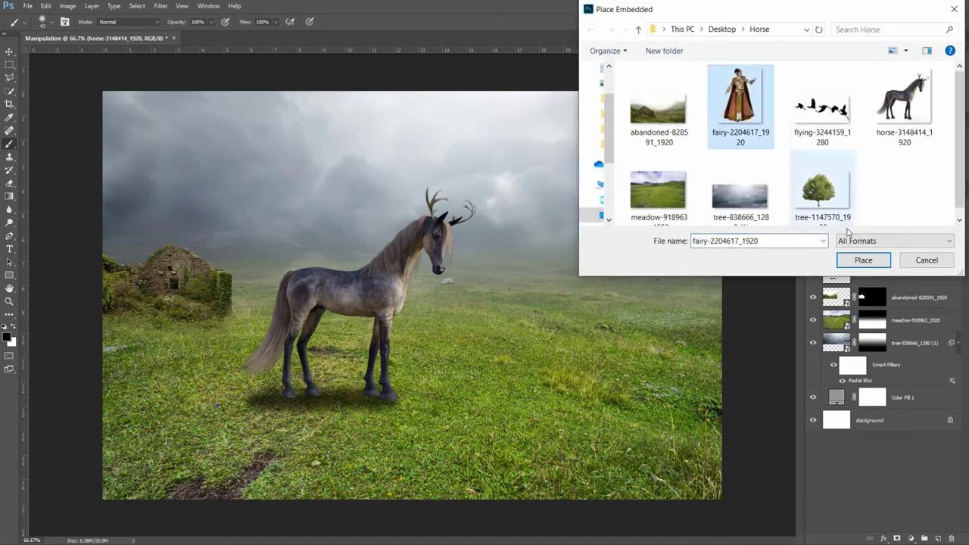
{"action": "left_click", "coordinate": [860, 261]}
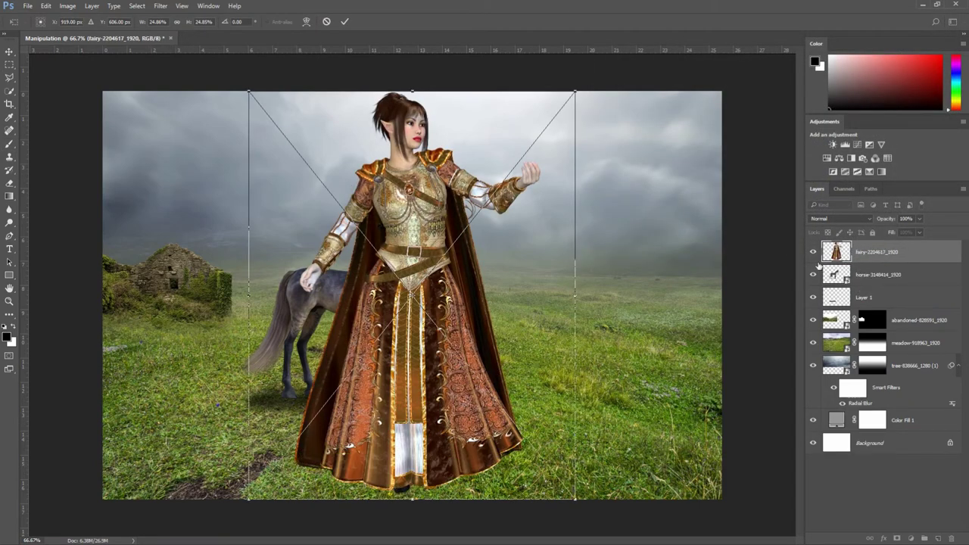
{"action": "right_click", "coordinate": [583, 230]}
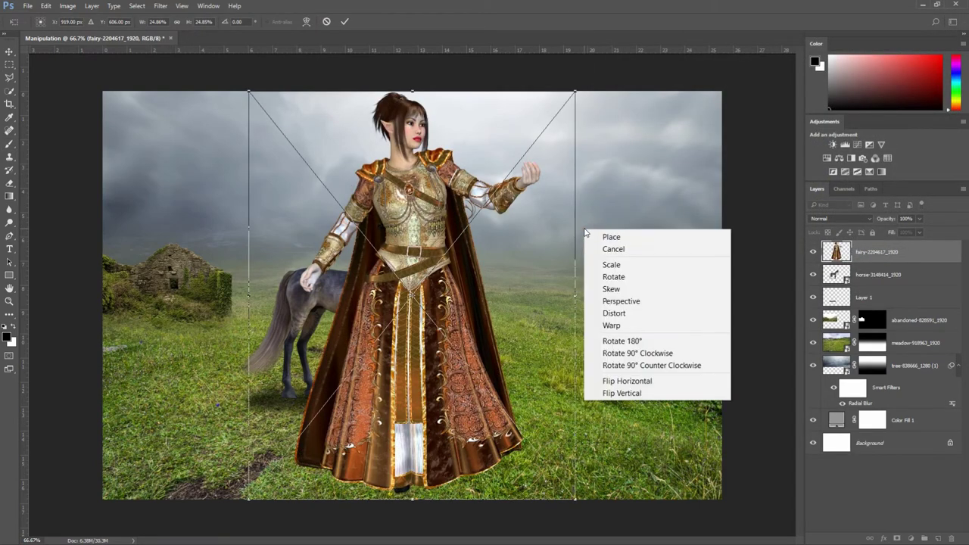
{"action": "left_click", "coordinate": [627, 382]}
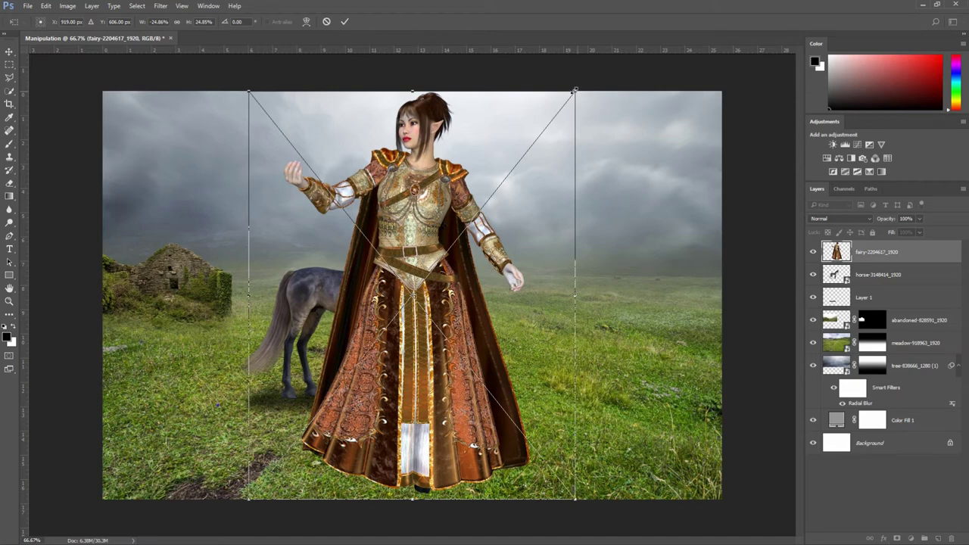
- Shrink the fairy and position her beside the horse with her hand at its muzzle
{"action": "mouse_move", "coordinate": [575, 89]}
{"action": "left_mouse_down"}
{"action": "mouse_move", "coordinate": [512, 153]}
{"action": "mouse_move", "coordinate": [498, 190]}
{"action": "left_mouse_up"}
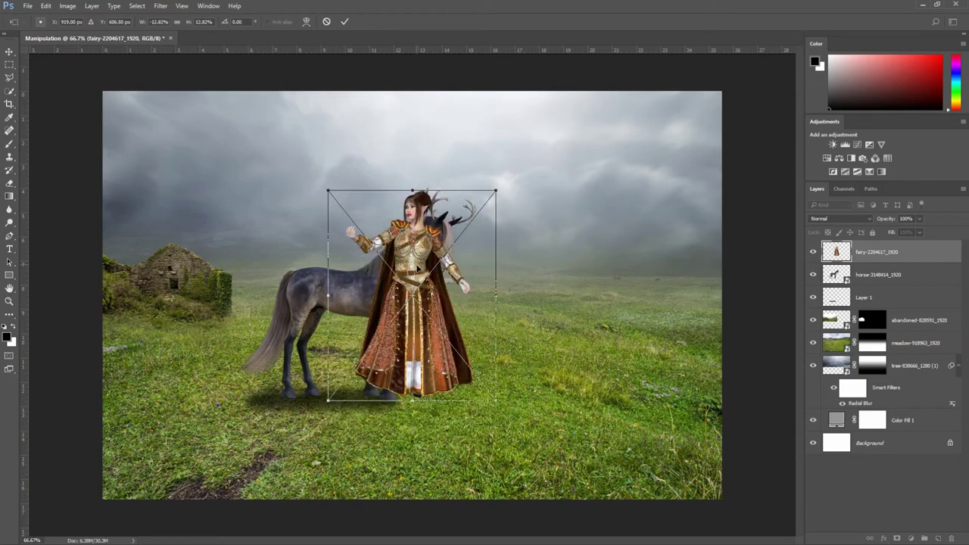
{"action": "left_click_drag", "start_coordinate": [411, 303], "coordinate": [495, 316]}
{"action": "left_click_drag", "start_coordinate": [588, 205], "coordinate": [553, 239]}
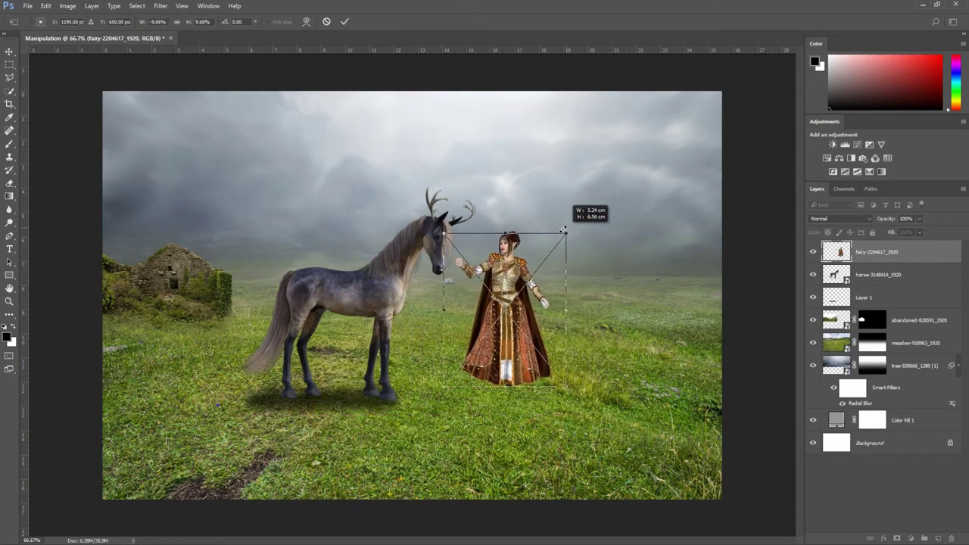
{"action": "left_click_drag", "start_coordinate": [497, 280], "coordinate": [490, 291]}
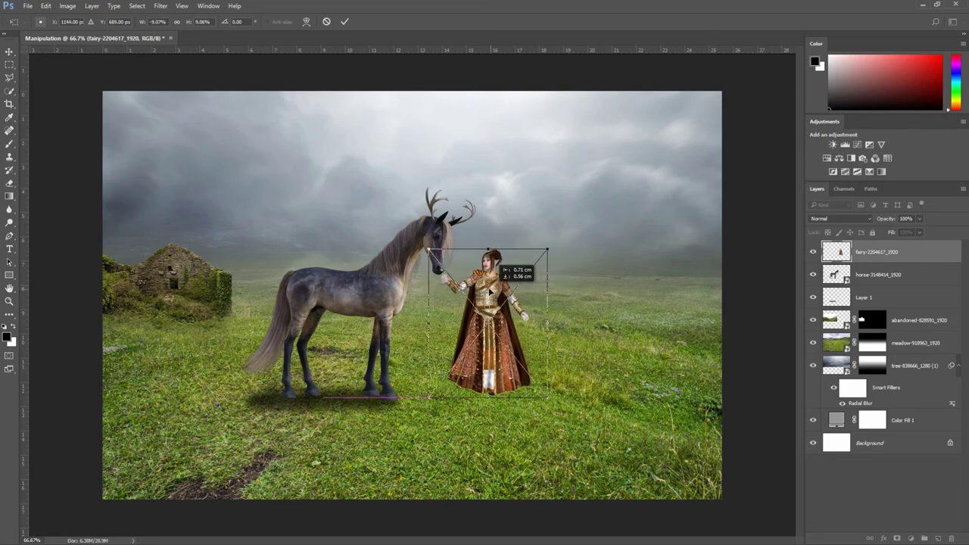
{"action": "scroll", "coordinate": [492, 293], "scroll_direction": "up", "scroll_amount": 3}
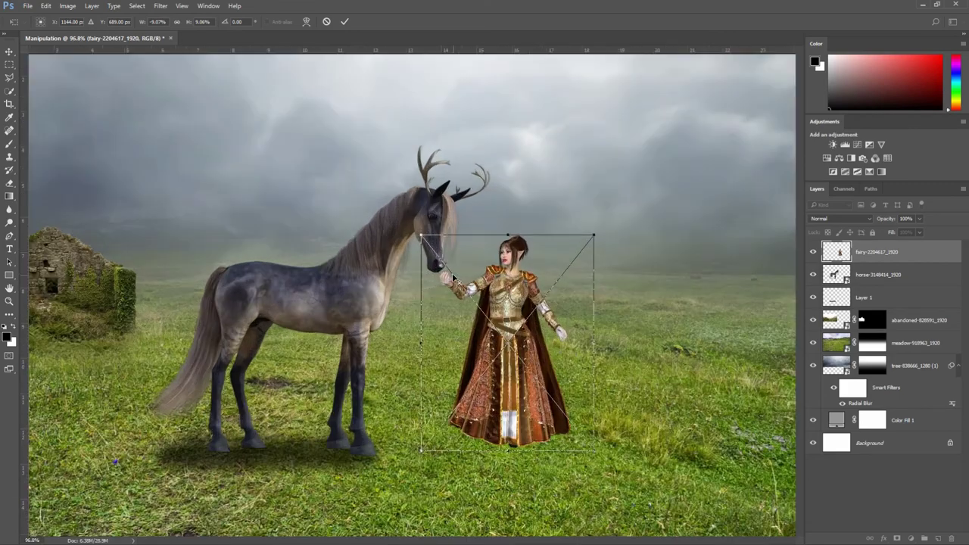
{"action": "scroll", "coordinate": [492, 293], "scroll_direction": "up", "scroll_amount": 2}
{"action": "key", "text": "Left"}
{"action": "key", "text": "Left"}
{"action": "key", "text": "Left"}
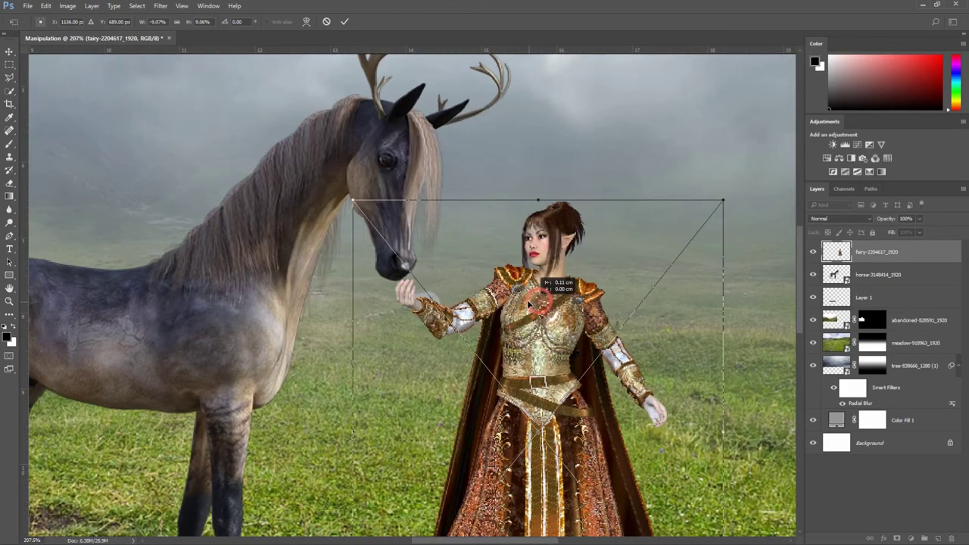
{"action": "key", "text": "Left"}
{"action": "key", "text": "Left"}
{"action": "key", "text": "Left"}
{"action": "key", "text": "Left"}
{"action": "key", "text": "Left"}
{"action": "scroll", "coordinate": [525, 304], "scroll_direction": "down", "scroll_amount": 1}
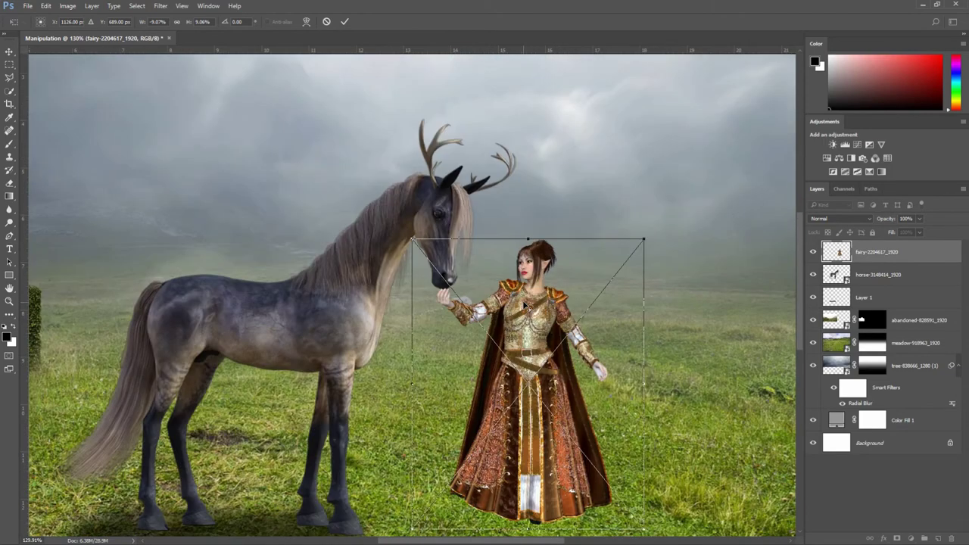
{"action": "scroll", "coordinate": [525, 305], "scroll_direction": "down", "scroll_amount": 1}
{"action": "scroll", "coordinate": [524, 304], "scroll_direction": "down", "scroll_amount": 1}
{"action": "scroll", "coordinate": [524, 304], "scroll_direction": "down", "scroll_amount": 1}
{"action": "scroll", "coordinate": [524, 304], "scroll_direction": "down", "scroll_amount": 1}
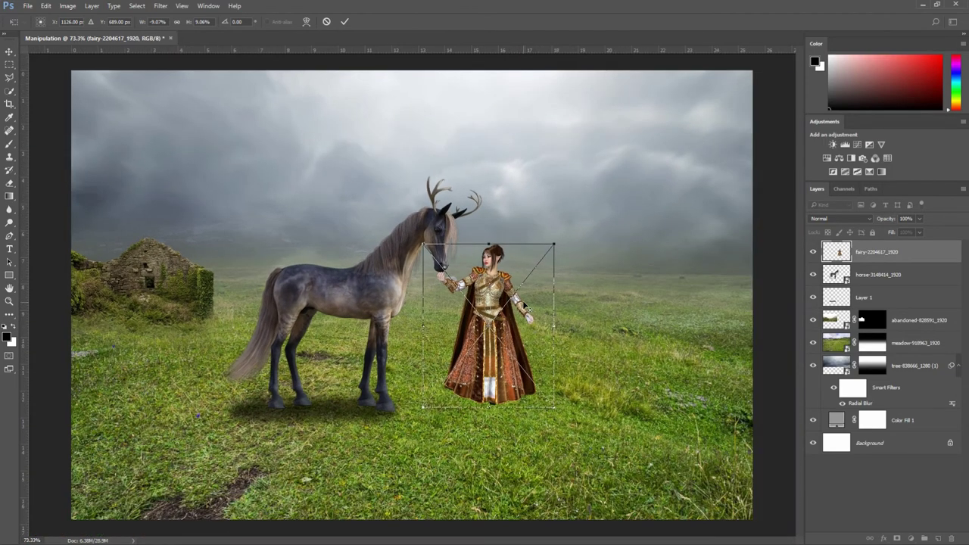
{"action": "scroll", "coordinate": [524, 305], "scroll_direction": "down", "scroll_amount": 1}
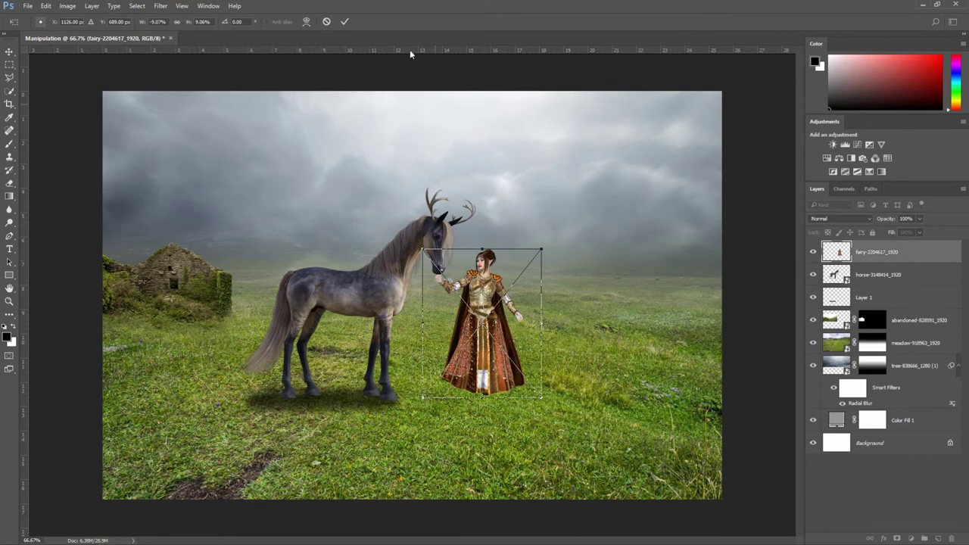
{"action": "left_click", "coordinate": [345, 22]}
{"action": "key", "text": "b"}
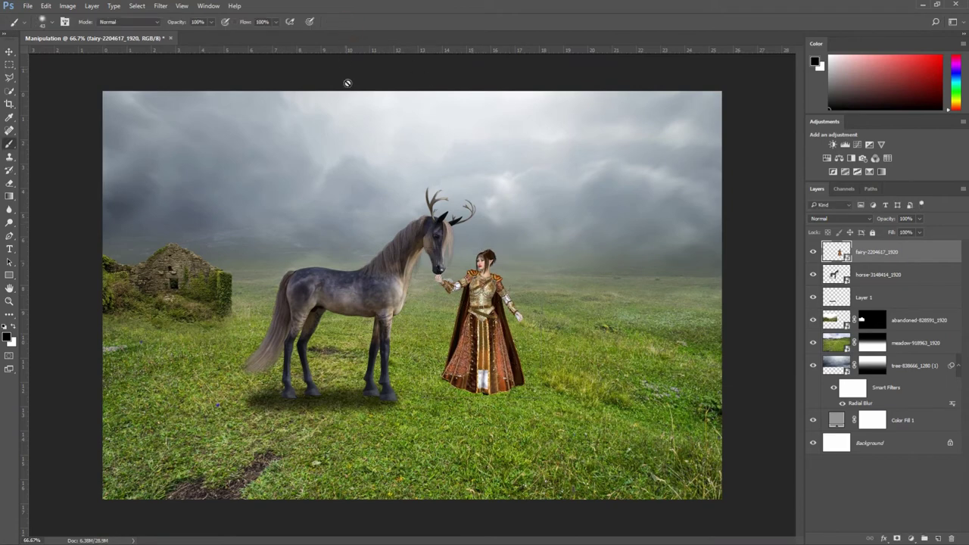
- On a new layer above the horse, paint a black shadow under the fairy's dress hem
{"action": "left_click", "coordinate": [909, 274]}
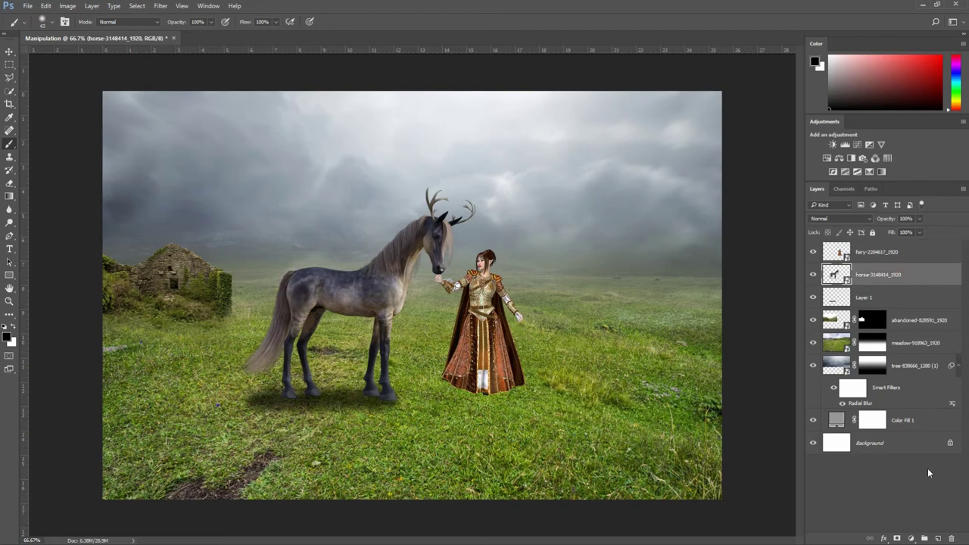
{"action": "left_click", "coordinate": [938, 539]}
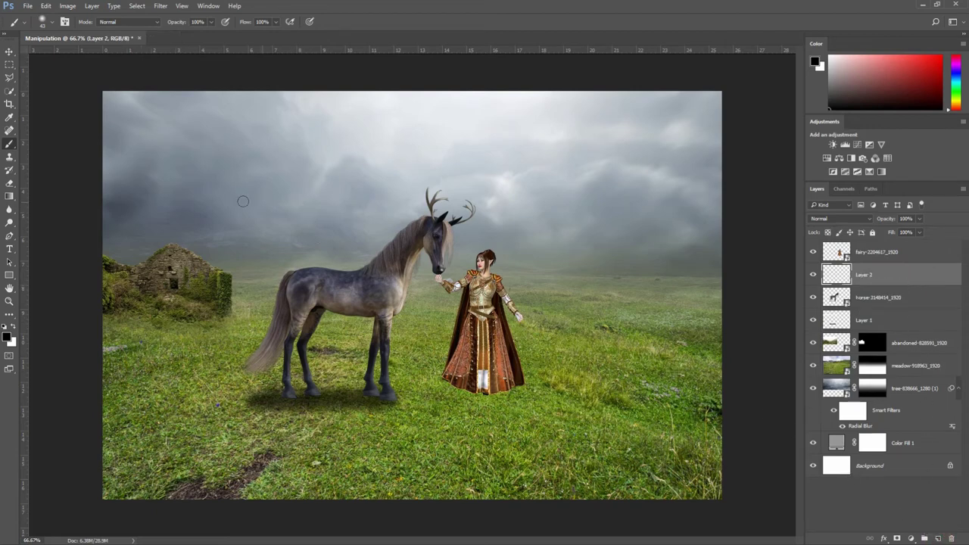
{"action": "left_click", "coordinate": [211, 22]}
{"action": "left_click", "coordinate": [7, 143]}
{"action": "scroll", "coordinate": [457, 373], "scroll_direction": "up", "scroll_amount": 2}
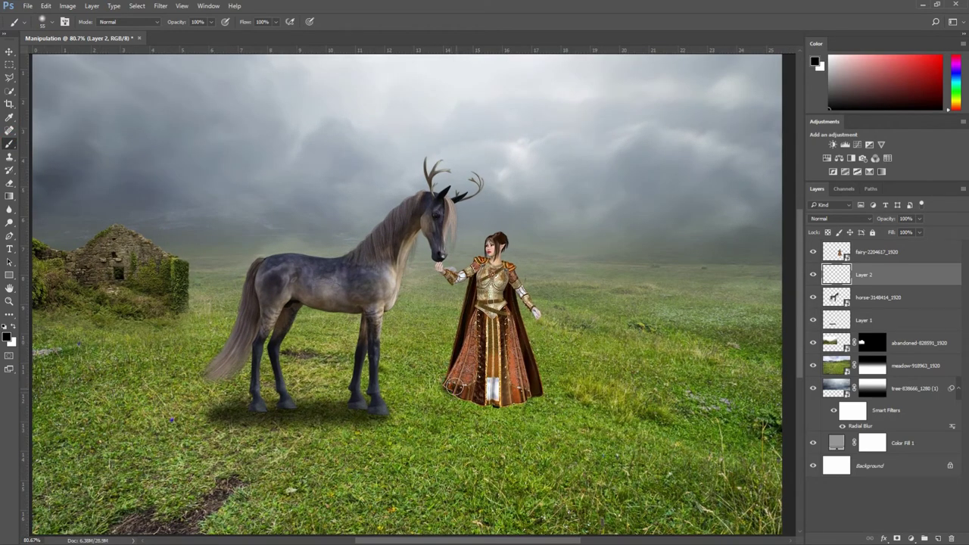
{"action": "mouse_move", "coordinate": [454, 386]}
{"action": "left_mouse_down"}
{"action": "mouse_move", "coordinate": [529, 392]}
{"action": "mouse_move", "coordinate": [451, 389]}
{"action": "mouse_move", "coordinate": [471, 401]}
{"action": "mouse_move", "coordinate": [534, 395]}
{"action": "mouse_move", "coordinate": [455, 401]}
{"action": "mouse_move", "coordinate": [443, 390]}
{"action": "mouse_move", "coordinate": [530, 398]}
{"action": "mouse_move", "coordinate": [477, 408]}
{"action": "mouse_move", "coordinate": [453, 392]}
{"action": "left_mouse_up"}
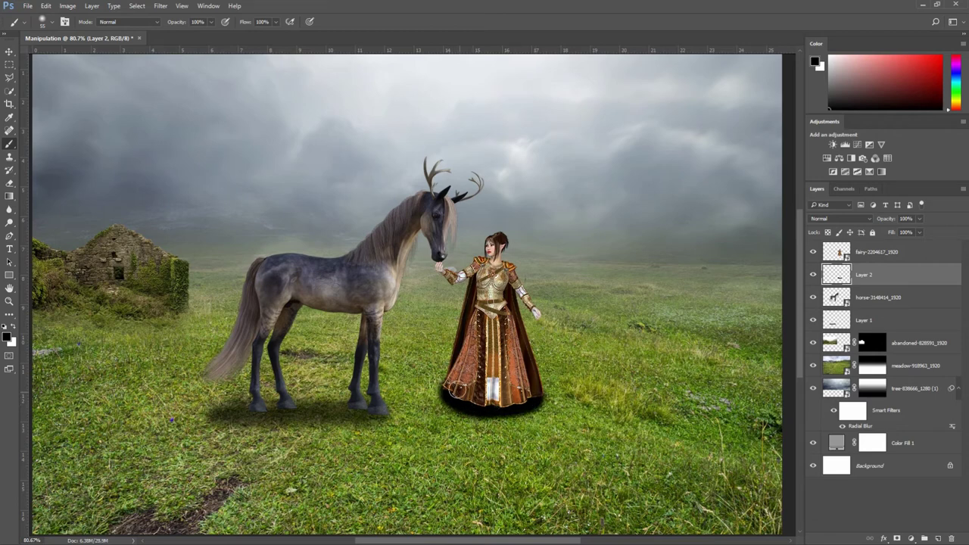
{"action": "left_click", "coordinate": [165, 6]}
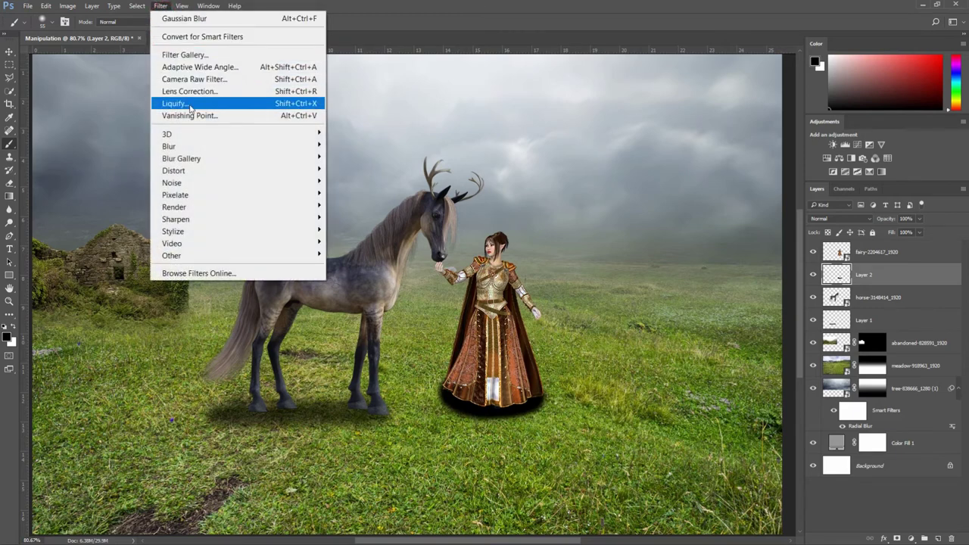
{"action": "mouse_move", "coordinate": [182, 146]}
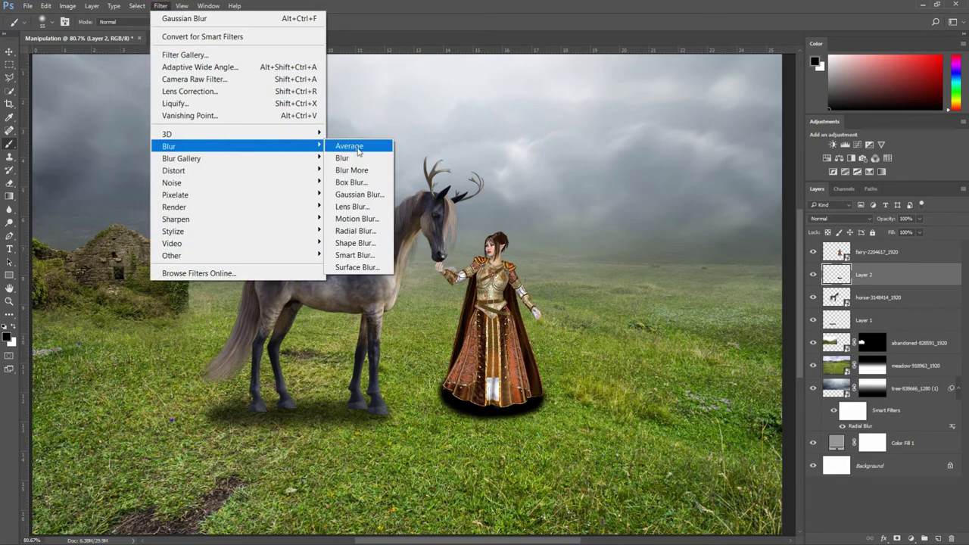
- Blur the fairy's shadow with a Gaussian Blur radius of 15.3
{"action": "left_click", "coordinate": [353, 198]}
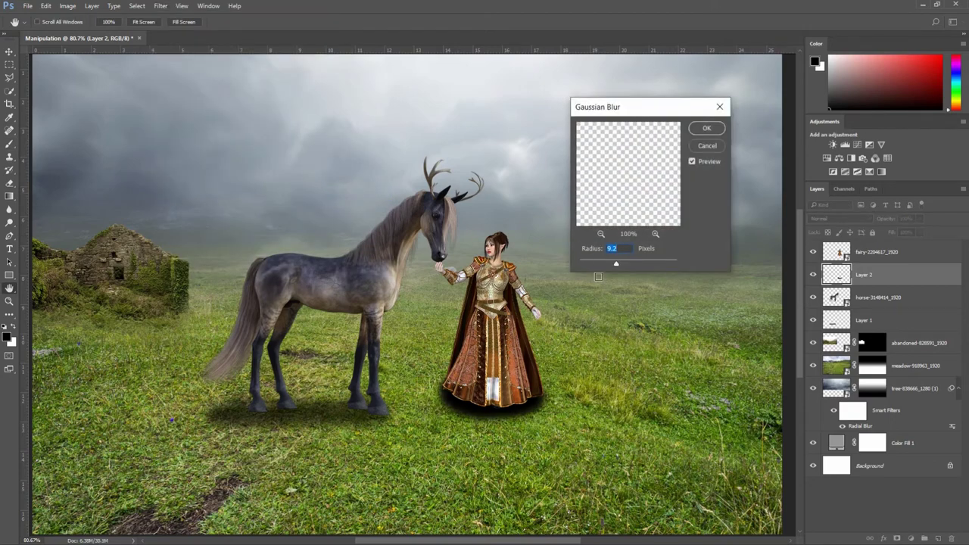
{"action": "left_click", "coordinate": [619, 262]}
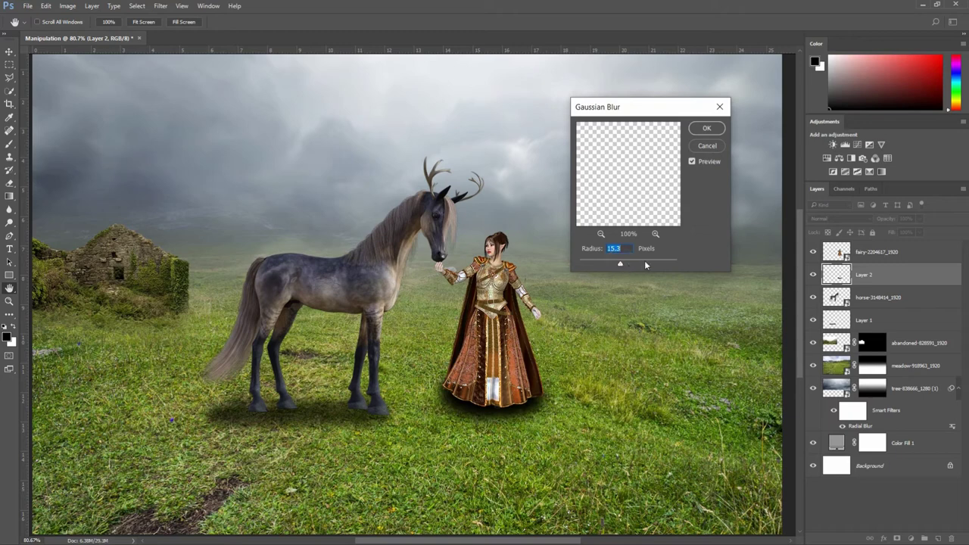
{"action": "left_click", "coordinate": [704, 129]}
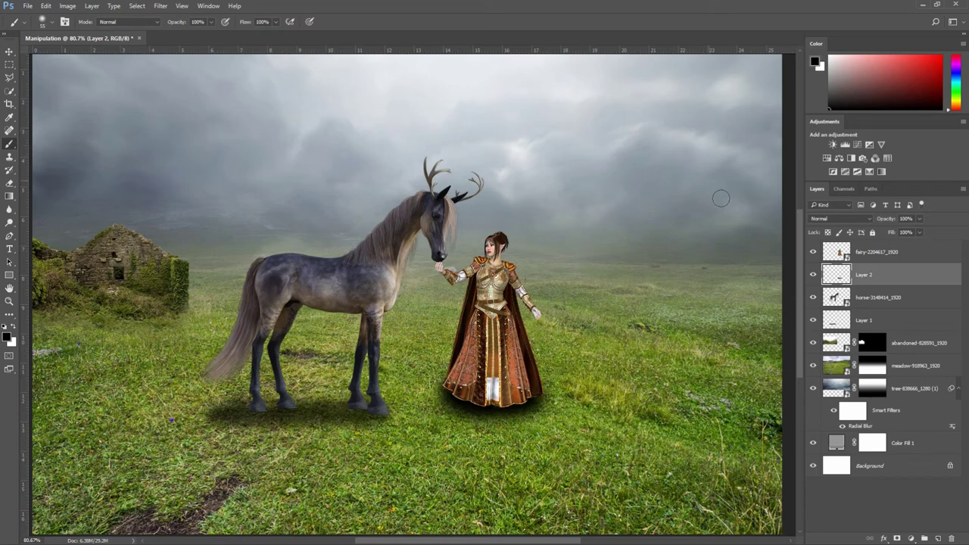
- Set the fairy shadow layer to about 74% opacity and select the fairy layer
{"action": "left_click", "coordinate": [919, 218]}
{"action": "left_click_drag", "start_coordinate": [916, 230], "coordinate": [910, 234]}
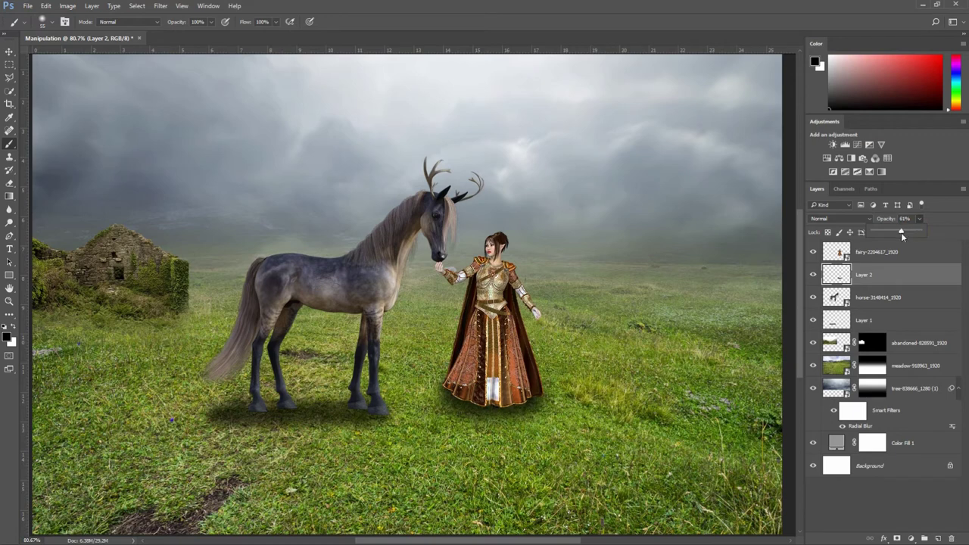
{"action": "left_click_drag", "start_coordinate": [901, 233], "coordinate": [908, 233]}
{"action": "left_click", "coordinate": [906, 250]}
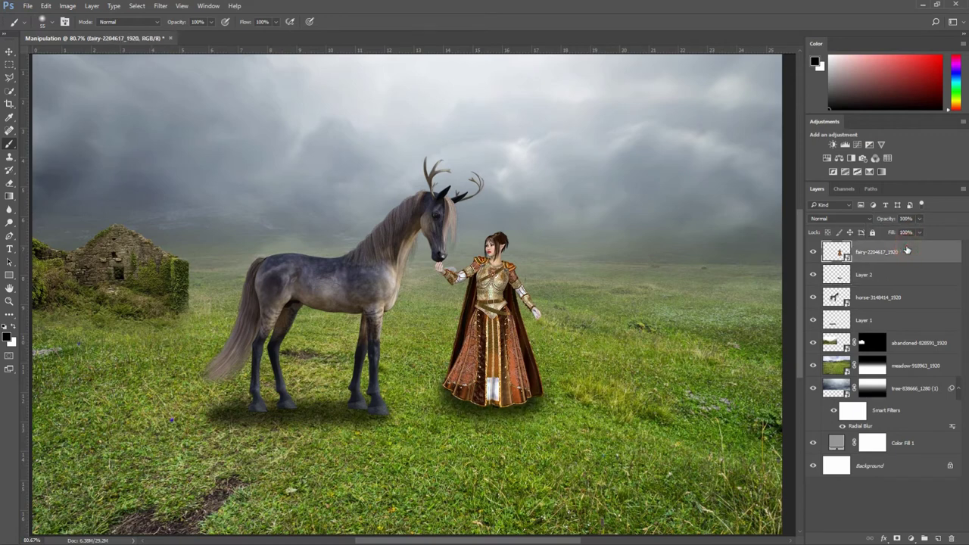
{"action": "scroll", "coordinate": [362, 240], "scroll_direction": "down", "scroll_amount": 3}
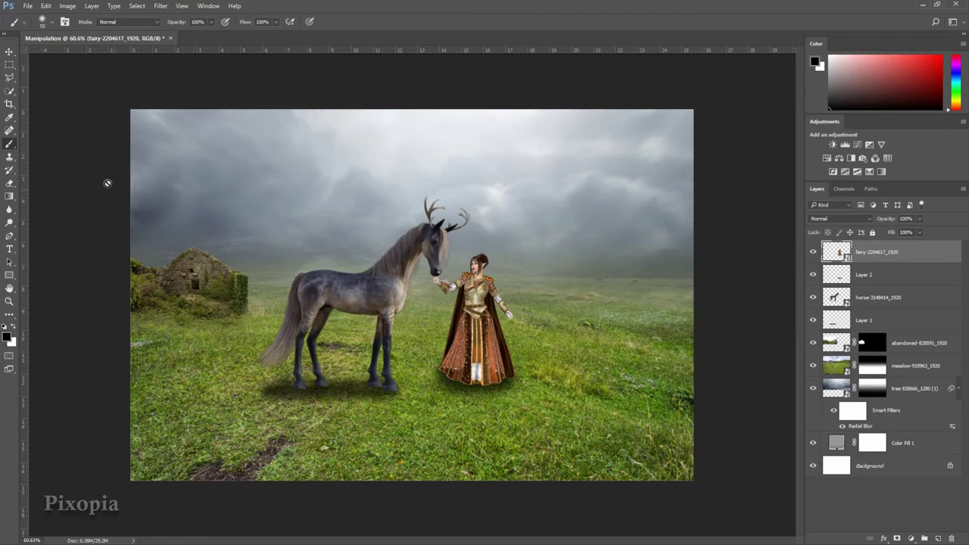
- Place the green tree image embedded and move its layer beneath the horse and fairy
{"action": "left_click", "coordinate": [9, 51]}
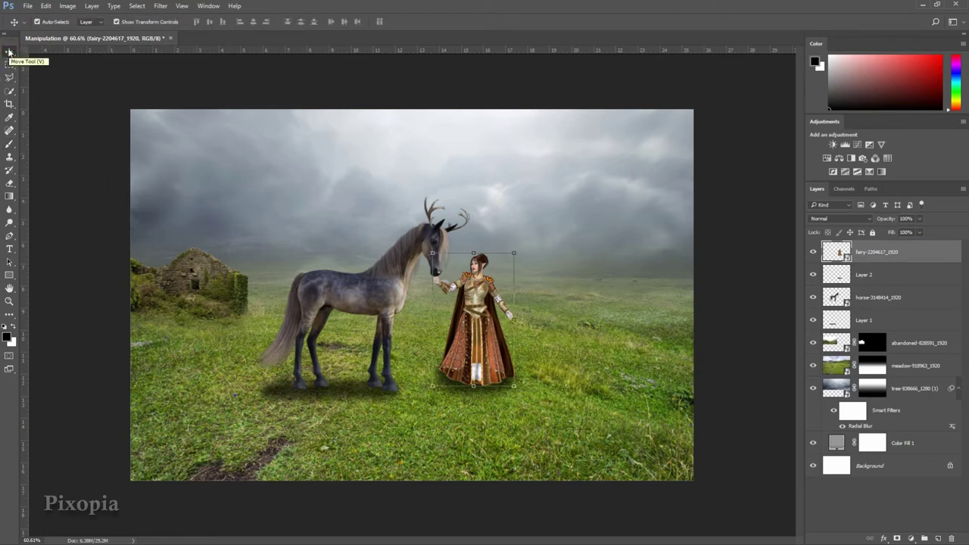
{"action": "left_click", "coordinate": [28, 7]}
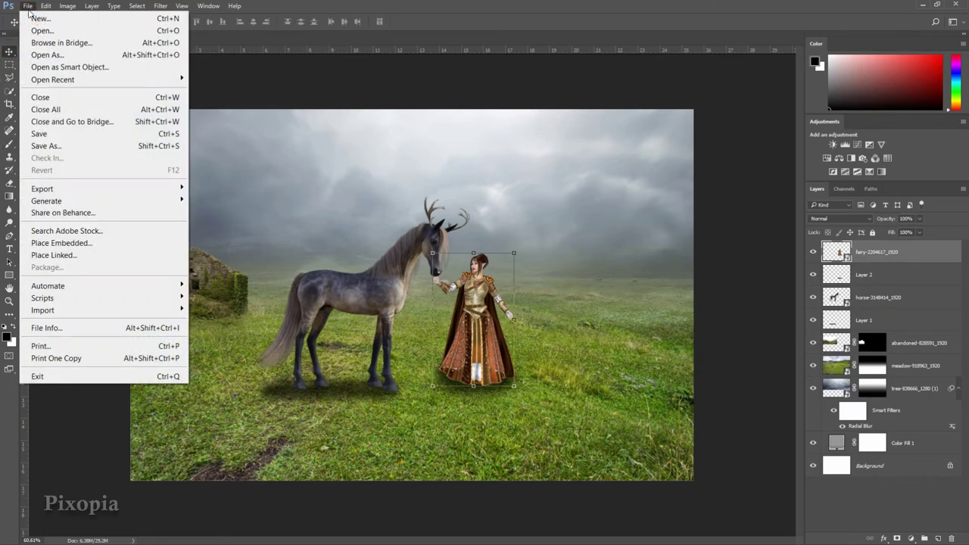
{"action": "left_click", "coordinate": [76, 245]}
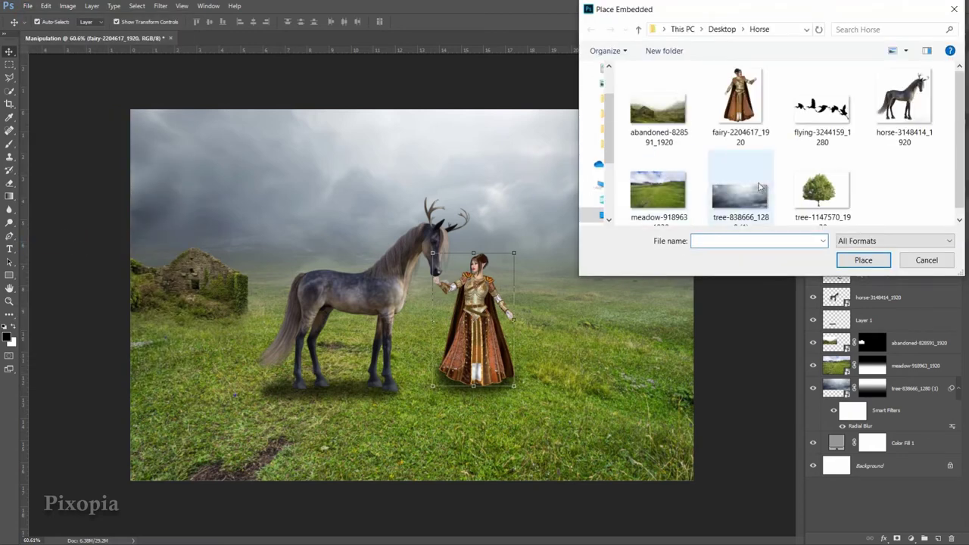
{"action": "left_click", "coordinate": [810, 196]}
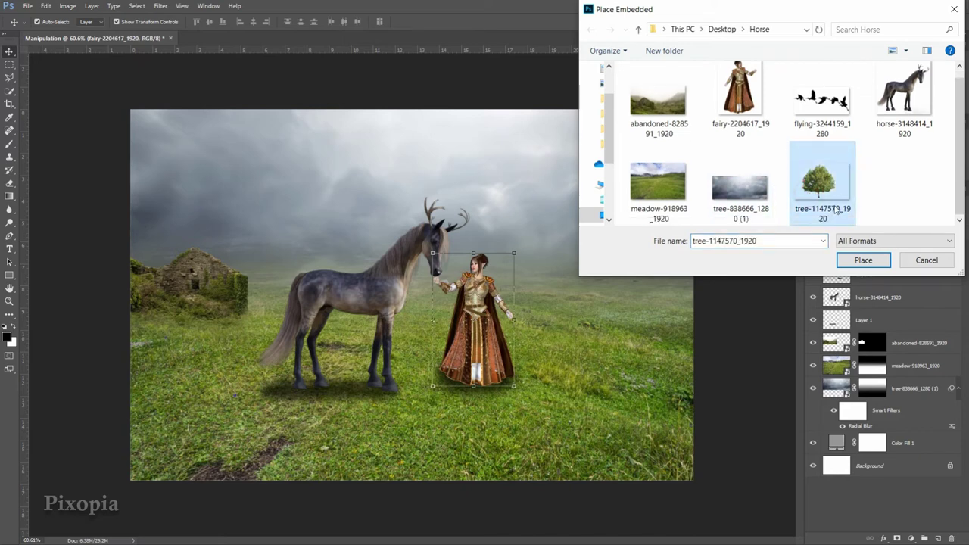
{"action": "left_click", "coordinate": [862, 260]}
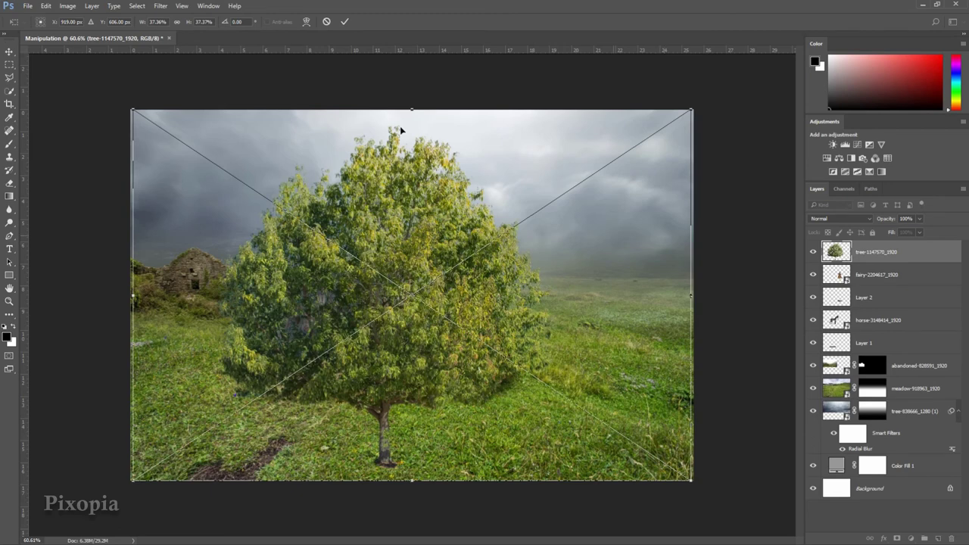
{"action": "left_click", "coordinate": [345, 23]}
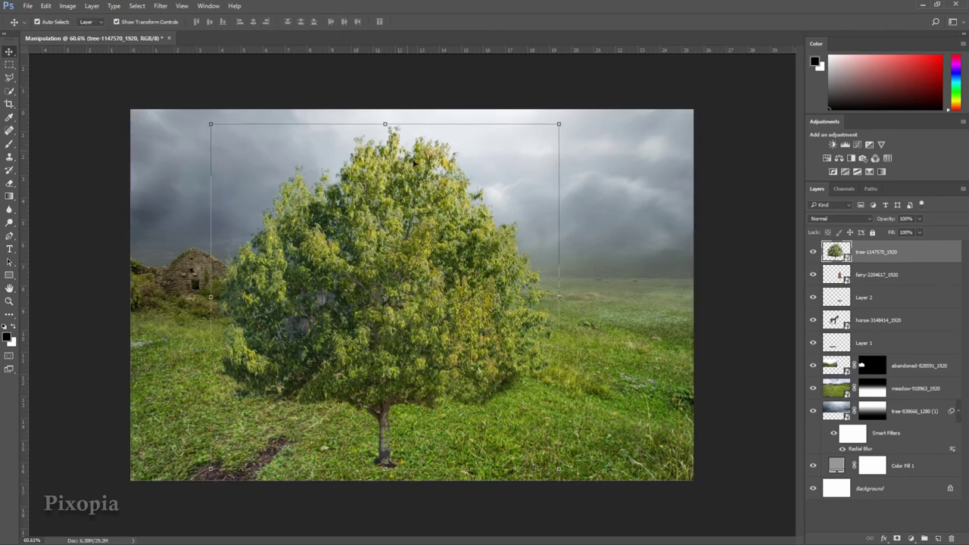
{"action": "left_click_drag", "start_coordinate": [912, 255], "coordinate": [926, 346]}
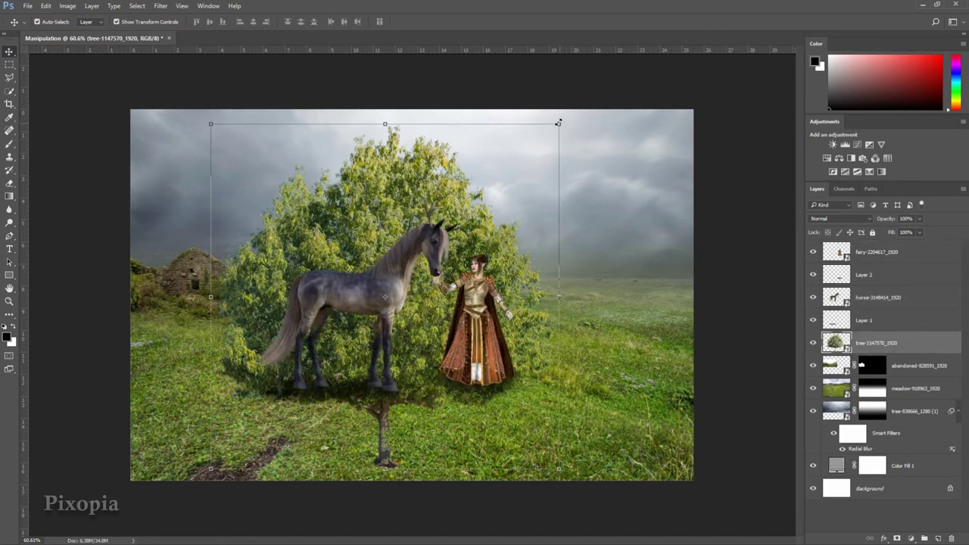
- Shrink the tree and position it on the horizon behind the horse
{"action": "left_click_drag", "start_coordinate": [558, 122], "coordinate": [688, 112]}
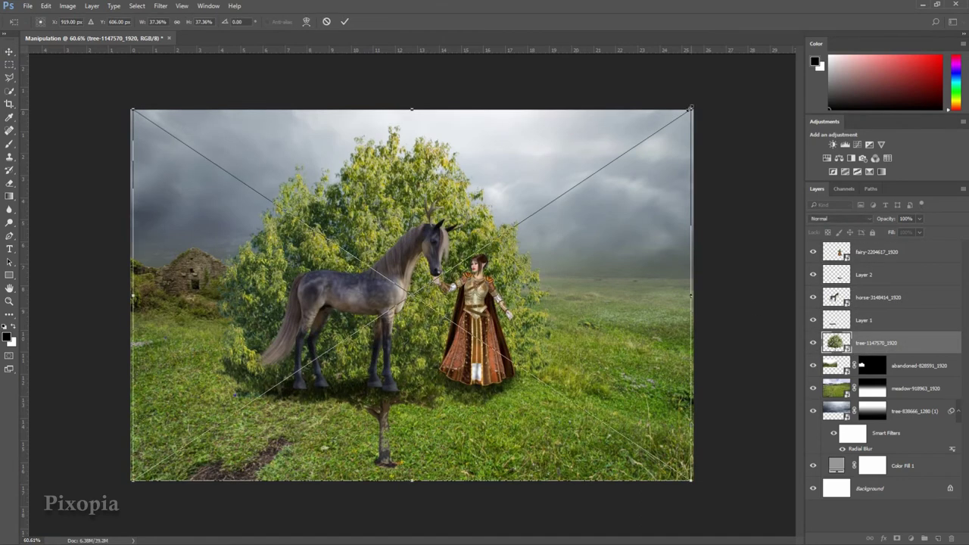
{"action": "left_click_drag", "start_coordinate": [690, 110], "coordinate": [539, 200]}
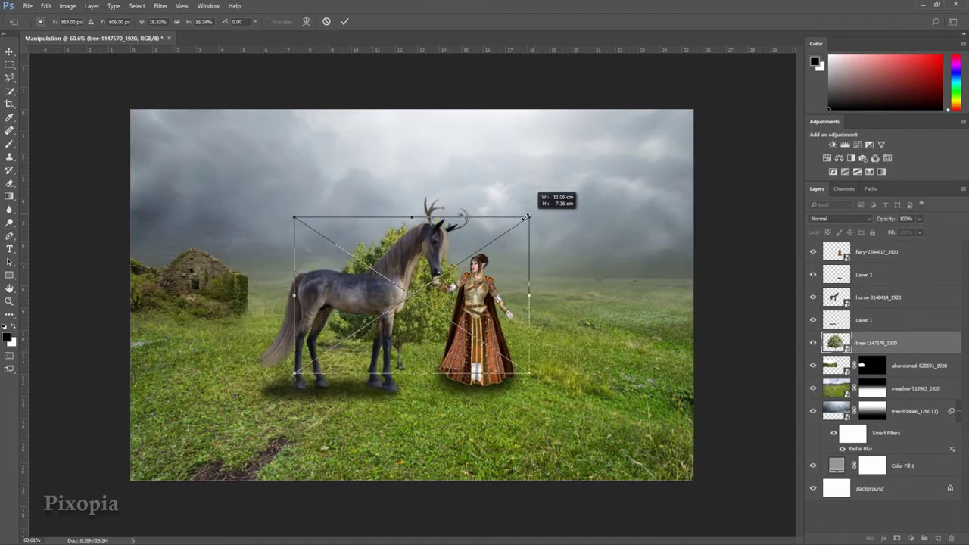
{"action": "left_click_drag", "start_coordinate": [414, 299], "coordinate": [368, 214]}
{"action": "left_click_drag", "start_coordinate": [483, 131], "coordinate": [460, 149]}
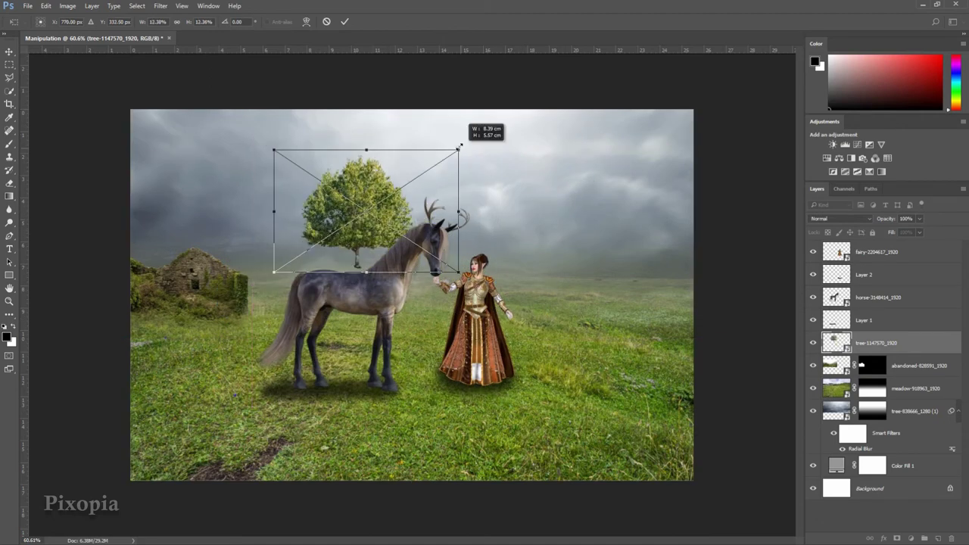
{"action": "left_click_drag", "start_coordinate": [397, 208], "coordinate": [375, 220]}
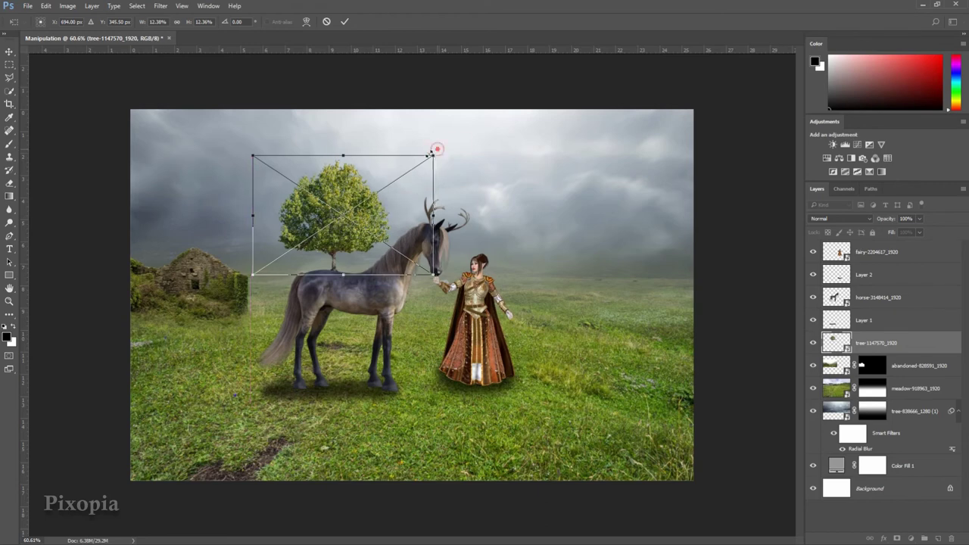
{"action": "left_click_drag", "start_coordinate": [435, 155], "coordinate": [413, 170]}
{"action": "left_click_drag", "start_coordinate": [362, 218], "coordinate": [362, 227]}
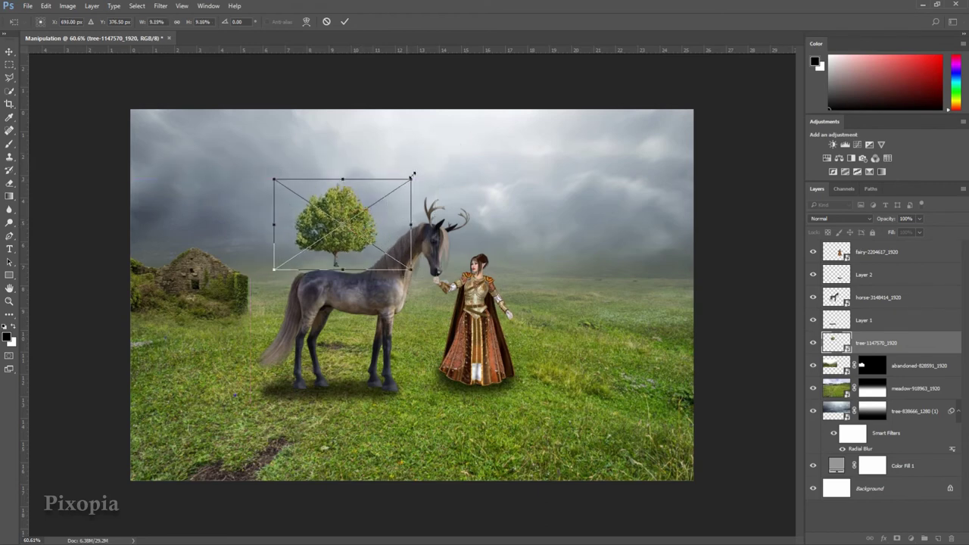
{"action": "left_click_drag", "start_coordinate": [411, 180], "coordinate": [414, 177]}
{"action": "left_click", "coordinate": [345, 23]}
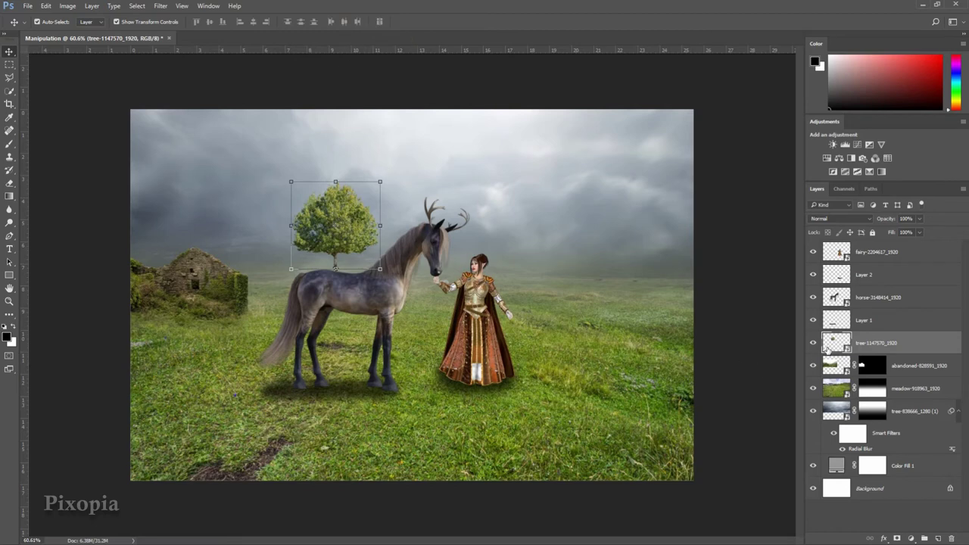
- Add a layer mask to the tree and set a soft round brush to low opacity
{"action": "left_click", "coordinate": [897, 538]}
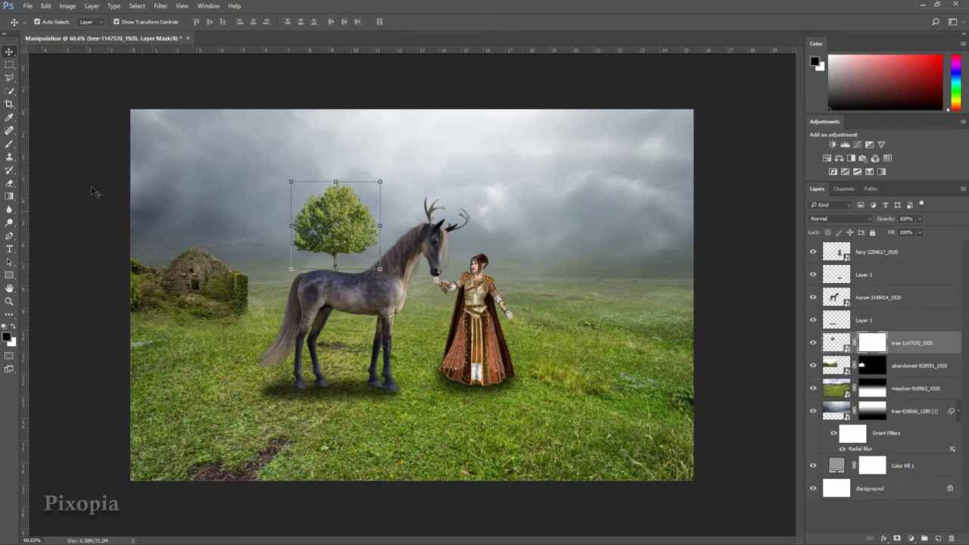
{"action": "left_click", "coordinate": [9, 144]}
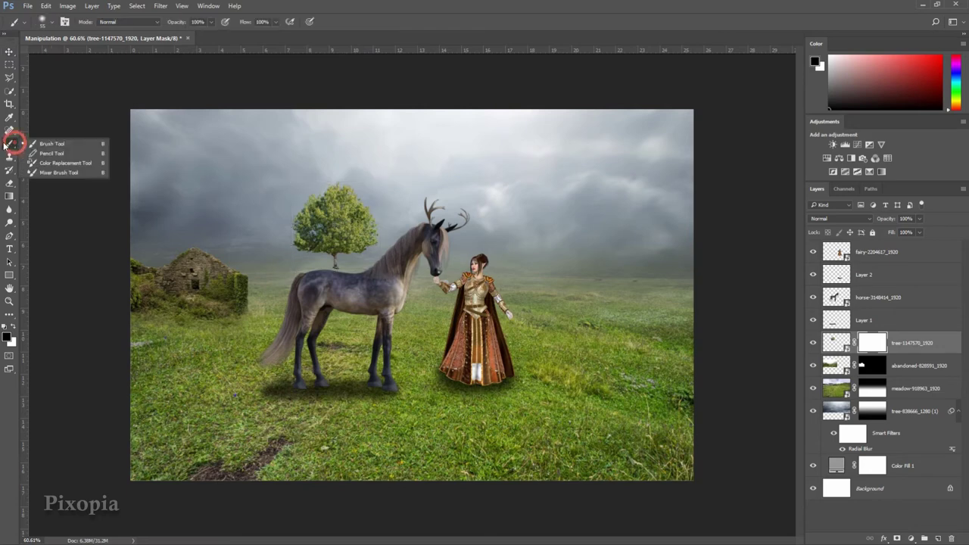
{"action": "left_click", "coordinate": [47, 143]}
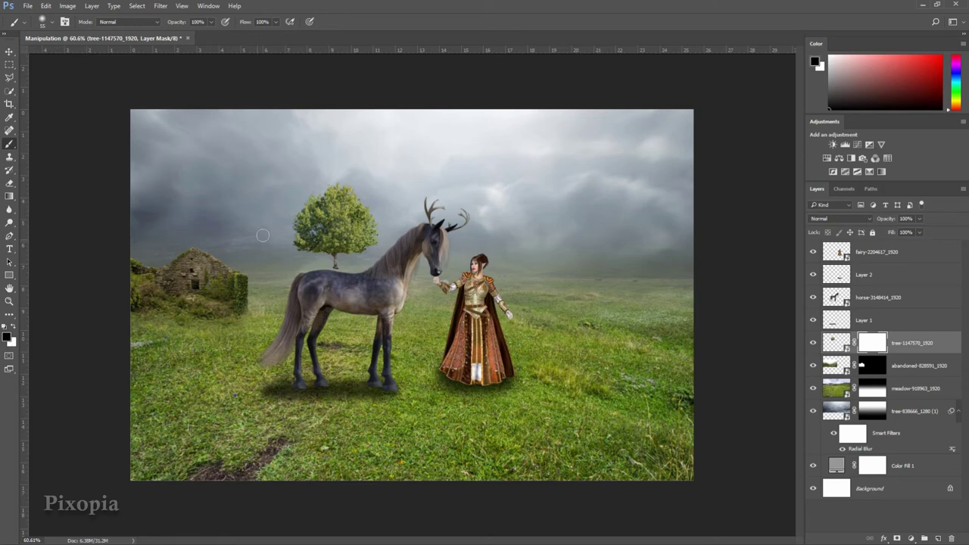
{"action": "scroll", "coordinate": [348, 253], "scroll_direction": "up", "scroll_amount": 1}
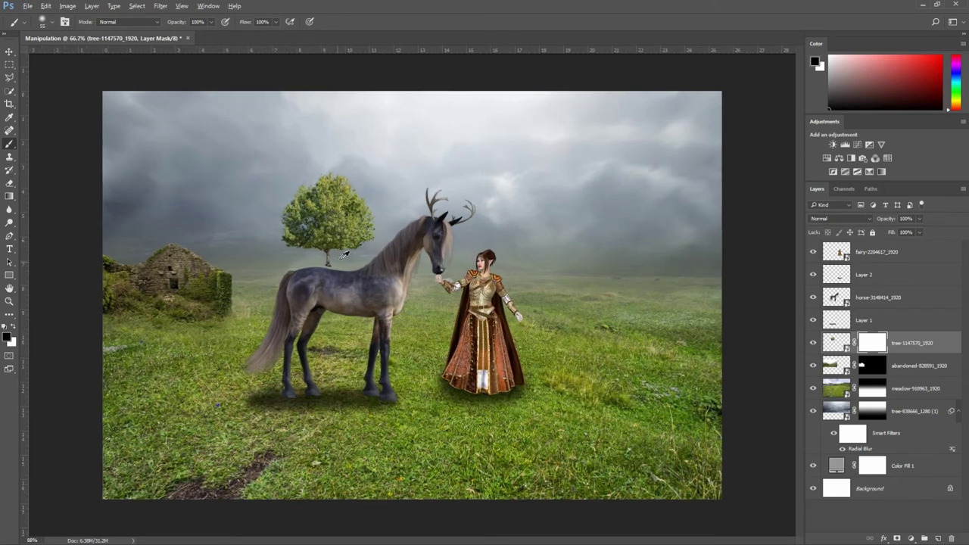
{"action": "scroll", "coordinate": [365, 239], "scroll_direction": "up", "scroll_amount": 1}
{"action": "right_click", "coordinate": [361, 243]}
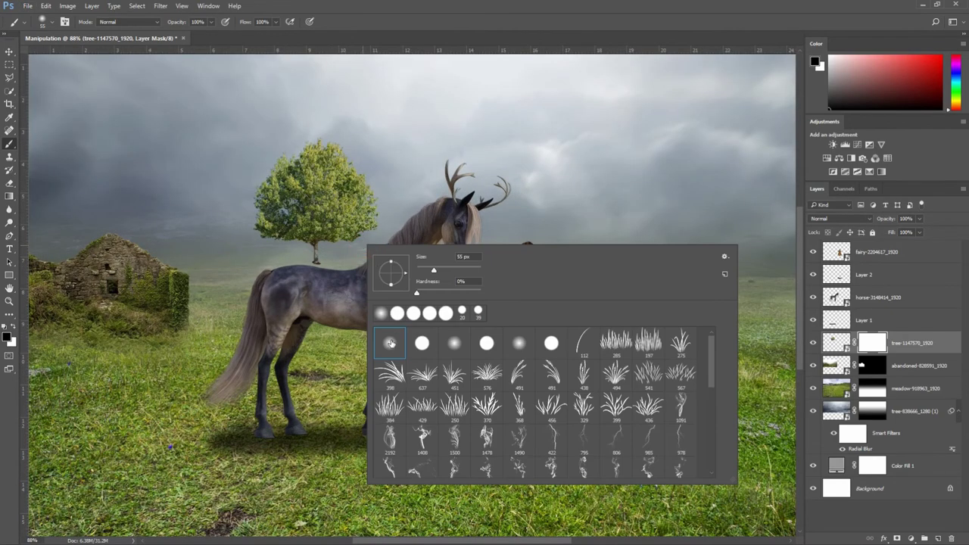
{"action": "left_click", "coordinate": [390, 23]}
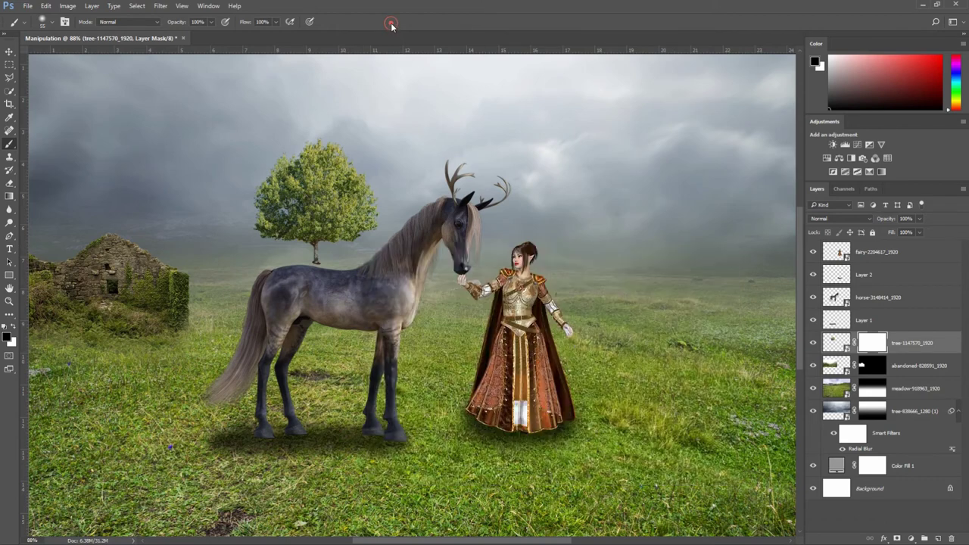
{"action": "left_click", "coordinate": [212, 22]}
{"action": "left_click_drag", "start_coordinate": [215, 34], "coordinate": [174, 40]}
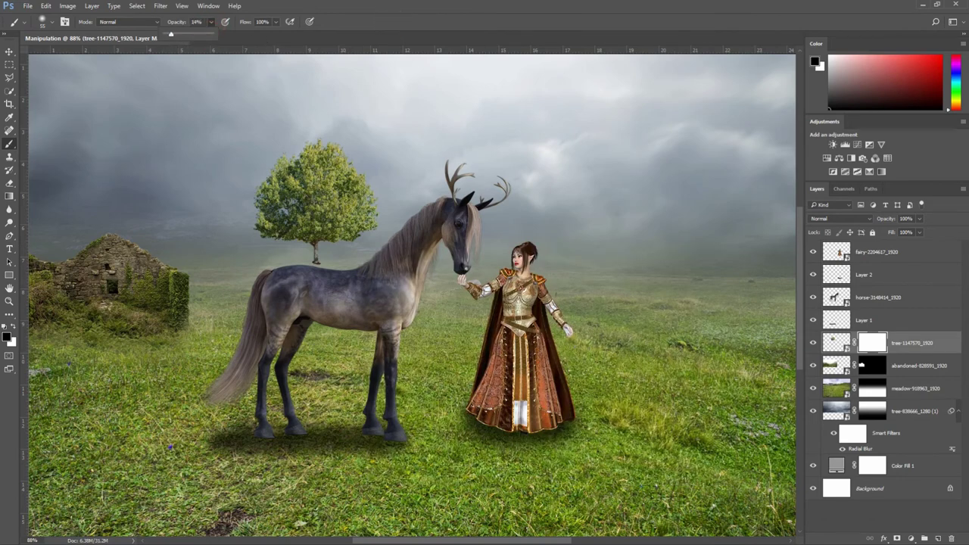
- Paint on the mask to haze the tree's edges and fade its trunk base into the mist
{"action": "scroll", "coordinate": [345, 198], "scroll_direction": "up", "scroll_amount": 3}
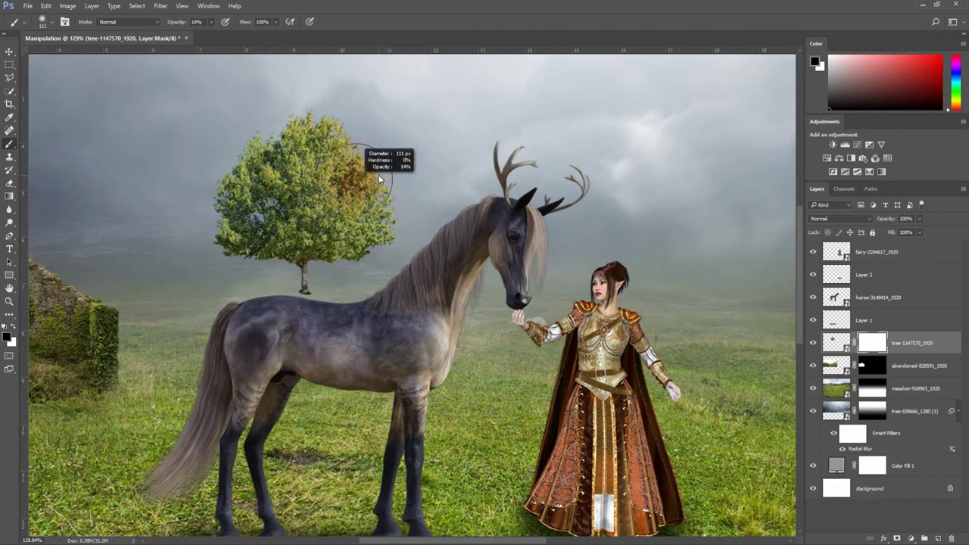
{"action": "left_click_drag", "start_coordinate": [368, 136], "coordinate": [368, 169]}
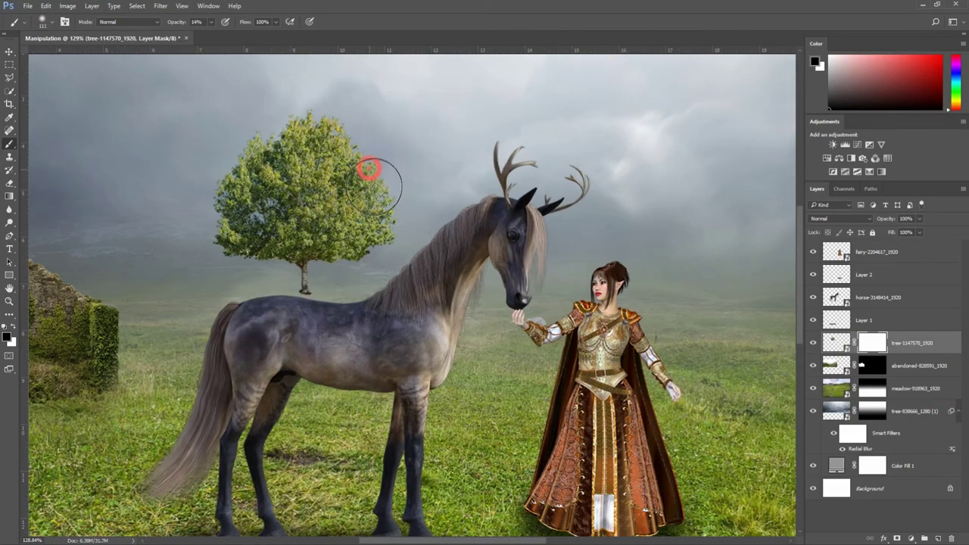
{"action": "mouse_move", "coordinate": [262, 133]}
{"action": "left_mouse_down"}
{"action": "mouse_move", "coordinate": [203, 195]}
{"action": "mouse_move", "coordinate": [213, 251]}
{"action": "left_mouse_up"}
{"action": "left_click_drag", "start_coordinate": [301, 286], "coordinate": [305, 296]}
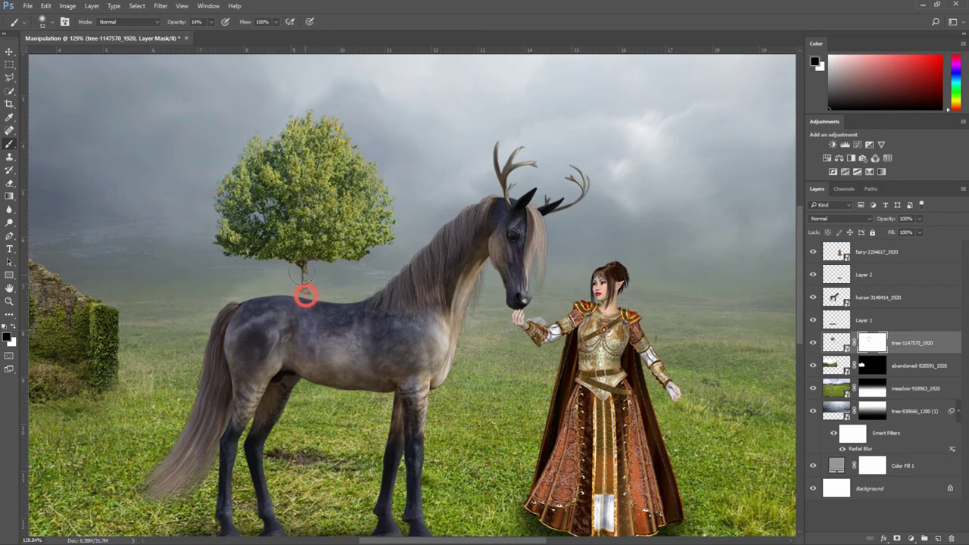
{"action": "key", "text": "bracketleft"}
{"action": "key", "text": "bracketleft"}
{"action": "key", "text": "bracketleft"}
{"action": "key", "text": "bracketright"}
{"action": "key", "text": "bracketright"}
{"action": "key", "text": "bracketright"}
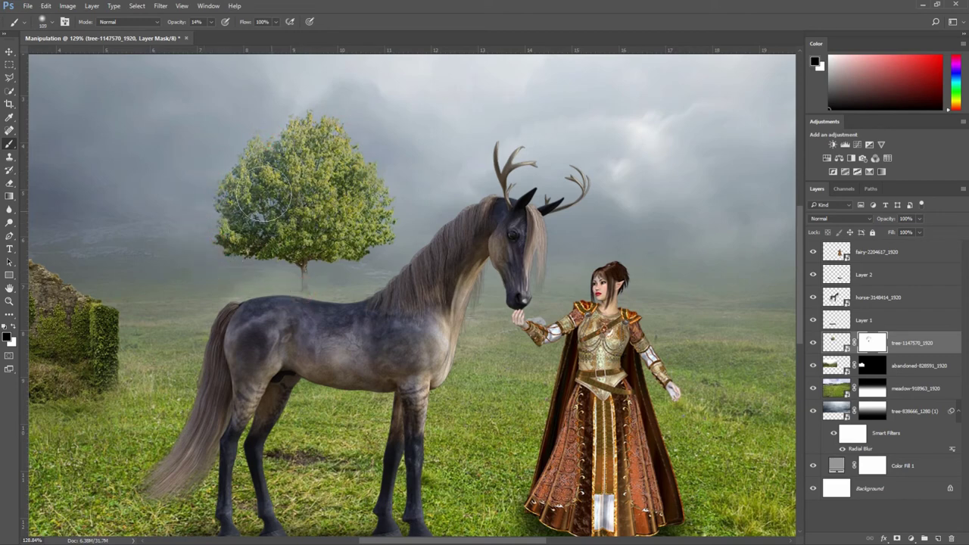
{"action": "left_click_drag", "start_coordinate": [249, 119], "coordinate": [276, 114]}
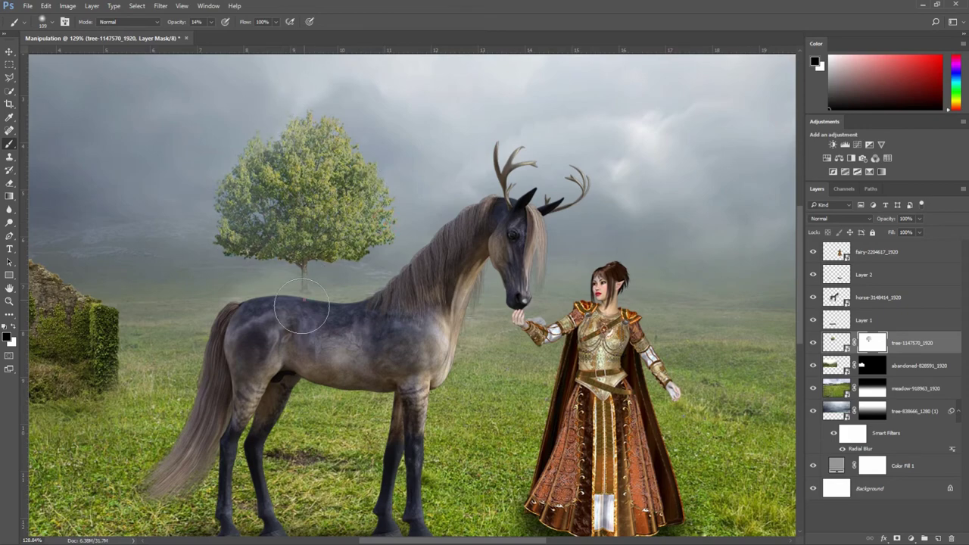
{"action": "scroll", "coordinate": [313, 288], "scroll_direction": "down", "scroll_amount": 3}
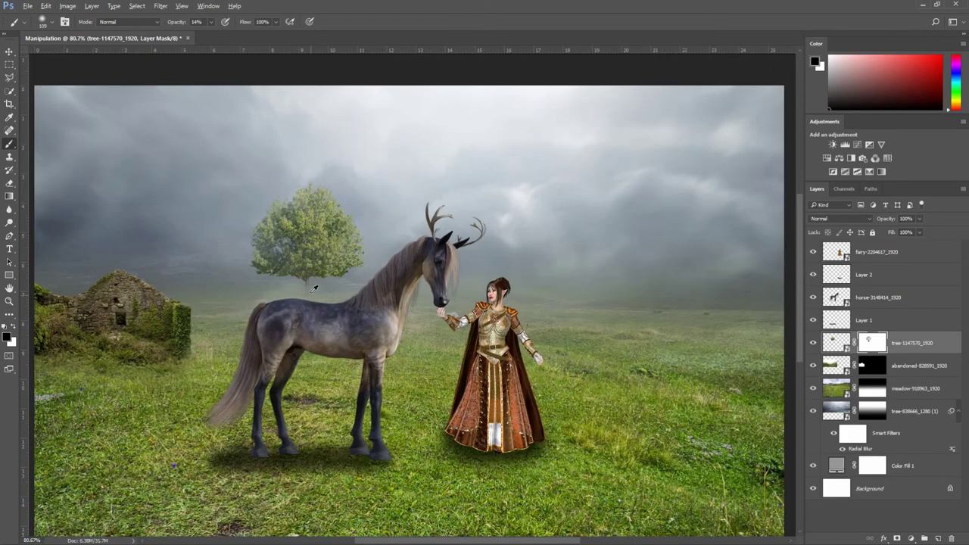
{"action": "scroll", "coordinate": [312, 288], "scroll_direction": "down", "scroll_amount": 1}
{"action": "key", "text": "bracketright"}
{"action": "key", "text": "bracketright"}
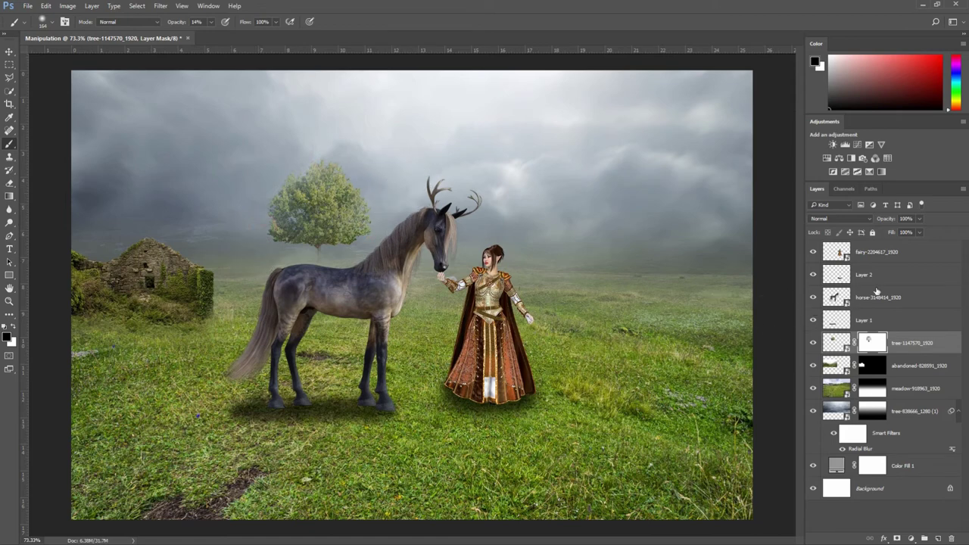
{"action": "left_click", "coordinate": [909, 256]}
- Place the flying birds image as a small flock high in the sky and commit it
{"action": "key", "text": "v"}
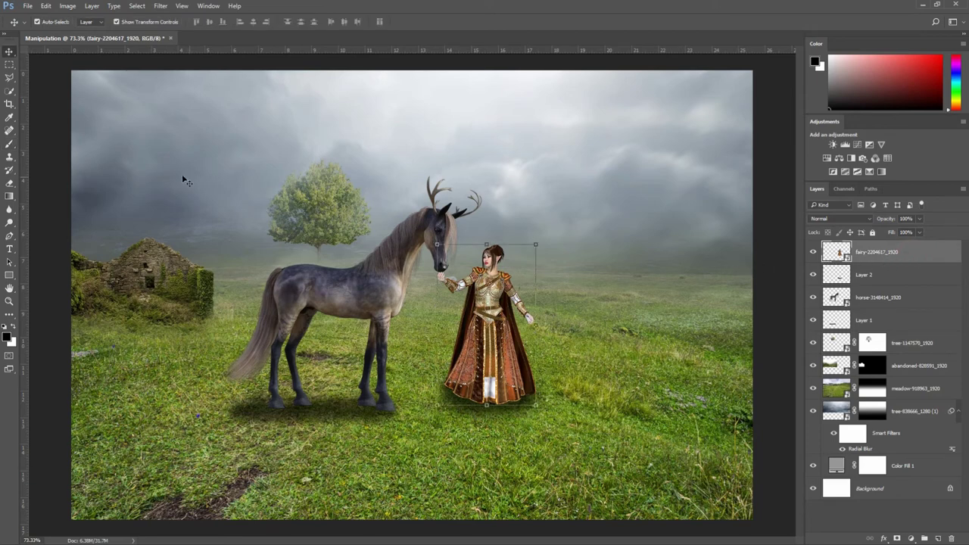
{"action": "left_click", "coordinate": [28, 7]}
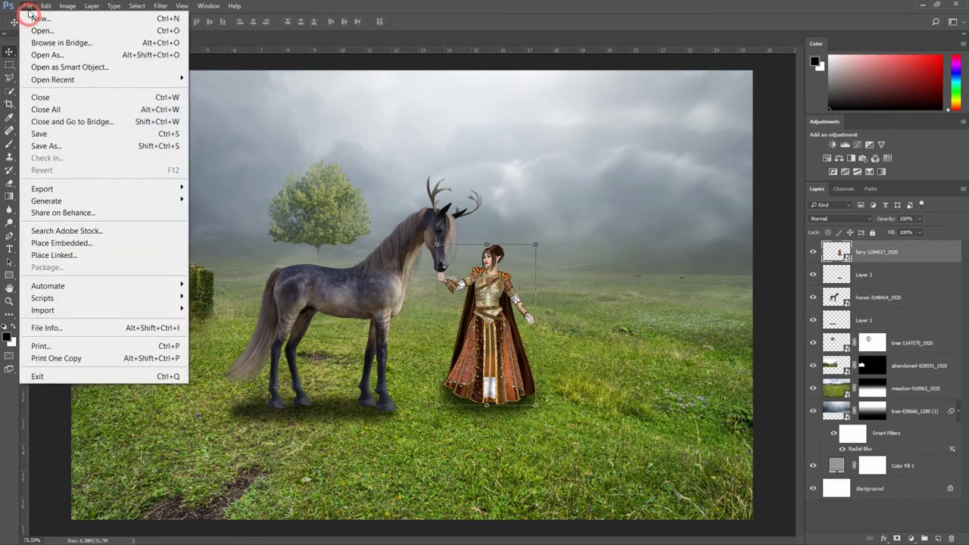
{"action": "left_click", "coordinate": [66, 244]}
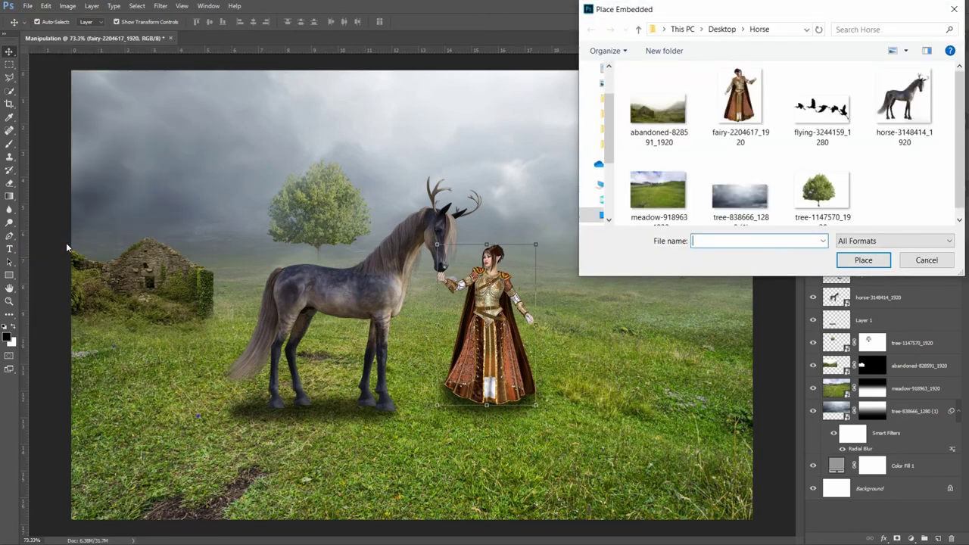
{"action": "left_click", "coordinate": [805, 115]}
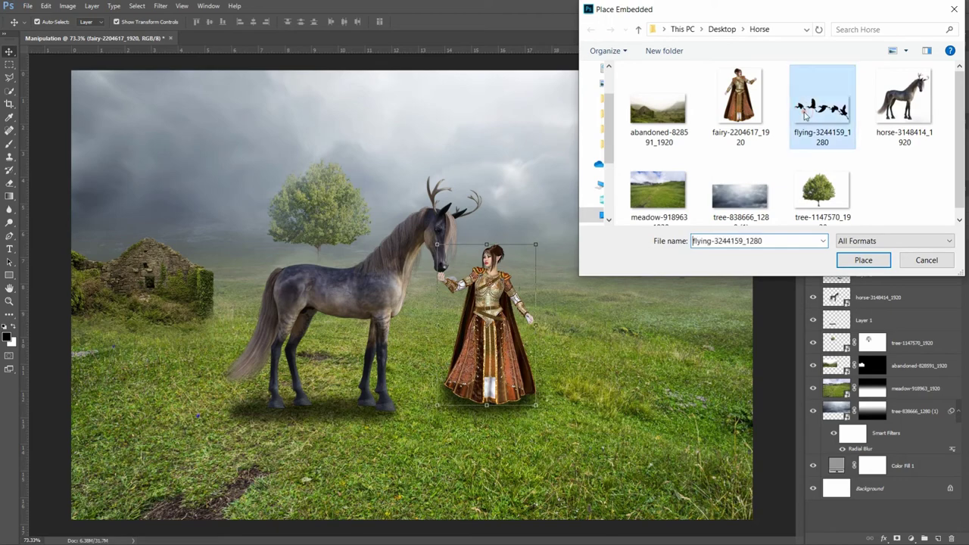
{"action": "left_click", "coordinate": [861, 260]}
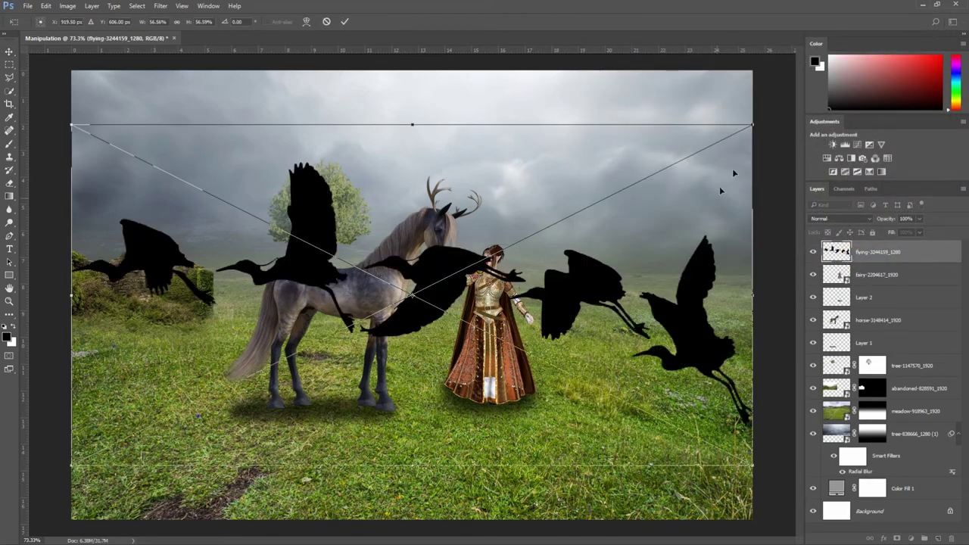
{"action": "left_click", "coordinate": [752, 123]}
{"action": "mouse_move", "coordinate": [752, 123]}
{"action": "left_mouse_down"}
{"action": "mouse_move", "coordinate": [452, 275]}
{"action": "mouse_move", "coordinate": [521, 97]}
{"action": "left_mouse_up"}
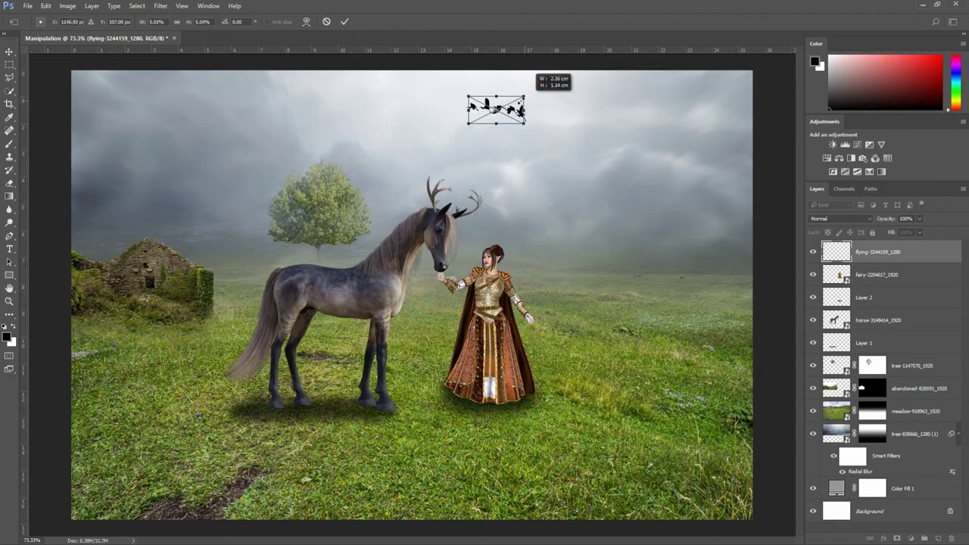
{"action": "left_click", "coordinate": [345, 22]}
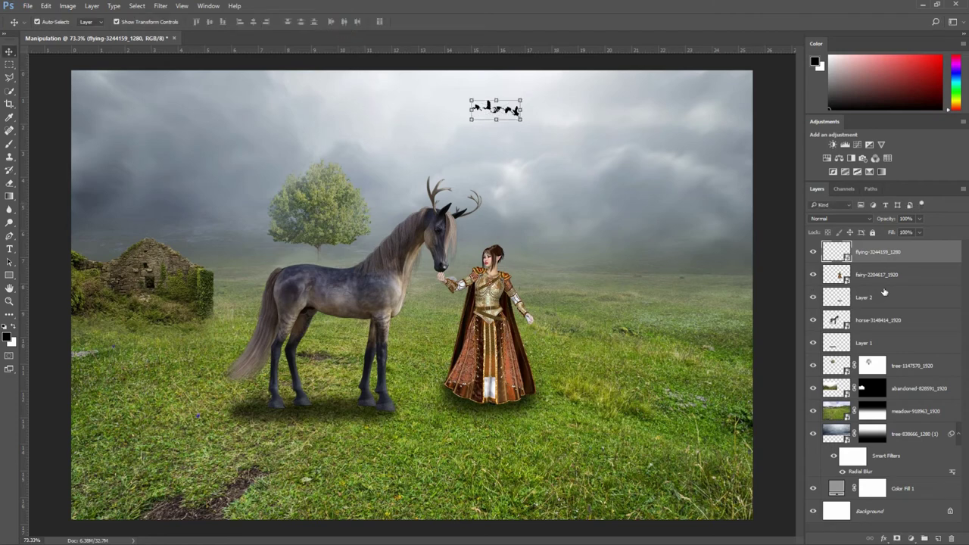
- Duplicate the bird flock layer, move the copy to the upper-left sky and enlarge it
{"action": "right_click", "coordinate": [929, 254]}
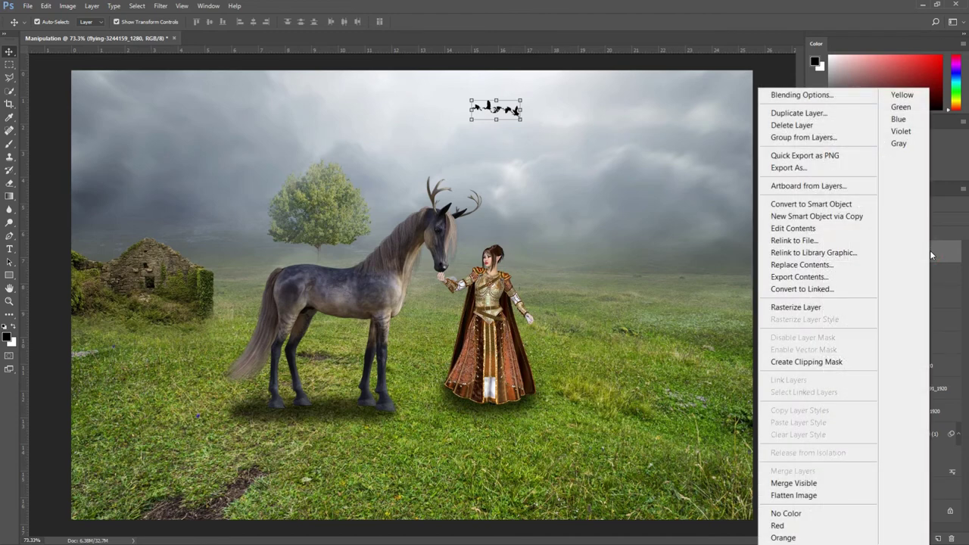
{"action": "left_click", "coordinate": [809, 120]}
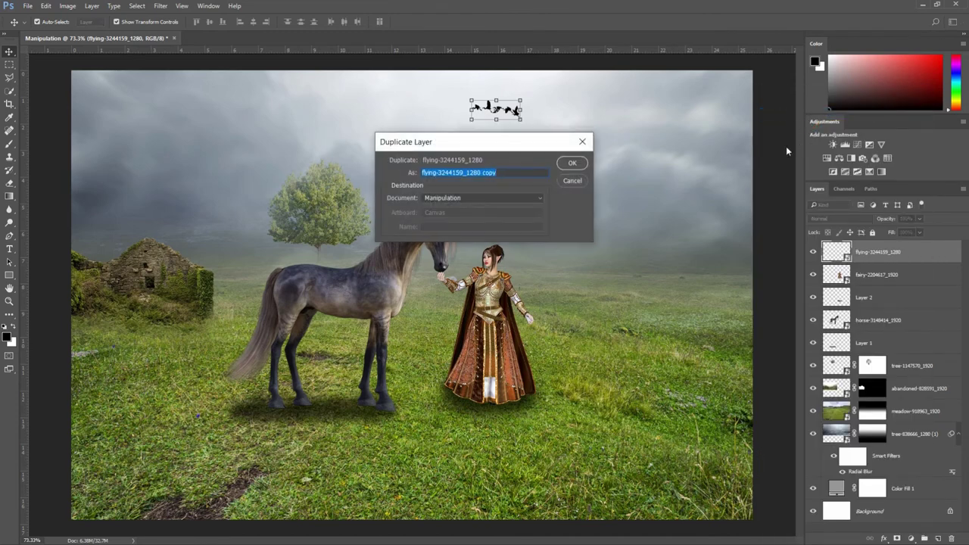
{"action": "left_click", "coordinate": [569, 165]}
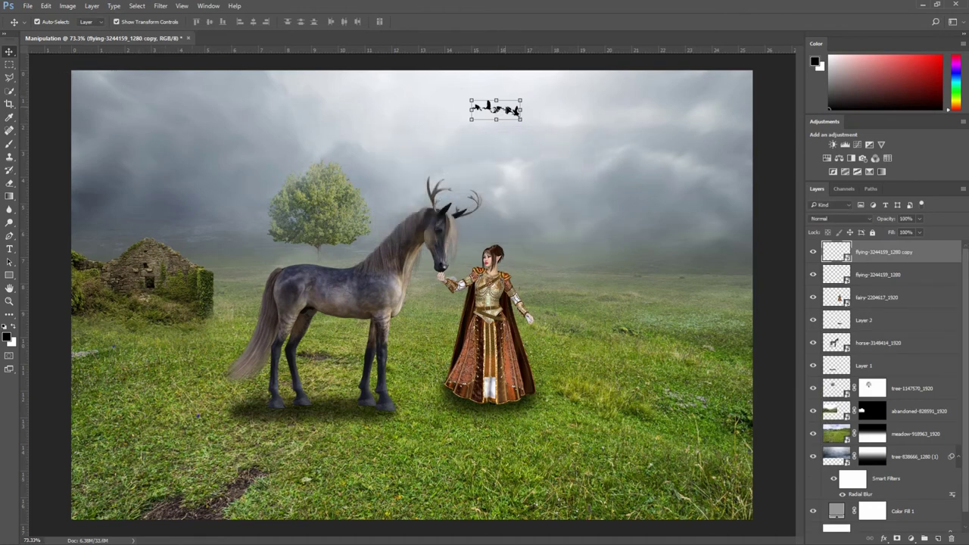
{"action": "mouse_move", "coordinate": [496, 110]}
{"action": "left_mouse_down"}
{"action": "mouse_move", "coordinate": [401, 106]}
{"action": "mouse_move", "coordinate": [437, 82]}
{"action": "mouse_move", "coordinate": [341, 113]}
{"action": "mouse_move", "coordinate": [307, 113]}
{"action": "left_mouse_up"}
{"action": "key", "text": "ctrl+t"}
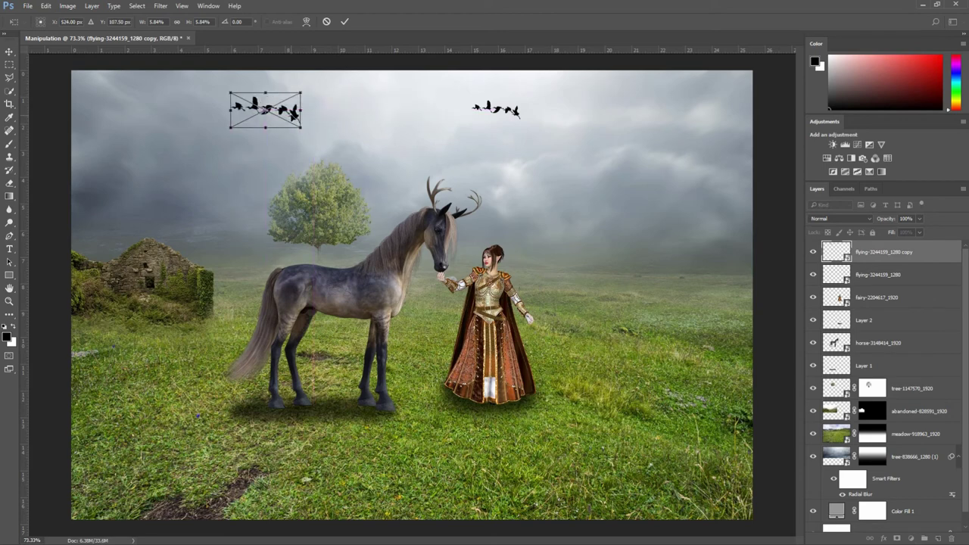
{"action": "left_click", "coordinate": [344, 22]}
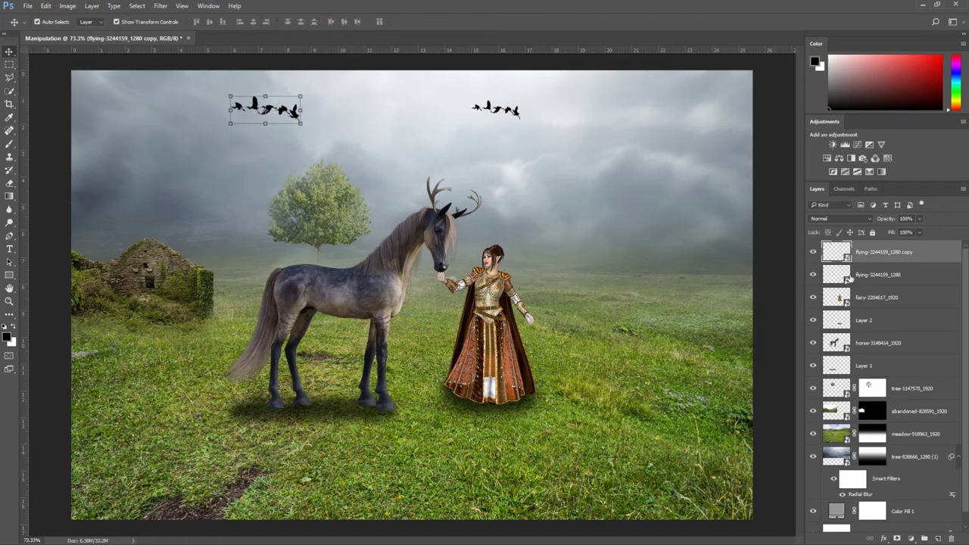
- Merge both bird flock layers into a single layer
{"action": "left_click", "coordinate": [917, 275], "text": "ctrl"}
{"action": "right_click", "coordinate": [918, 277]}
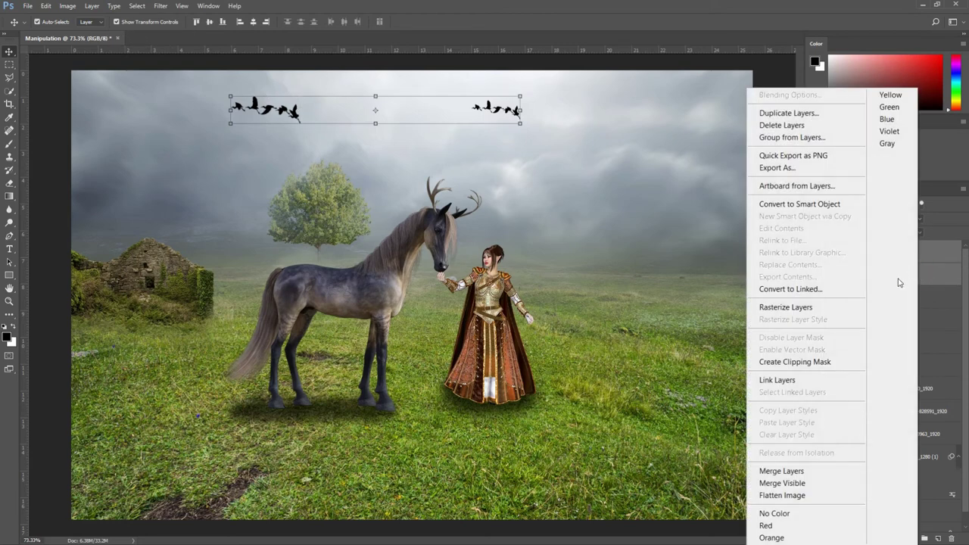
{"action": "left_click", "coordinate": [806, 471]}
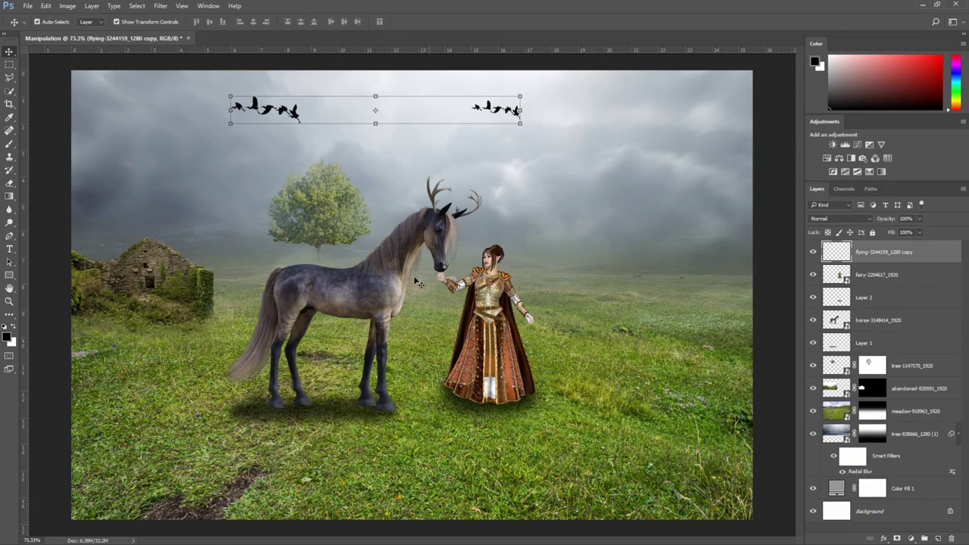
- Apply a Gaussian Blur of about 0.9 px to the birds and nudge them down-left
{"action": "left_click", "coordinate": [160, 6]}
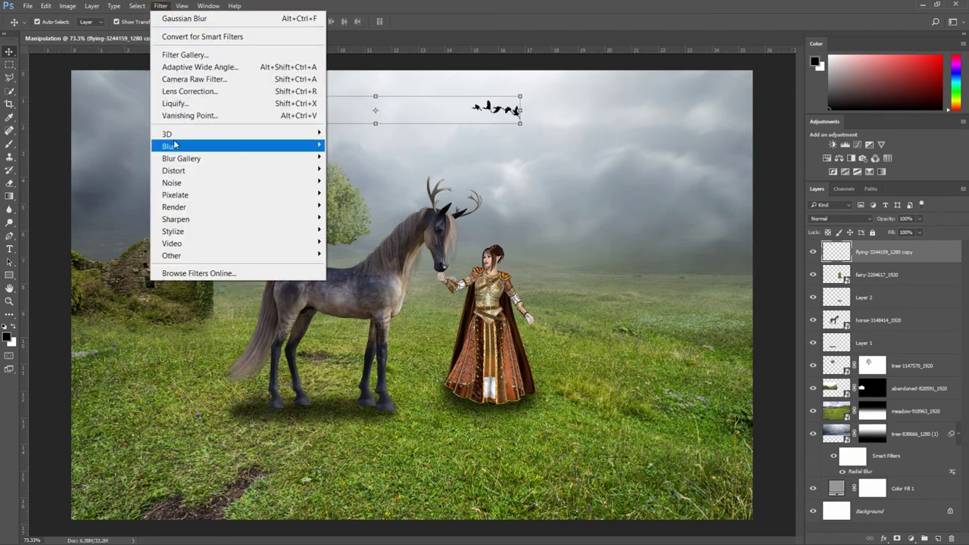
{"action": "mouse_move", "coordinate": [170, 146]}
{"action": "left_click", "coordinate": [360, 194]}
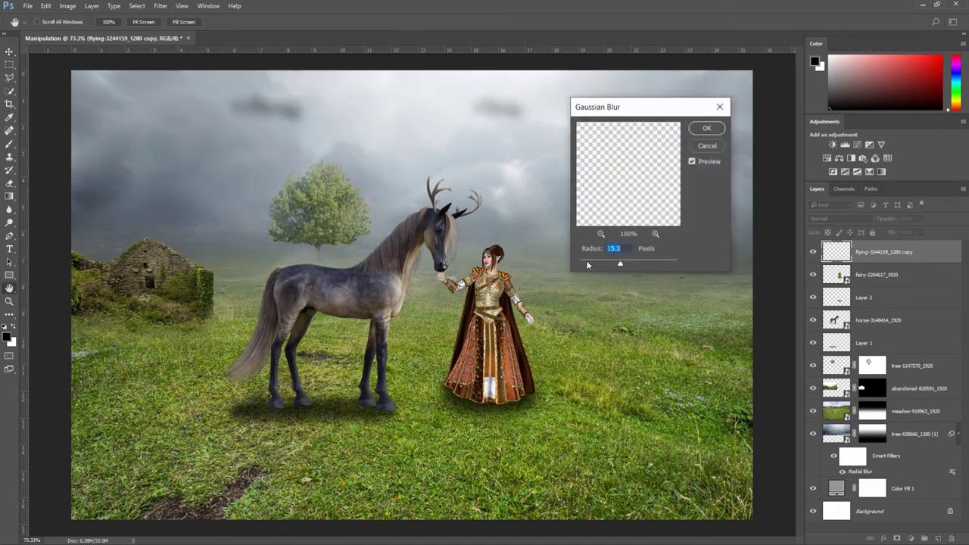
{"action": "left_click", "coordinate": [588, 264]}
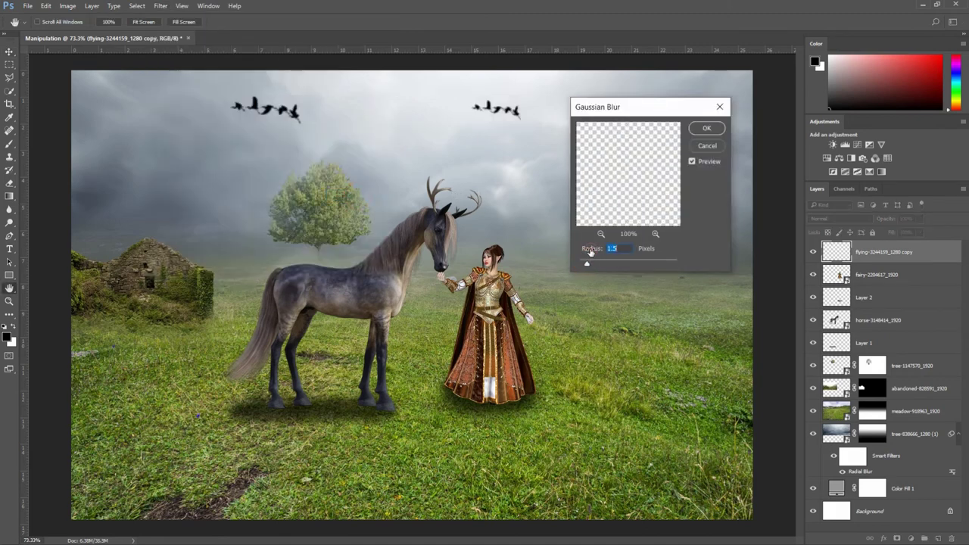
{"action": "left_click_drag", "start_coordinate": [590, 251], "coordinate": [588, 252]}
{"action": "left_click", "coordinate": [703, 129]}
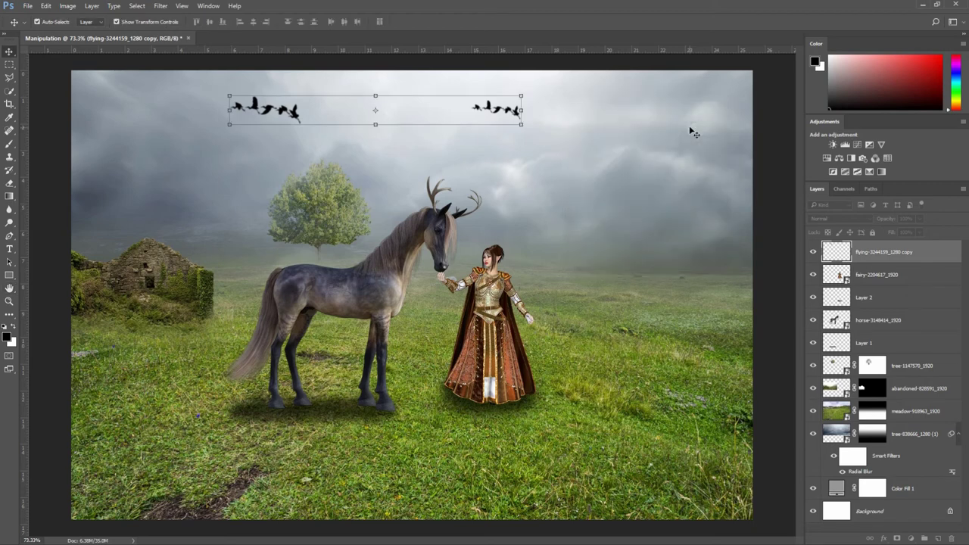
{"action": "left_click_drag", "start_coordinate": [497, 112], "coordinate": [469, 119]}
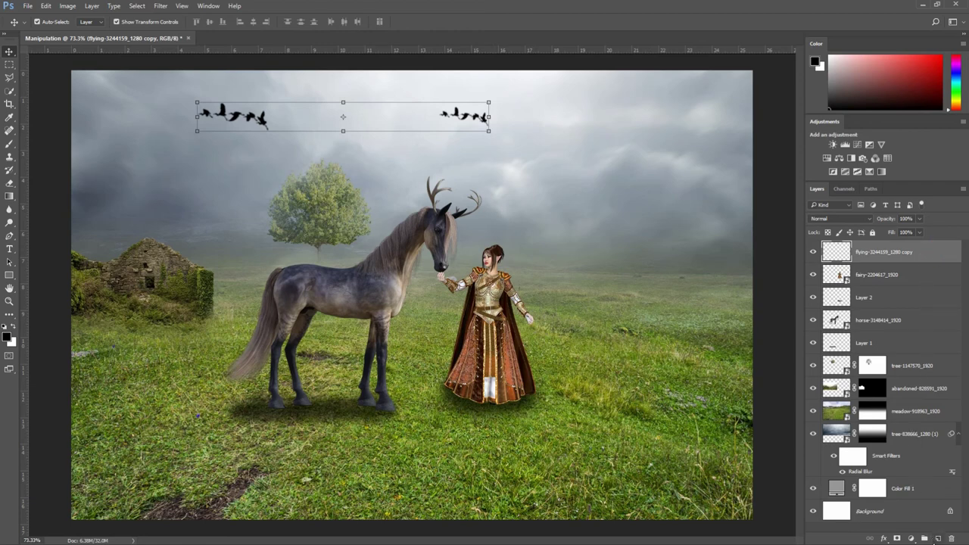
- Add a new empty layer and set up a soft round brush at 0% hardness, 25% opacity
{"action": "left_click", "coordinate": [937, 538]}
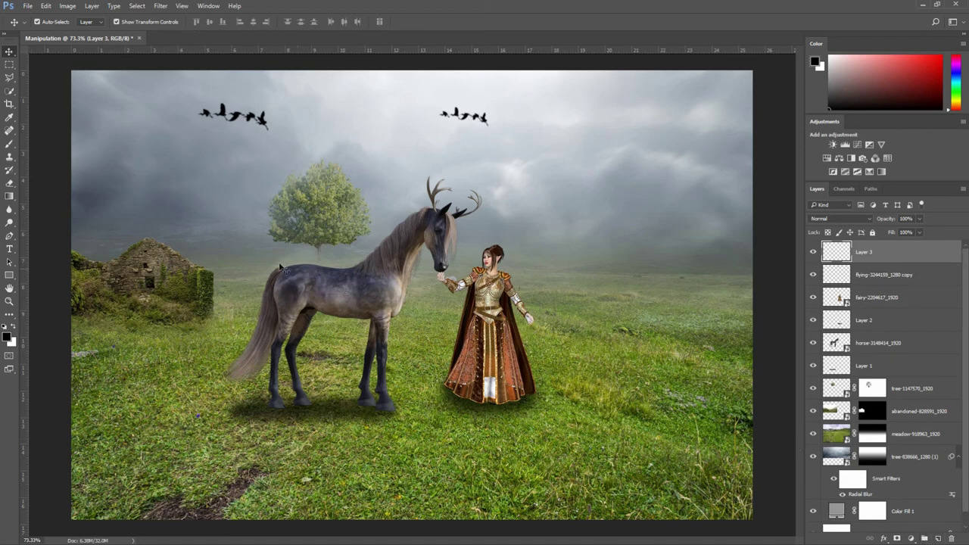
{"action": "left_click", "coordinate": [9, 144]}
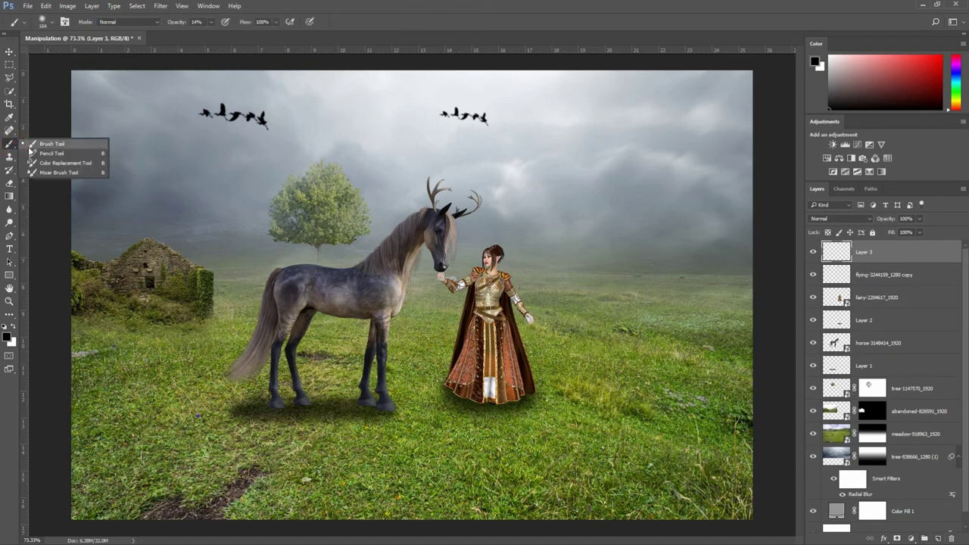
{"action": "left_click", "coordinate": [47, 145]}
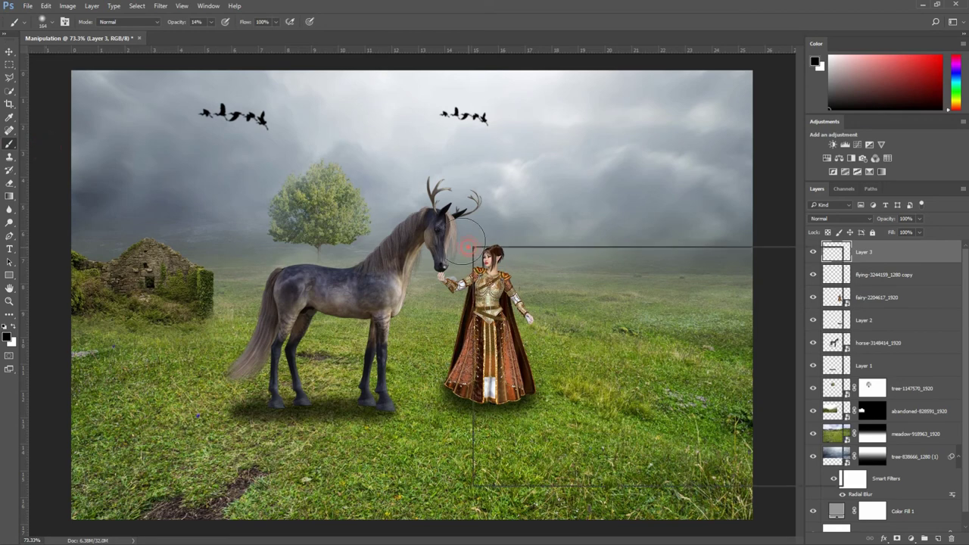
{"action": "right_click", "coordinate": [475, 280]}
{"action": "left_click", "coordinate": [488, 347]}
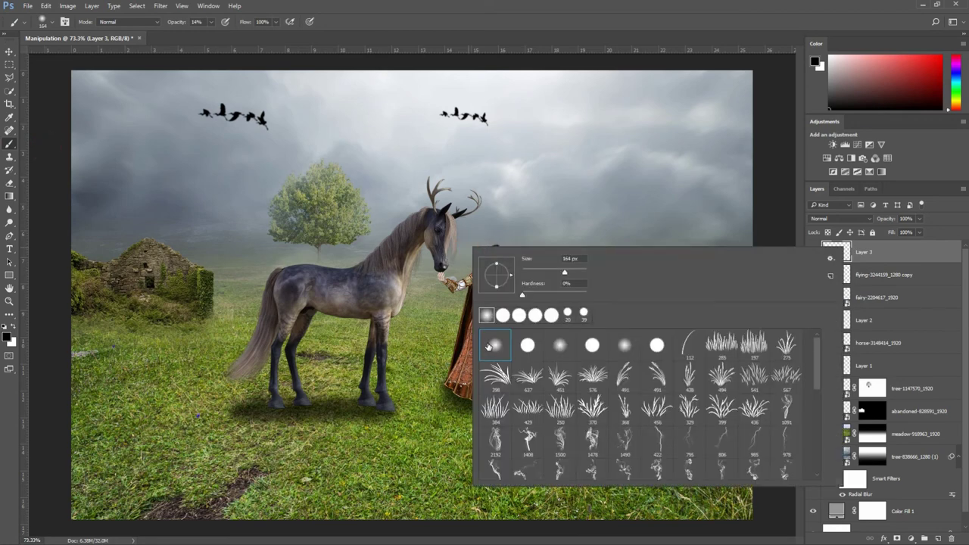
{"action": "left_click_drag", "start_coordinate": [522, 298], "coordinate": [504, 300]}
{"action": "left_click", "coordinate": [395, 16]}
{"action": "left_click", "coordinate": [210, 22]}
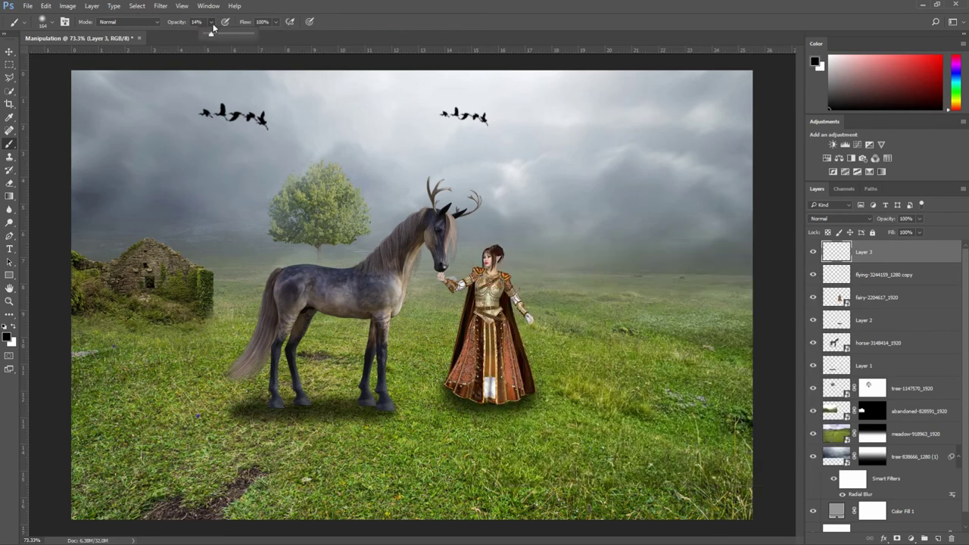
{"action": "left_click_drag", "start_coordinate": [209, 36], "coordinate": [214, 37]}
{"action": "left_click", "coordinate": [358, 17]}
- Set the foreground colour to a fully saturated, bright orange
{"action": "left_click", "coordinate": [7, 338]}
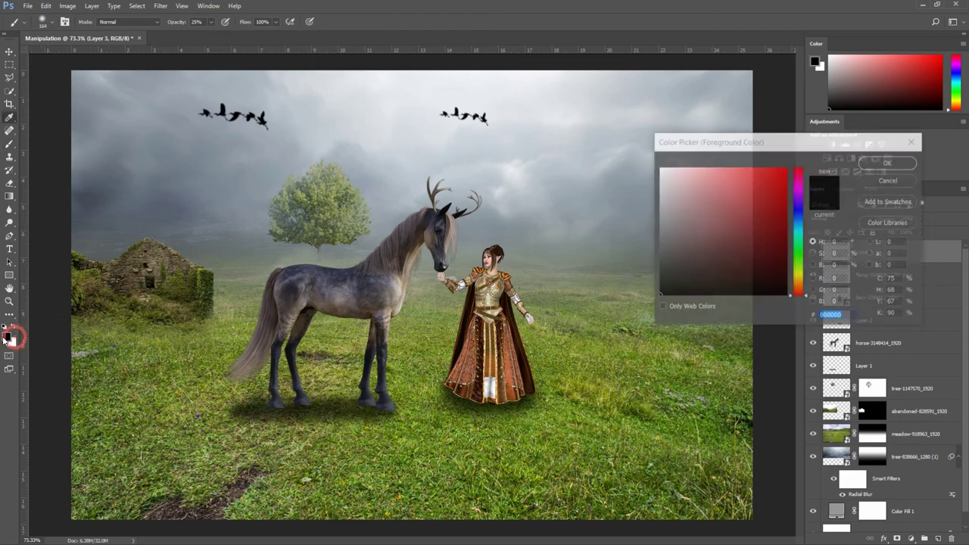
{"action": "left_click", "coordinate": [796, 288]}
{"action": "left_click_drag", "start_coordinate": [795, 289], "coordinate": [795, 280]}
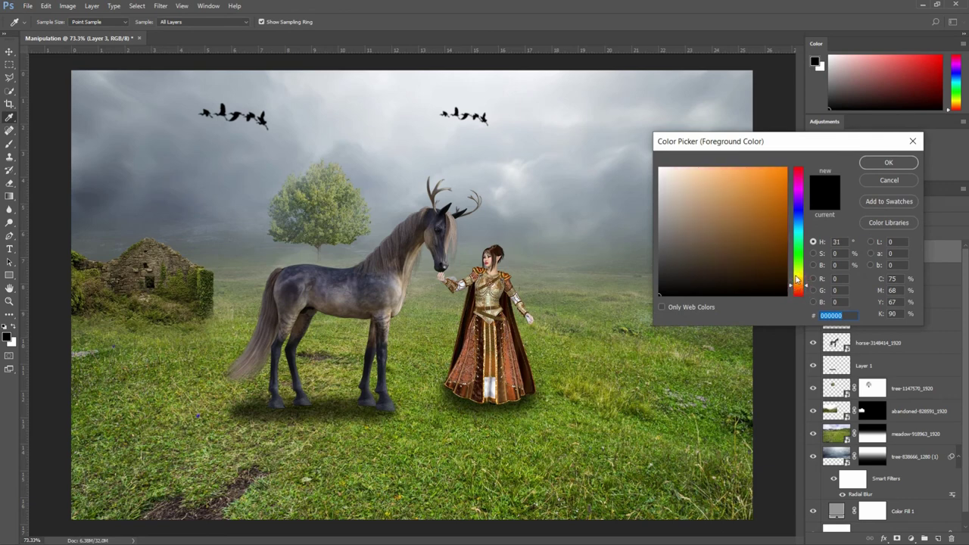
{"action": "left_click", "coordinate": [798, 293]}
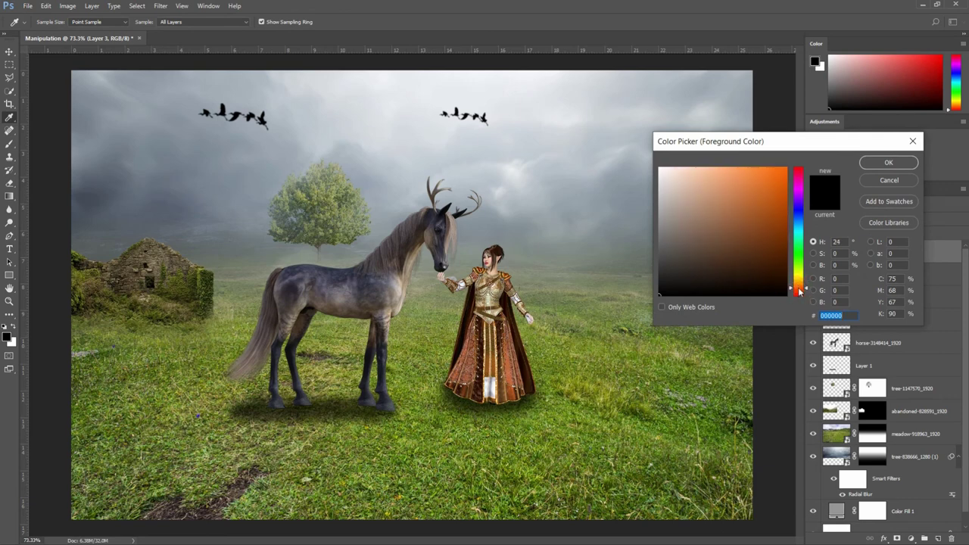
{"action": "mouse_move", "coordinate": [778, 193]}
{"action": "left_mouse_down"}
{"action": "mouse_move", "coordinate": [788, 158]}
{"action": "mouse_move", "coordinate": [776, 155]}
{"action": "left_mouse_up"}
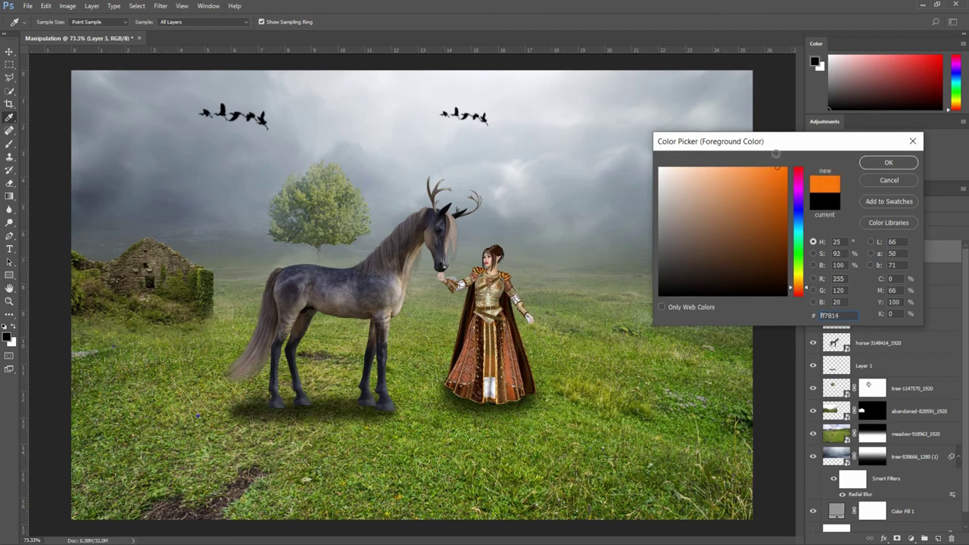
{"action": "left_click", "coordinate": [878, 163]}
- Set the layer to Screen and paint a large soft orange glow over the upper-left sky, undoing the house stroke
{"action": "key", "text": "b"}
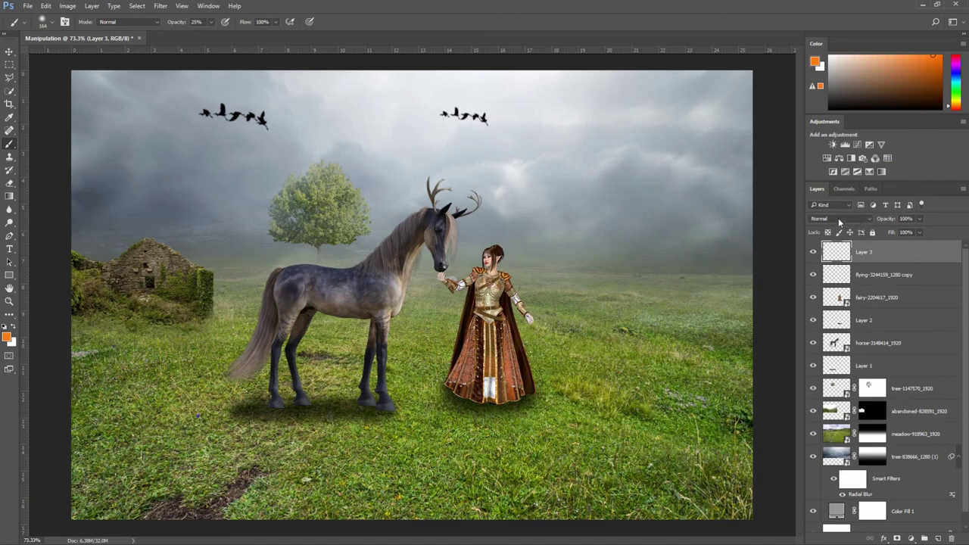
{"action": "left_click", "coordinate": [839, 217]}
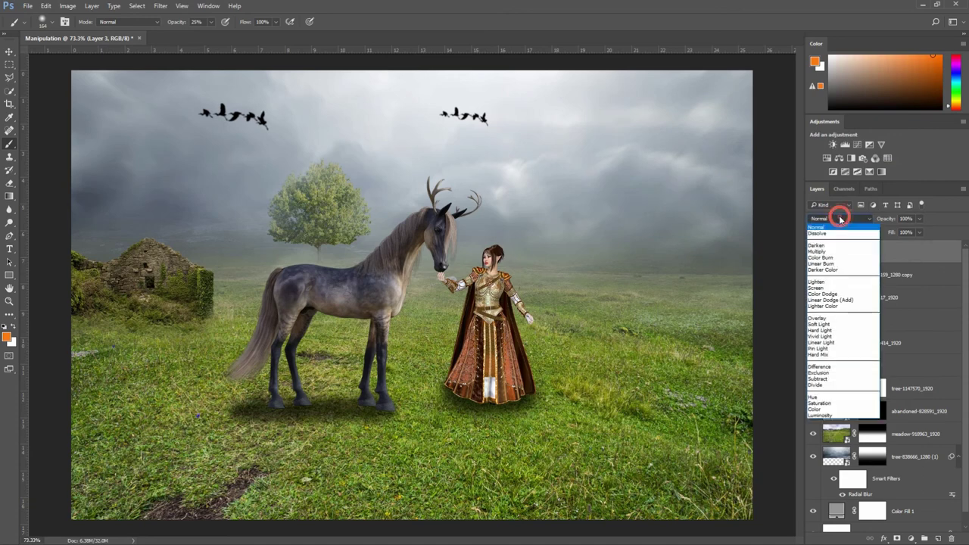
{"action": "left_click", "coordinate": [821, 290]}
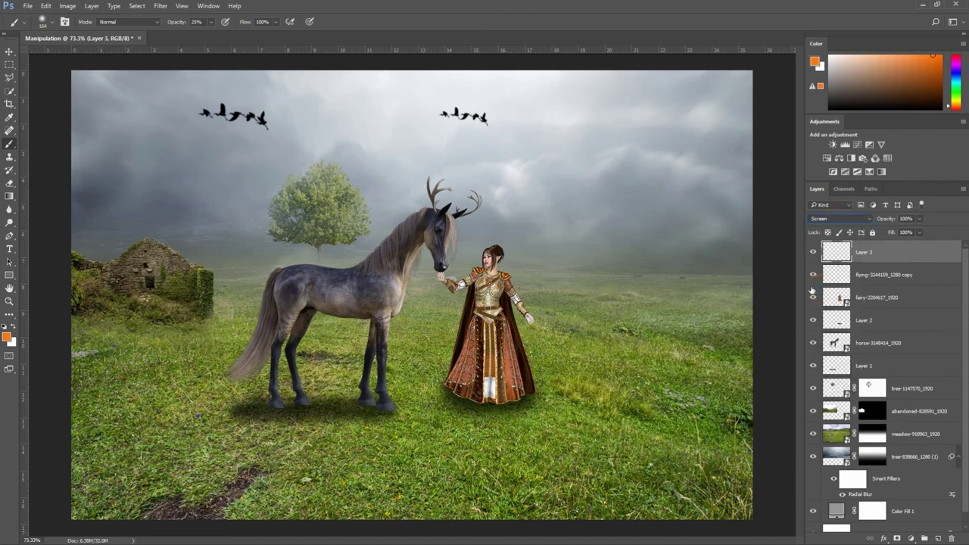
{"action": "left_click_drag", "start_coordinate": [343, 169], "coordinate": [450, 187]}
{"action": "left_click_drag", "start_coordinate": [239, 121], "coordinate": [186, 171]}
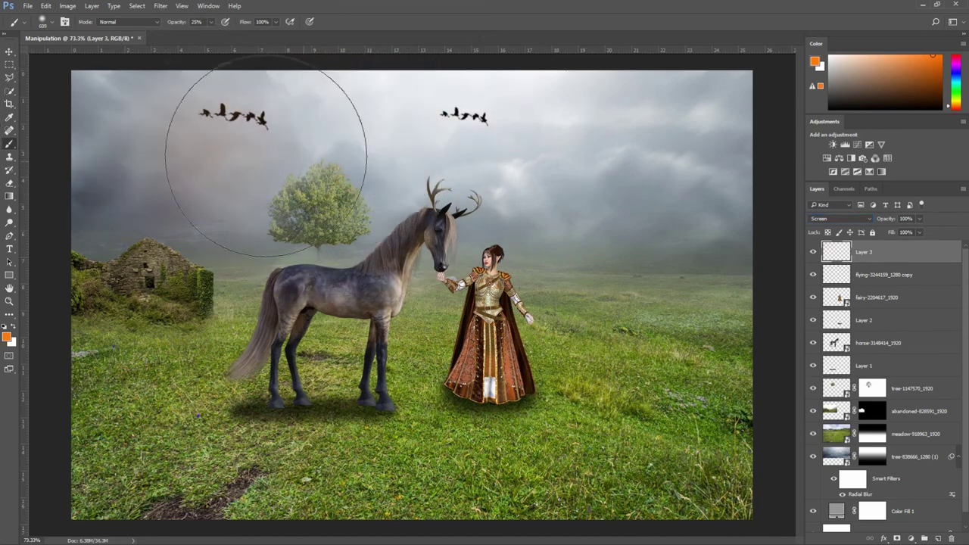
{"action": "left_click", "coordinate": [111, 121]}
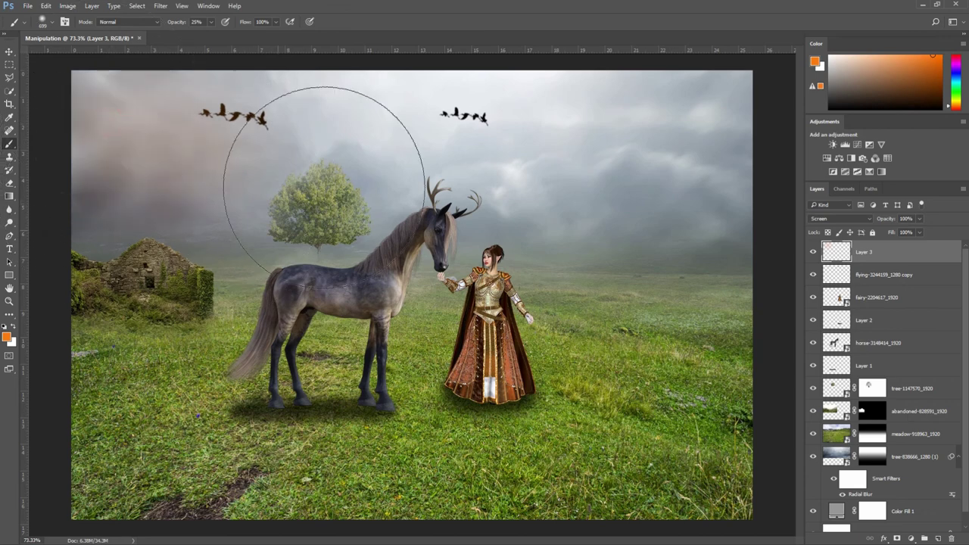
{"action": "left_click", "coordinate": [363, 66]}
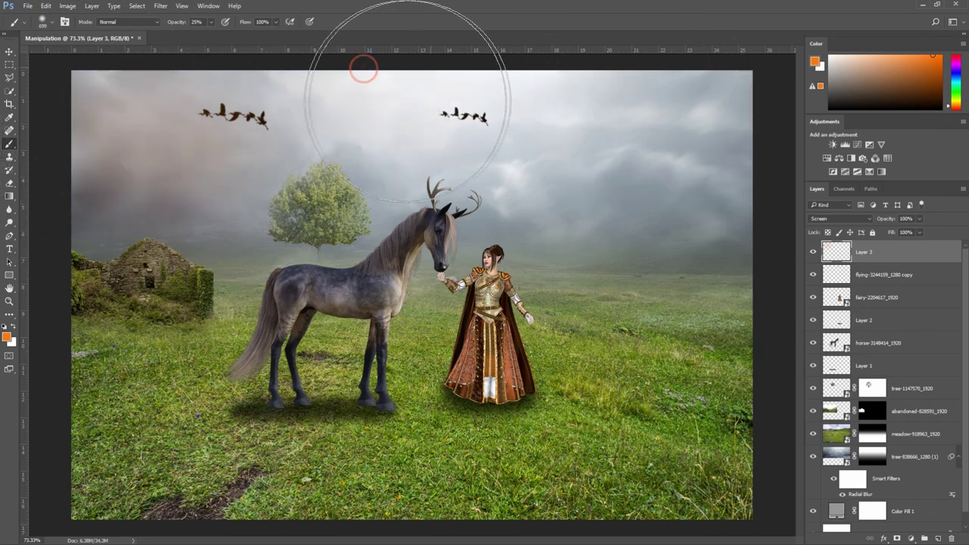
{"action": "left_click", "coordinate": [164, 282]}
{"action": "key", "text": "ctrl+z"}
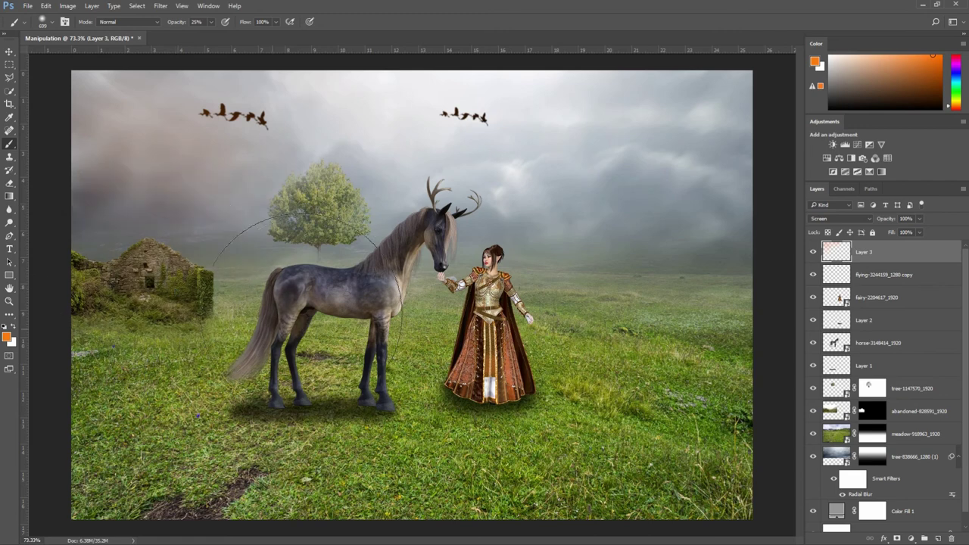
- Add a Screen layer with more orange over the top-left sky and fade the sky tint's opacity
{"action": "left_click", "coordinate": [936, 538]}
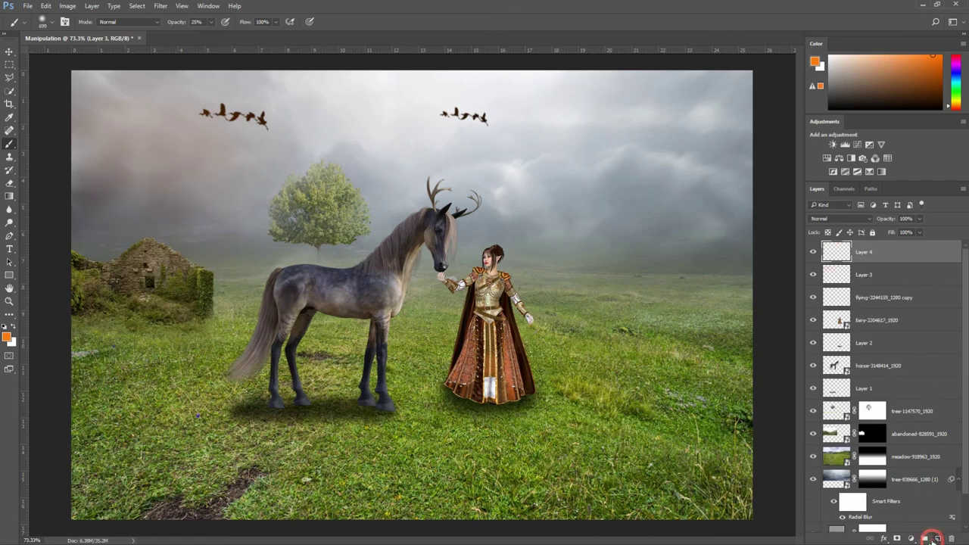
{"action": "left_click", "coordinate": [832, 218]}
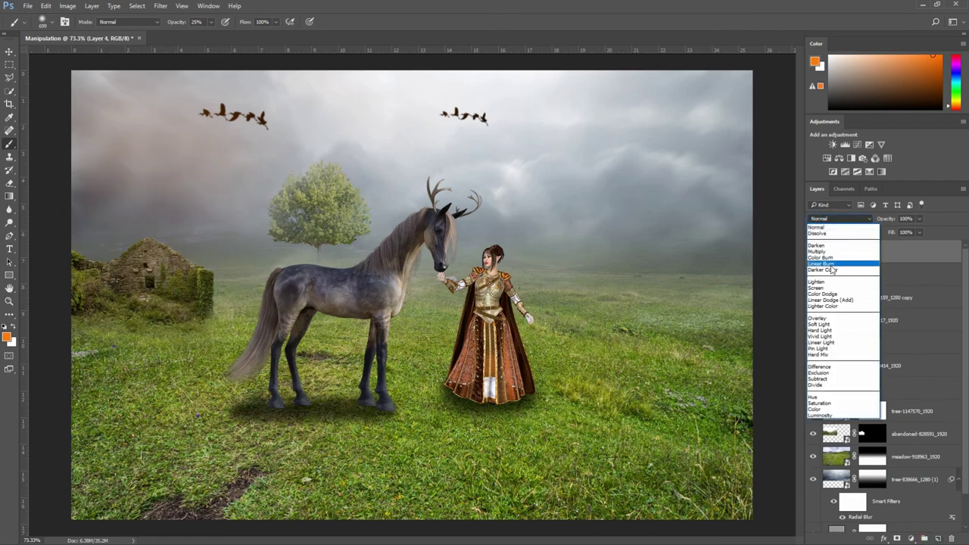
{"action": "left_click", "coordinate": [825, 288]}
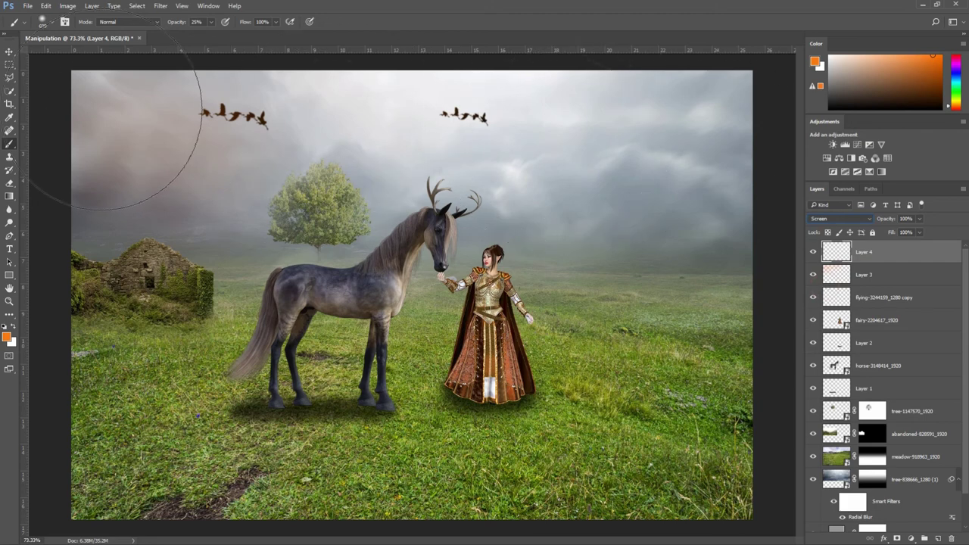
{"action": "left_click_drag", "start_coordinate": [105, 86], "coordinate": [98, 159]}
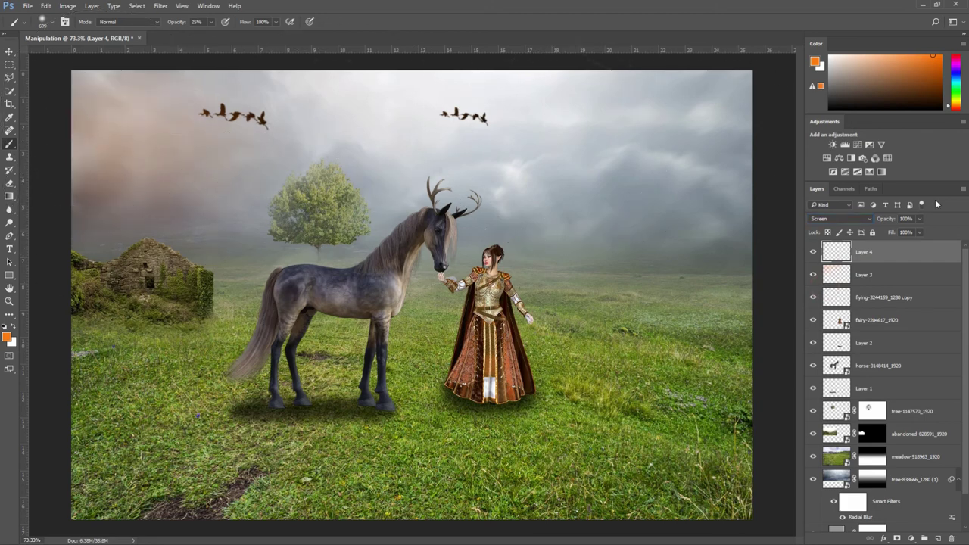
{"action": "left_click_drag", "start_coordinate": [923, 221], "coordinate": [891, 231]}
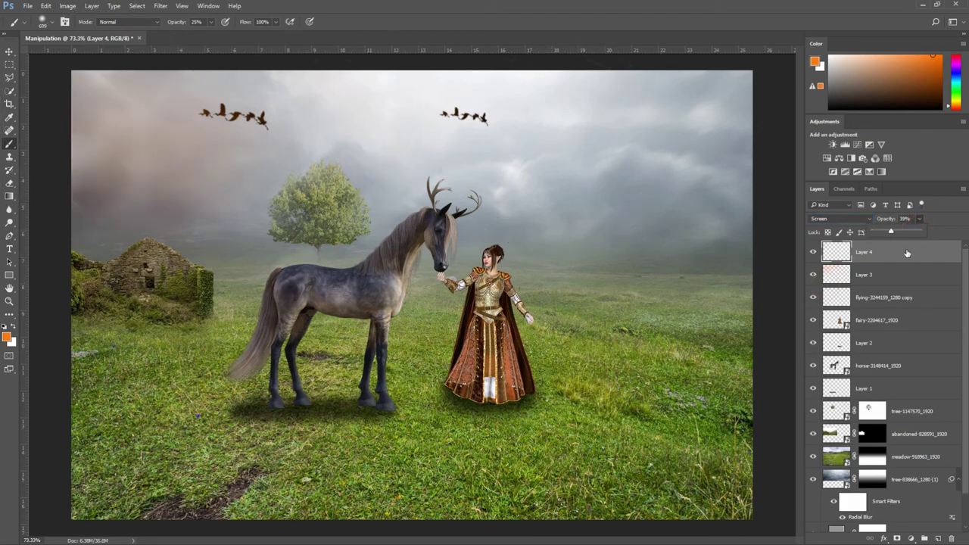
- Paint a broad orange glow over the horse on a new Screen layer at about 24% opacity
{"action": "left_click", "coordinate": [937, 538]}
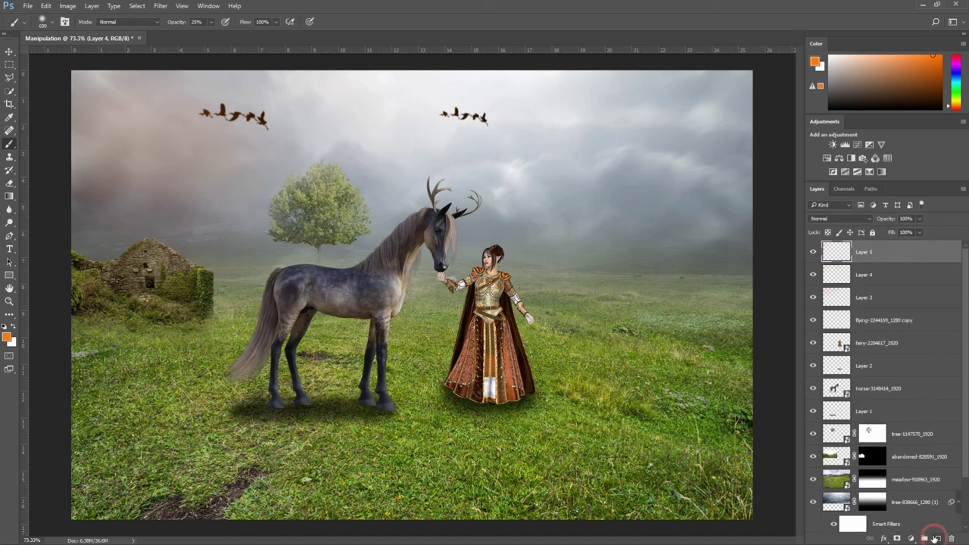
{"action": "mouse_move", "coordinate": [348, 266]}
{"action": "left_mouse_down"}
{"action": "mouse_move", "coordinate": [389, 273]}
{"action": "mouse_move", "coordinate": [428, 311]}
{"action": "left_mouse_up"}
{"action": "left_click", "coordinate": [366, 259]}
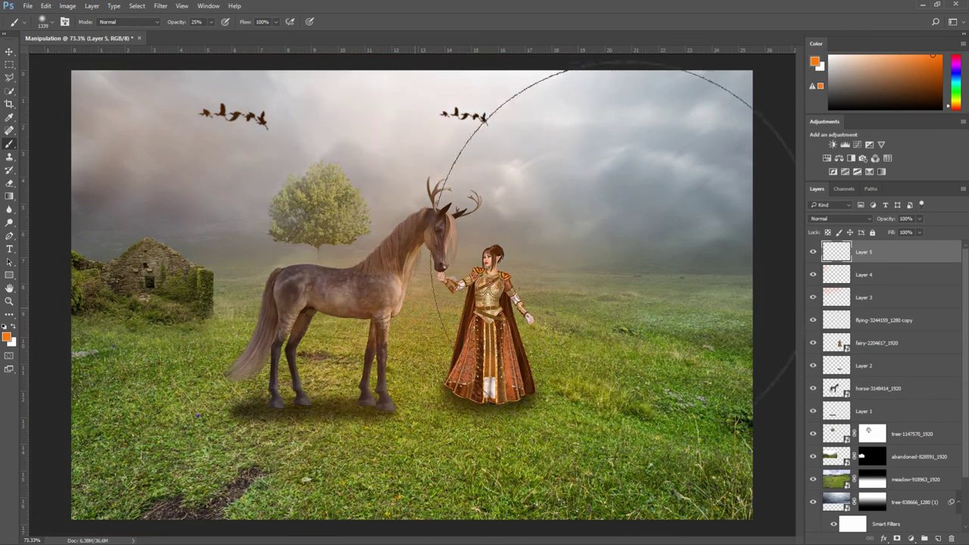
{"action": "left_click", "coordinate": [920, 219]}
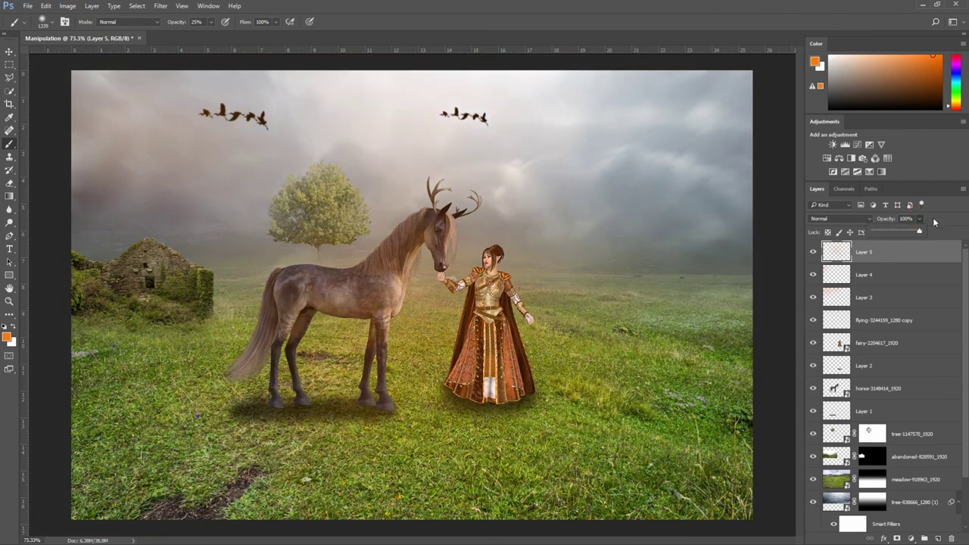
{"action": "left_click", "coordinate": [838, 218]}
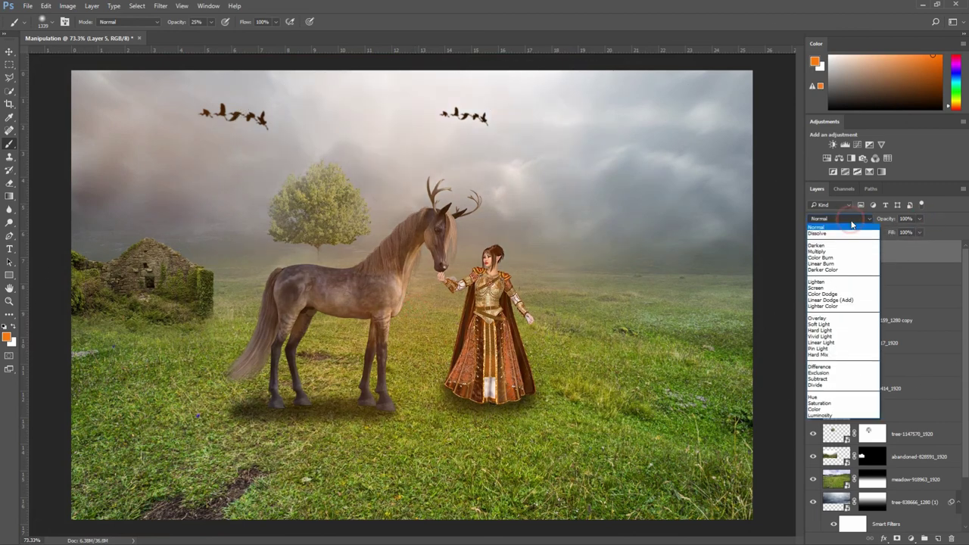
{"action": "left_click", "coordinate": [829, 289]}
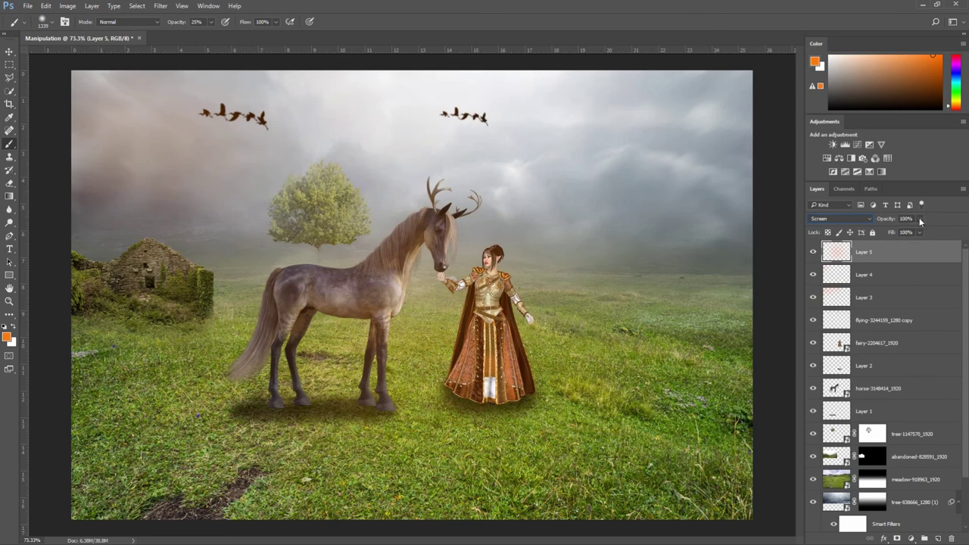
{"action": "left_click_drag", "start_coordinate": [918, 234], "coordinate": [875, 244]}
{"action": "left_click", "coordinate": [914, 254]}
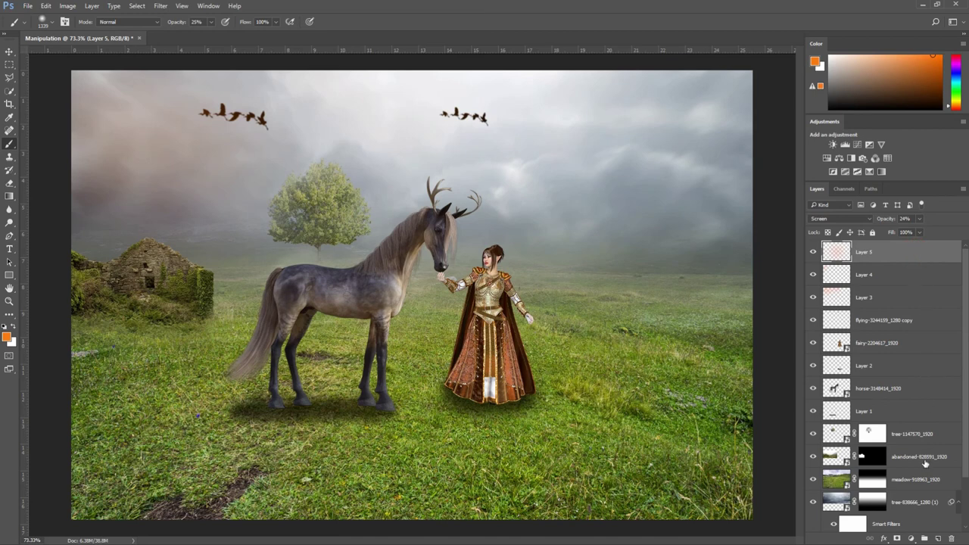
{"action": "left_click", "coordinate": [937, 538]}
- Set the new layer to Screen and choose a pale cyan foreground colour
{"action": "left_click", "coordinate": [853, 219]}
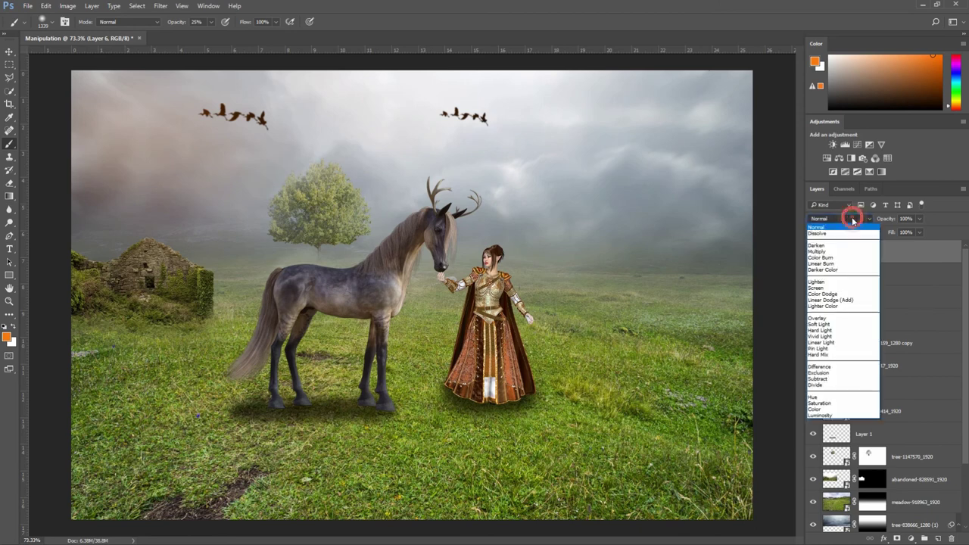
{"action": "left_click", "coordinate": [829, 288]}
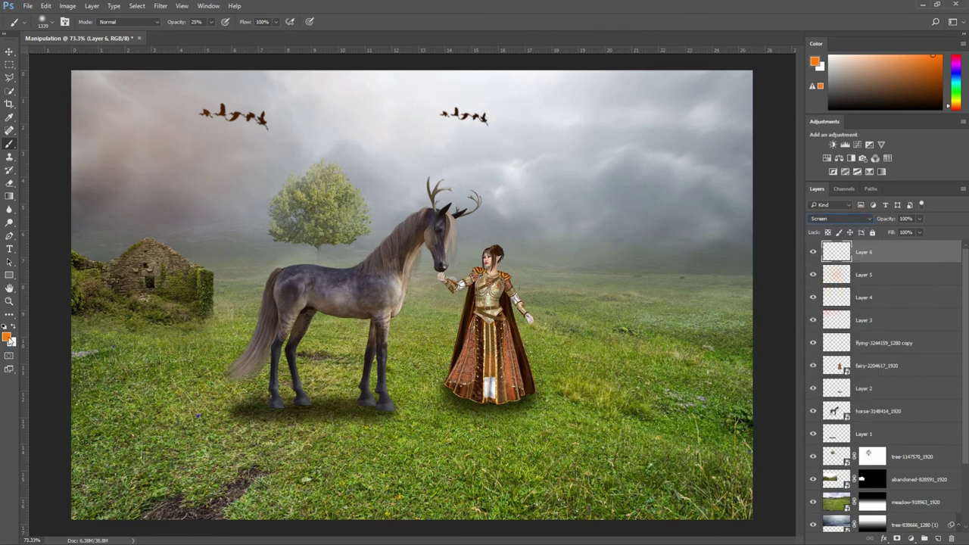
{"action": "left_click", "coordinate": [9, 338]}
{"action": "left_click", "coordinate": [798, 233]}
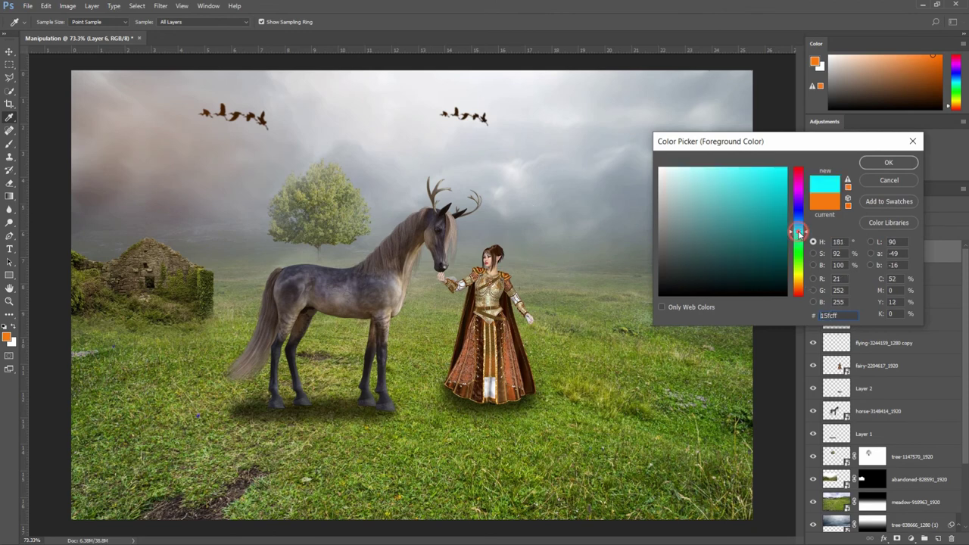
{"action": "left_click", "coordinate": [754, 168]}
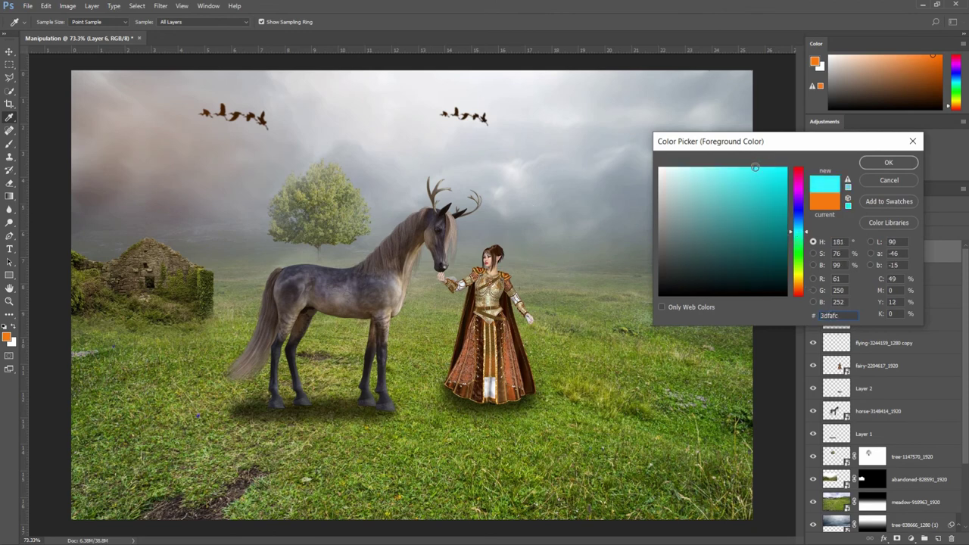
{"action": "left_click", "coordinate": [798, 231]}
{"action": "left_click", "coordinate": [863, 163]}
- Paint a cyan glow over the upper-right sky and lower the layer to about 63% opacity
{"action": "key", "text": "b"}
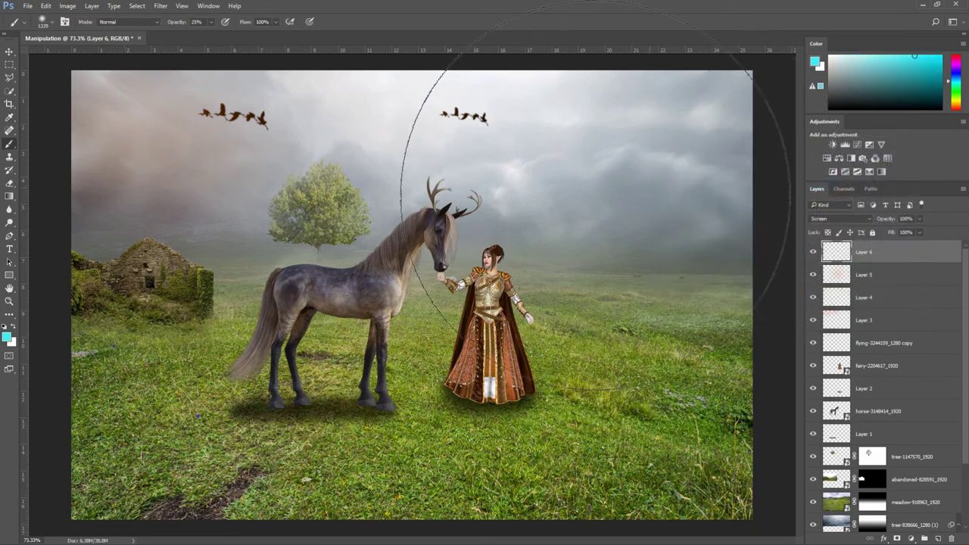
{"action": "mouse_move", "coordinate": [558, 210]}
{"action": "left_mouse_down"}
{"action": "mouse_move", "coordinate": [649, 119]}
{"action": "mouse_move", "coordinate": [644, 129]}
{"action": "left_mouse_up"}
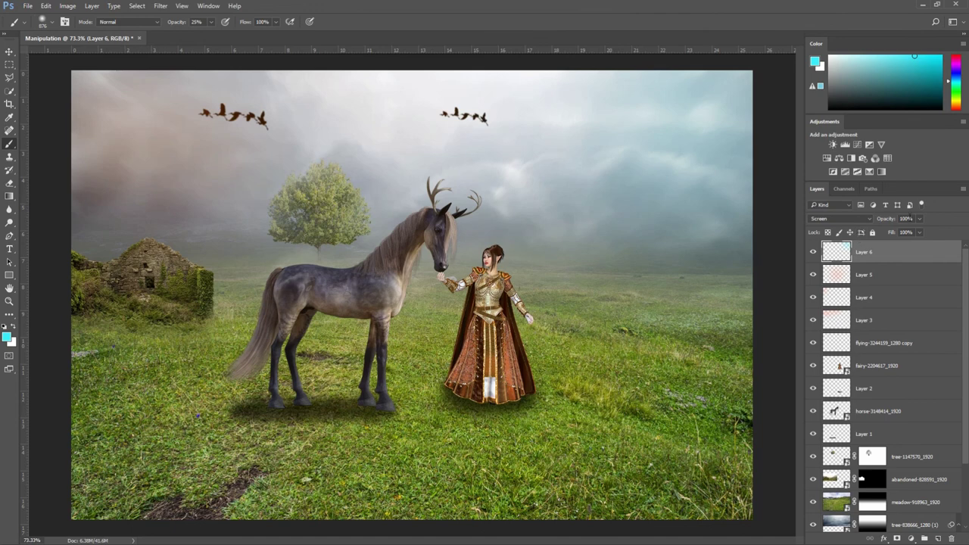
{"action": "left_click", "coordinate": [918, 219]}
{"action": "left_click_drag", "start_coordinate": [912, 235], "coordinate": [899, 239]}
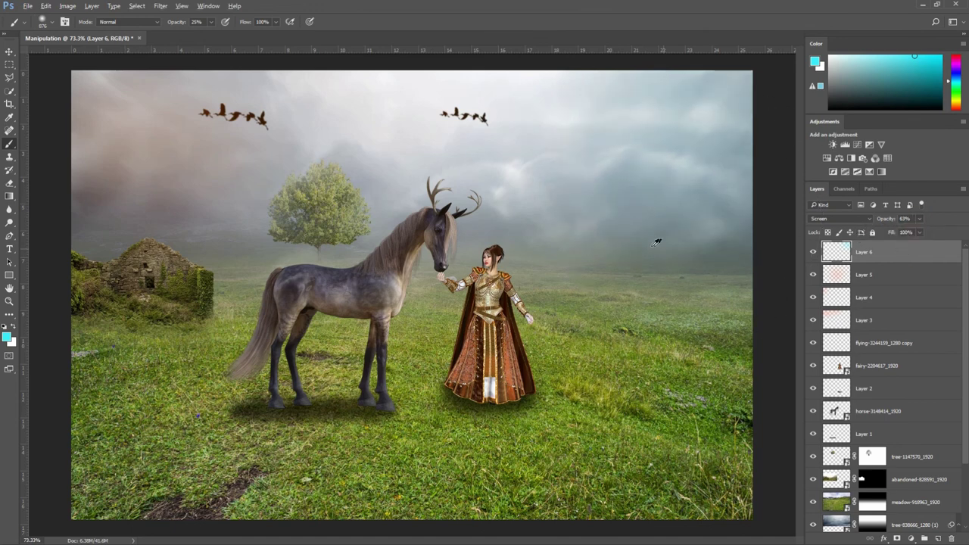
{"action": "scroll", "coordinate": [412, 293], "scroll_direction": "down", "scroll_amount": 3}
- Add a Curves adjustment clipped to the sky layer, pulling the highlight output down to about 153
{"action": "key", "text": "v"}
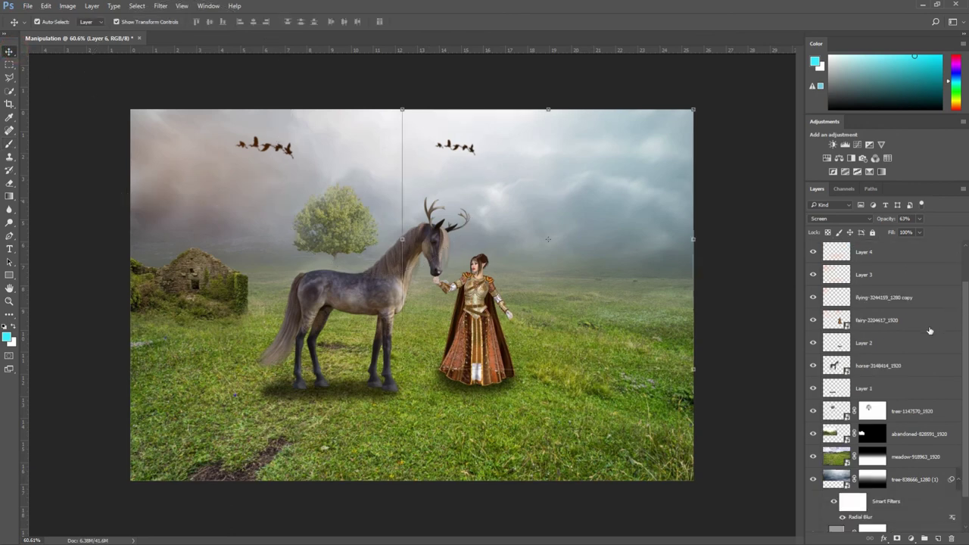
{"action": "scroll", "coordinate": [930, 331], "scroll_direction": "down", "scroll_amount": 3}
{"action": "left_click", "coordinate": [902, 443]}
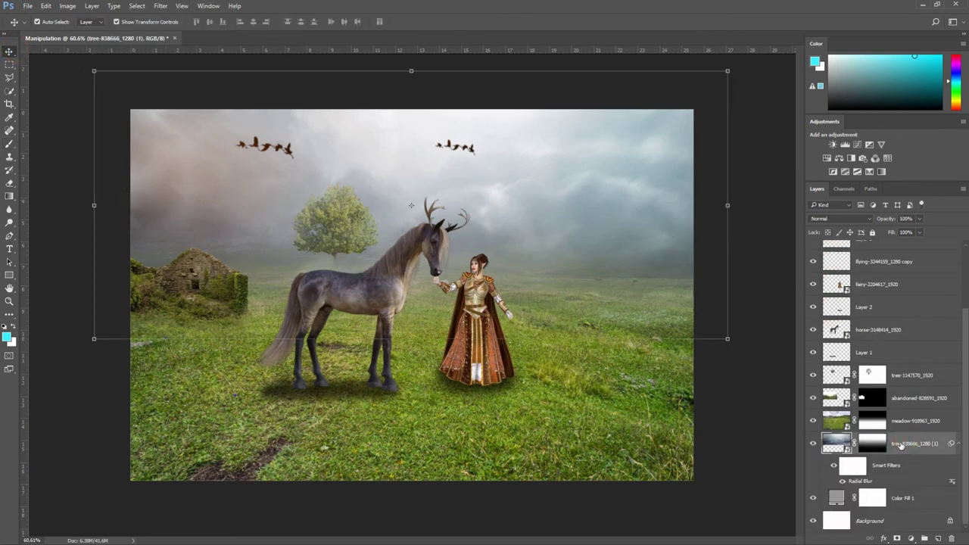
{"action": "left_click", "coordinate": [912, 539]}
{"action": "left_click", "coordinate": [886, 368]}
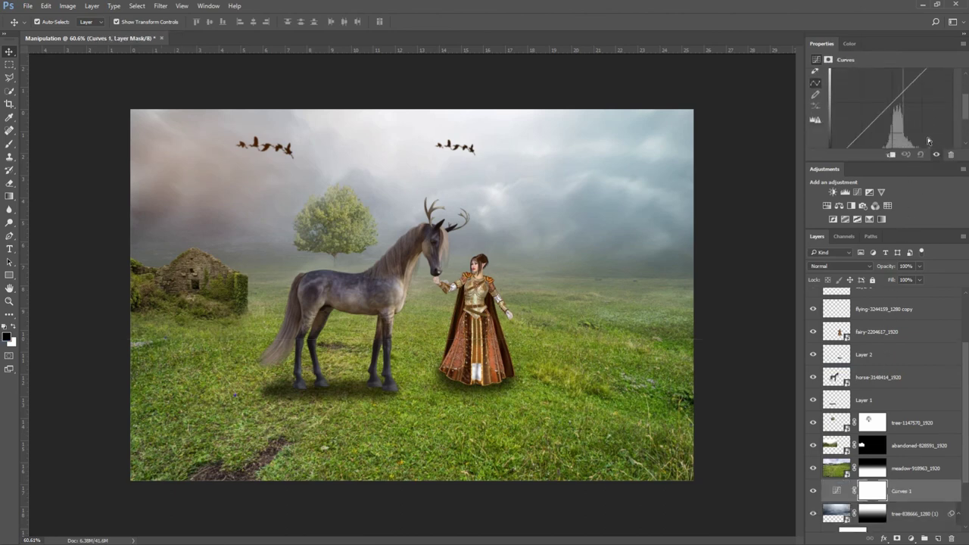
{"action": "left_click_drag", "start_coordinate": [822, 44], "coordinate": [630, 92]}
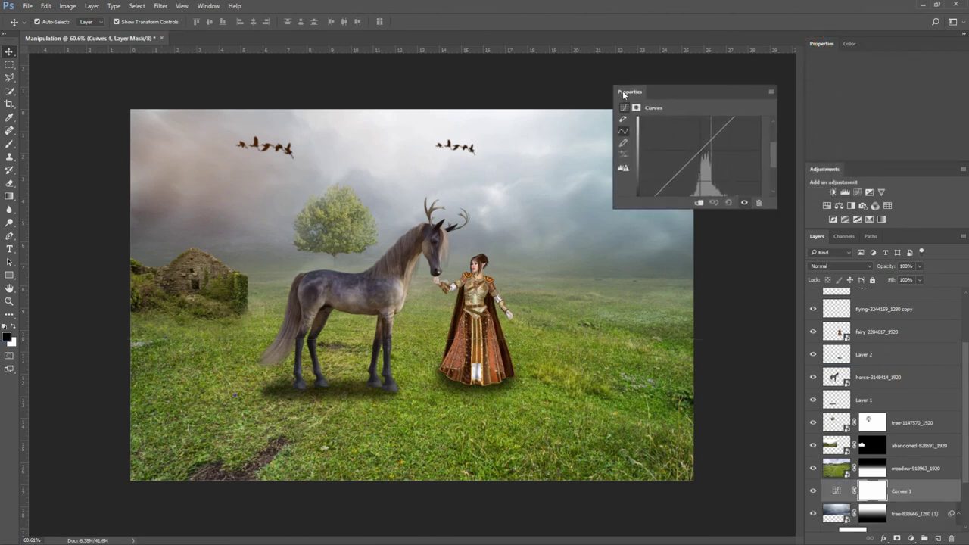
{"action": "left_click", "coordinate": [679, 264]}
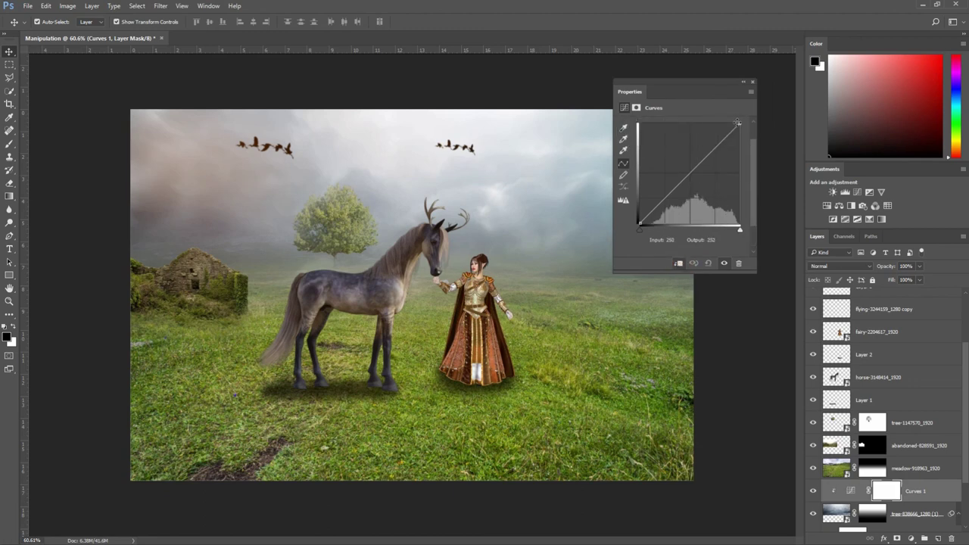
{"action": "mouse_move", "coordinate": [737, 121]}
{"action": "left_mouse_down"}
{"action": "mouse_move", "coordinate": [757, 159]}
{"action": "mouse_move", "coordinate": [739, 163]}
{"action": "left_mouse_up"}
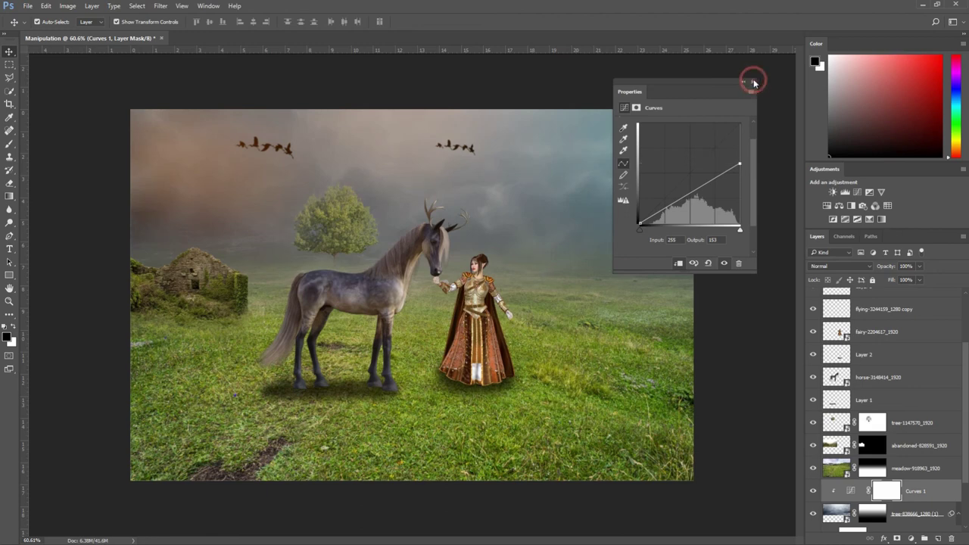
{"action": "left_click", "coordinate": [753, 83]}
{"action": "scroll", "coordinate": [885, 425], "scroll_direction": "down", "scroll_amount": 3}
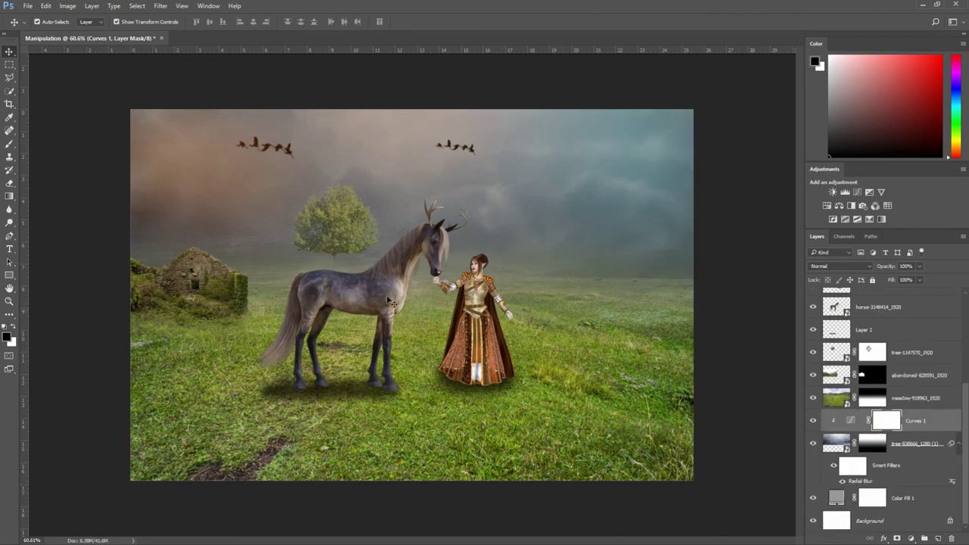
- Brush the Curves mask at low opacity to lighten patches of the top-left and upper-right sky
{"action": "left_click", "coordinate": [9, 146]}
{"action": "left_click", "coordinate": [60, 144]}
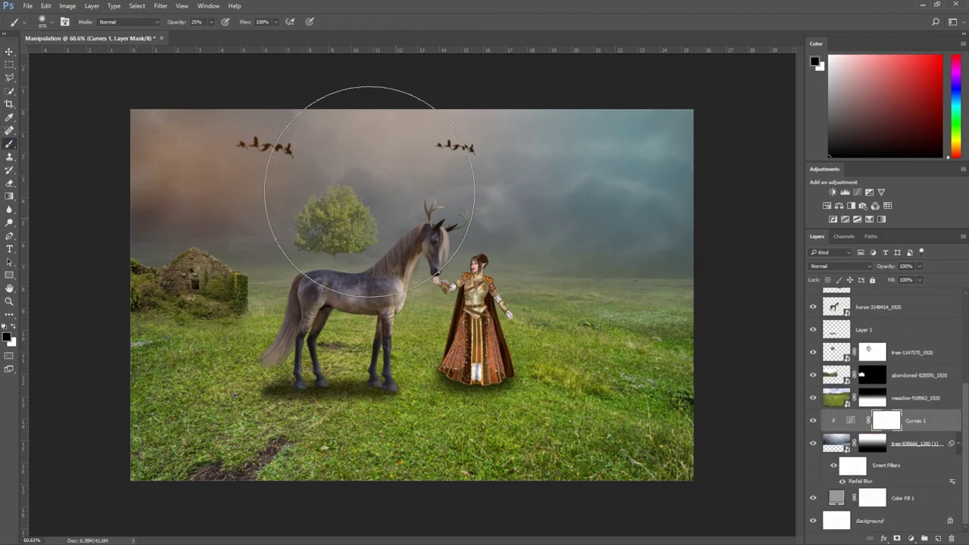
{"action": "left_click_drag", "start_coordinate": [211, 22], "coordinate": [216, 35]}
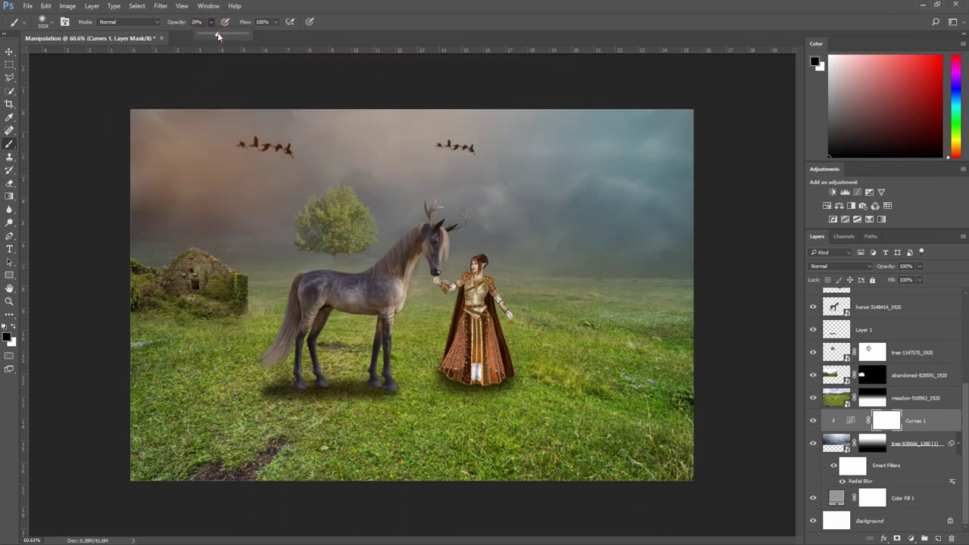
{"action": "left_click_drag", "start_coordinate": [239, 191], "coordinate": [219, 185]}
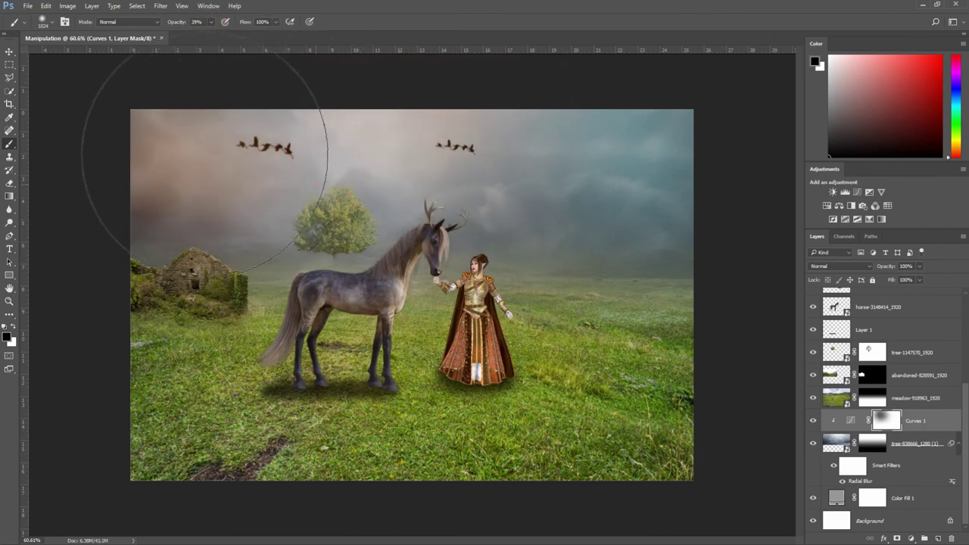
{"action": "key", "text": "3"}
{"action": "key", "text": "9"}
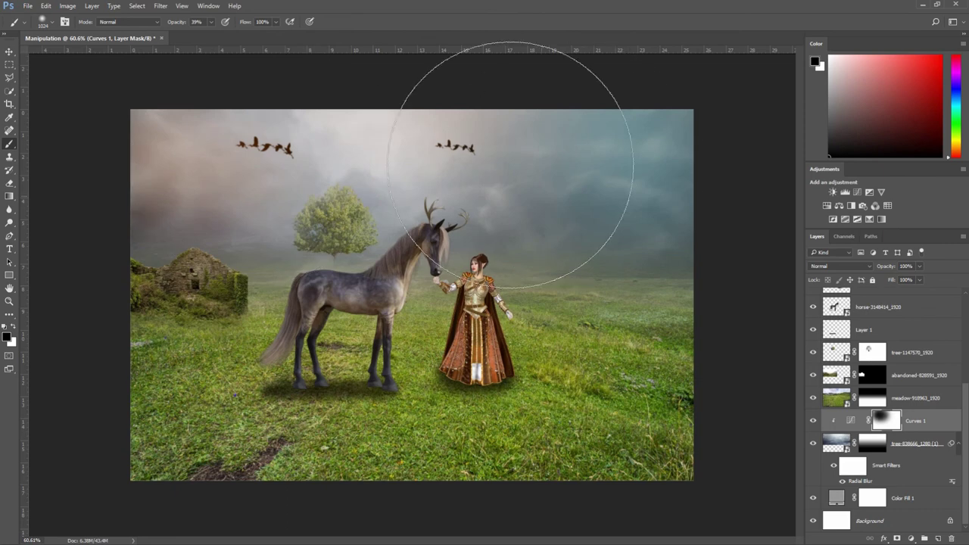
{"action": "mouse_move", "coordinate": [211, 21]}
{"action": "left_mouse_down"}
{"action": "mouse_move", "coordinate": [210, 36]}
{"action": "mouse_move", "coordinate": [196, 38]}
{"action": "left_mouse_up"}
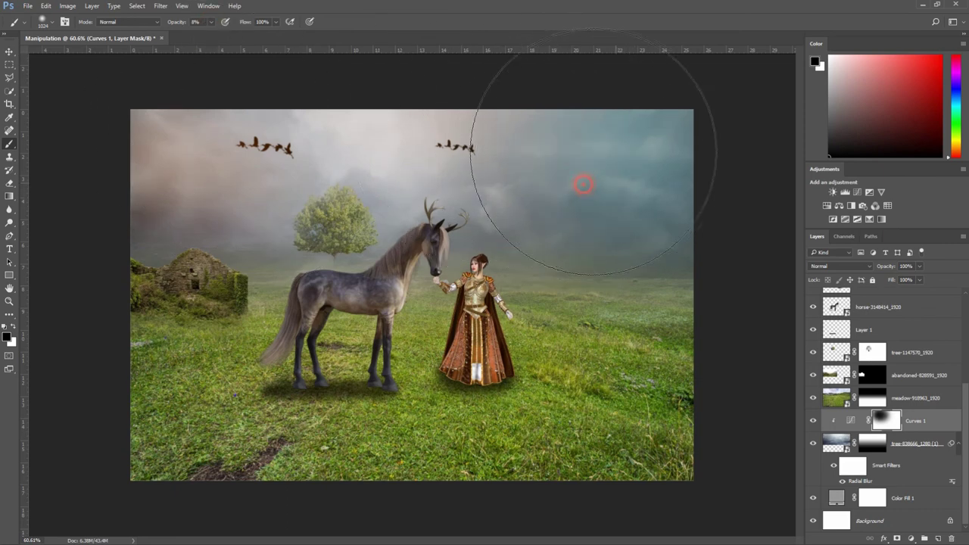
{"action": "left_click", "coordinate": [636, 182]}
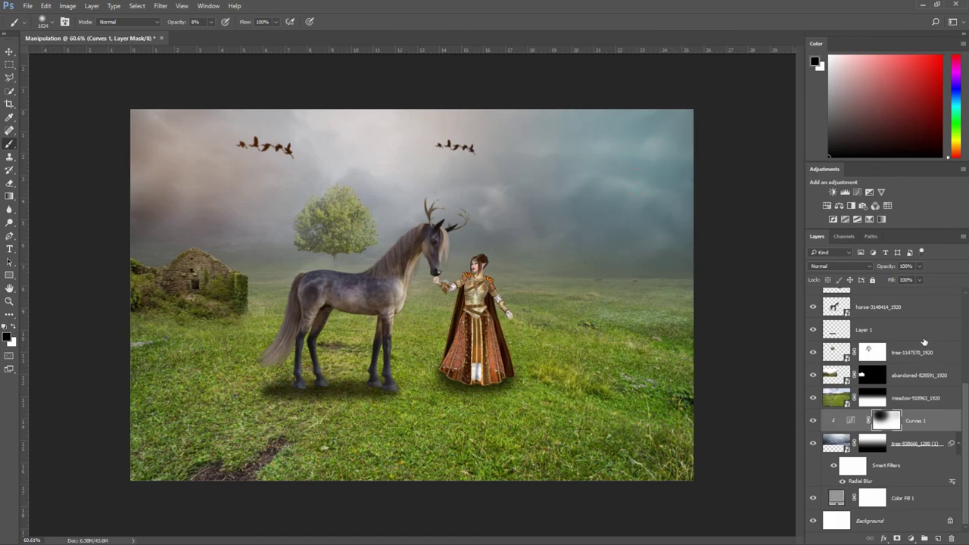